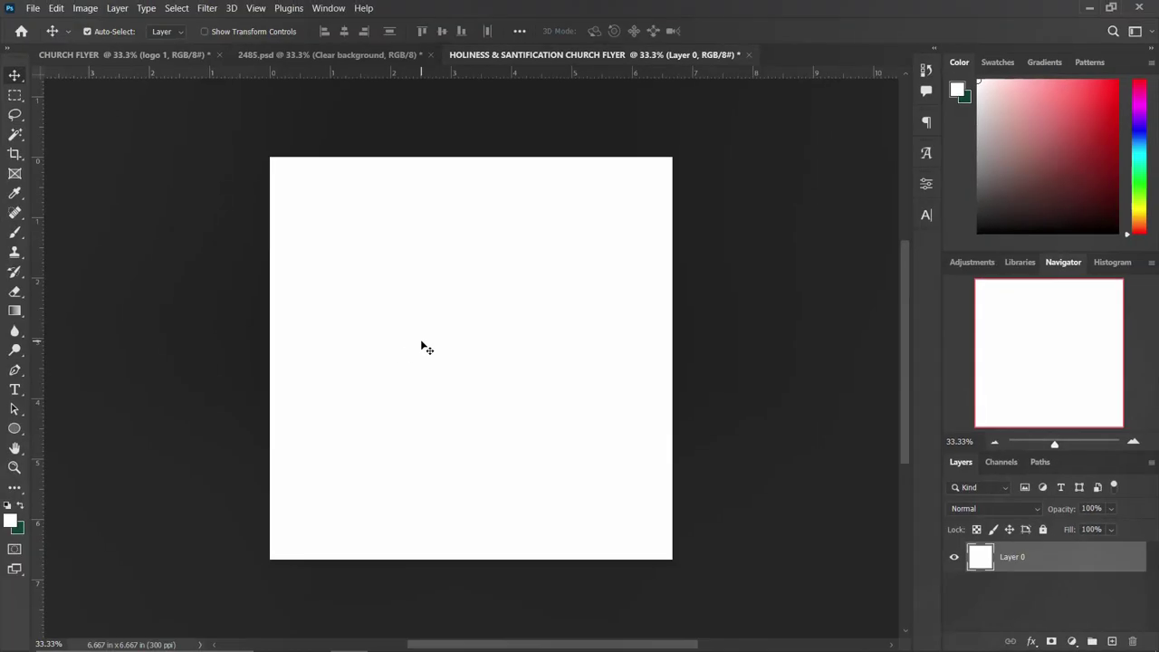
# Place the orange sunburst photo from the HOLINESS folder as the flyer background.
pyautogui.click(435, 569)
pyautogui.moveTo(696, 149)
pyautogui.mouseDown()
pyautogui.moveTo(365, 348)
pyautogui.moveTo(163, 326)
pyautogui.moveTo(263, 317)
pyautogui.mouseUp()
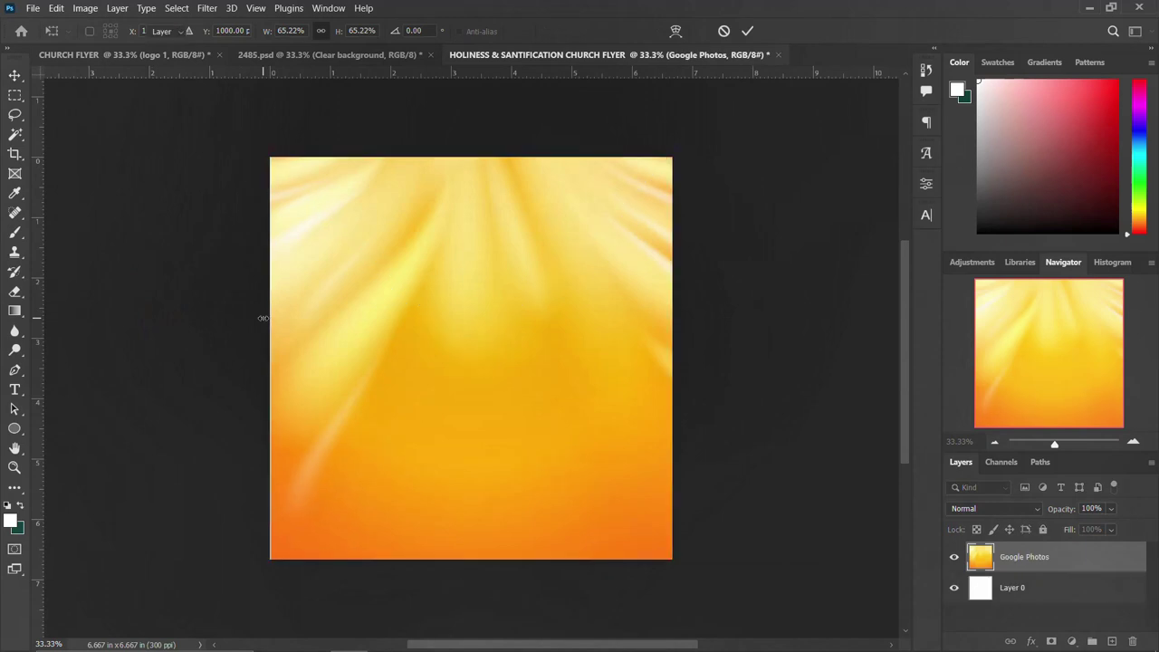
pyautogui.press('Return')
# On a new layer, paint a large soft white glow in the centre.
pyautogui.click(14, 431)
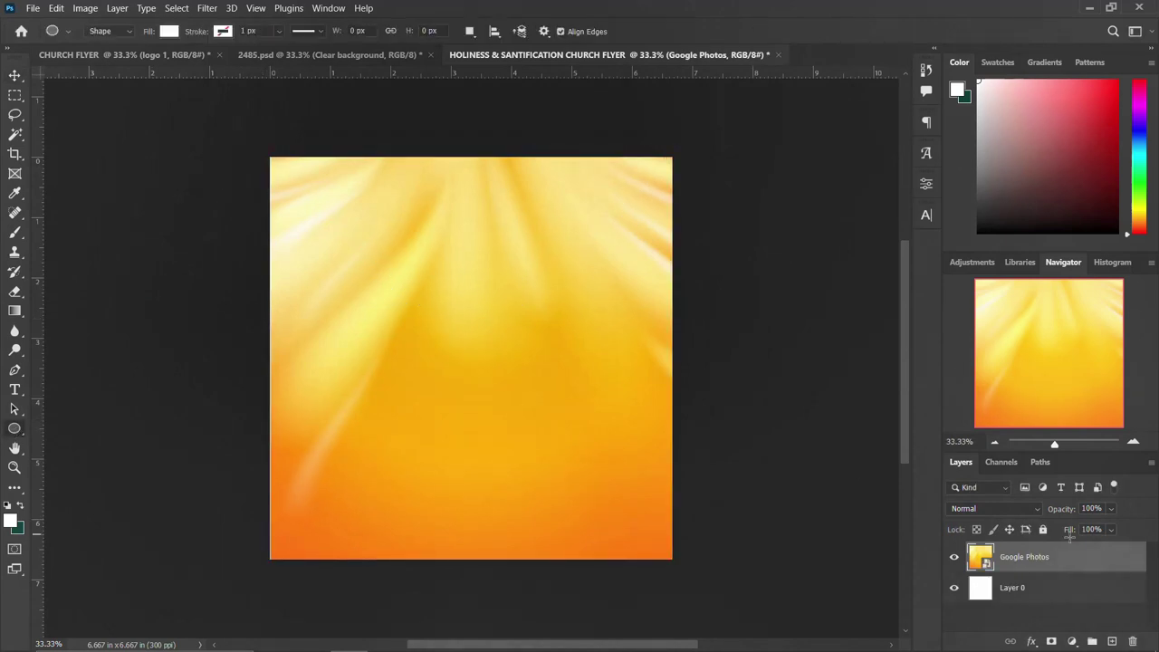
pyautogui.click(1110, 640)
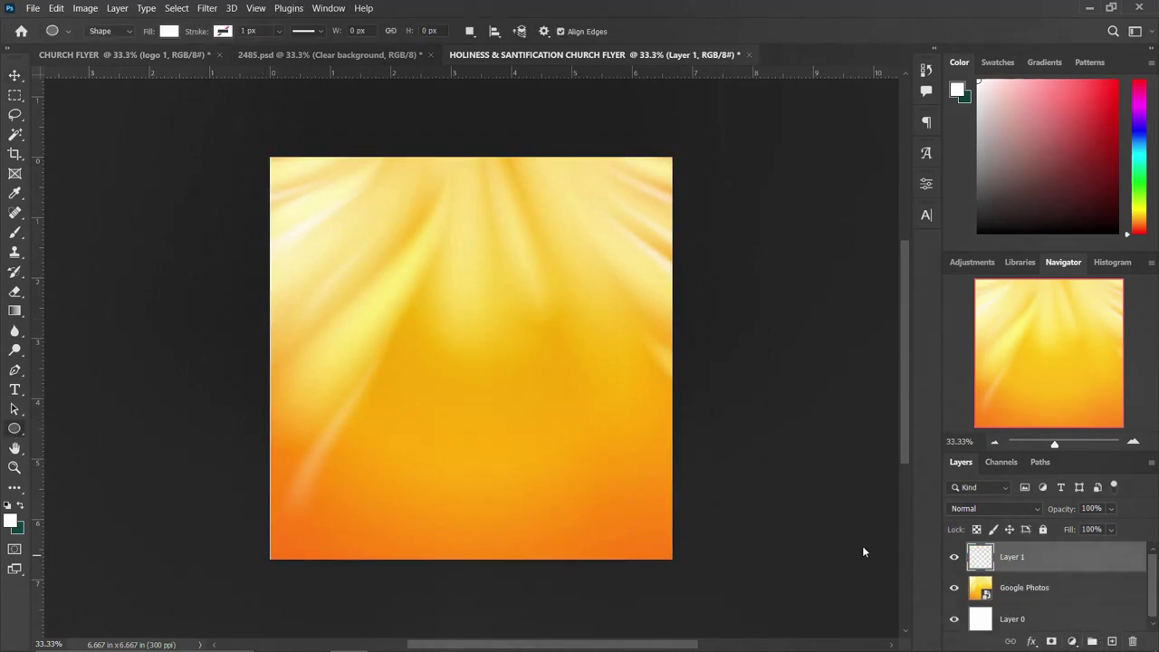
pyautogui.press('b')
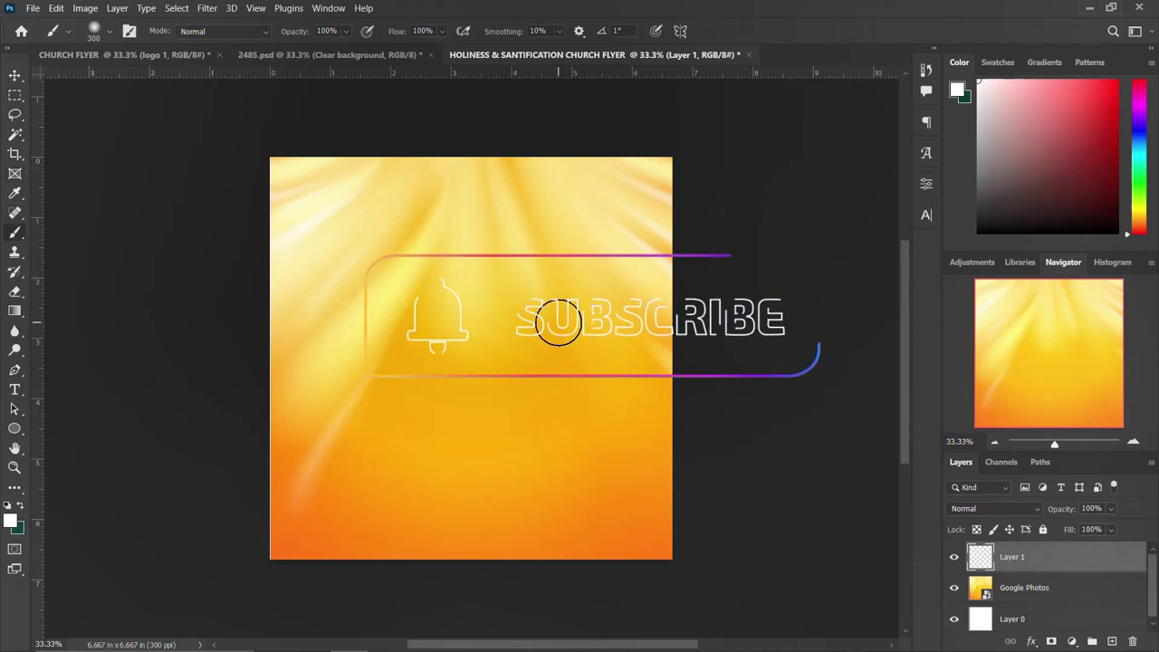
pyautogui.press(']')
pyautogui.press(']')
pyautogui.press(']')
pyautogui.press(']')
pyautogui.press(']')
pyautogui.press(']')
pyautogui.press(']')
pyautogui.press(']')
pyautogui.press(']')
pyautogui.press(']')
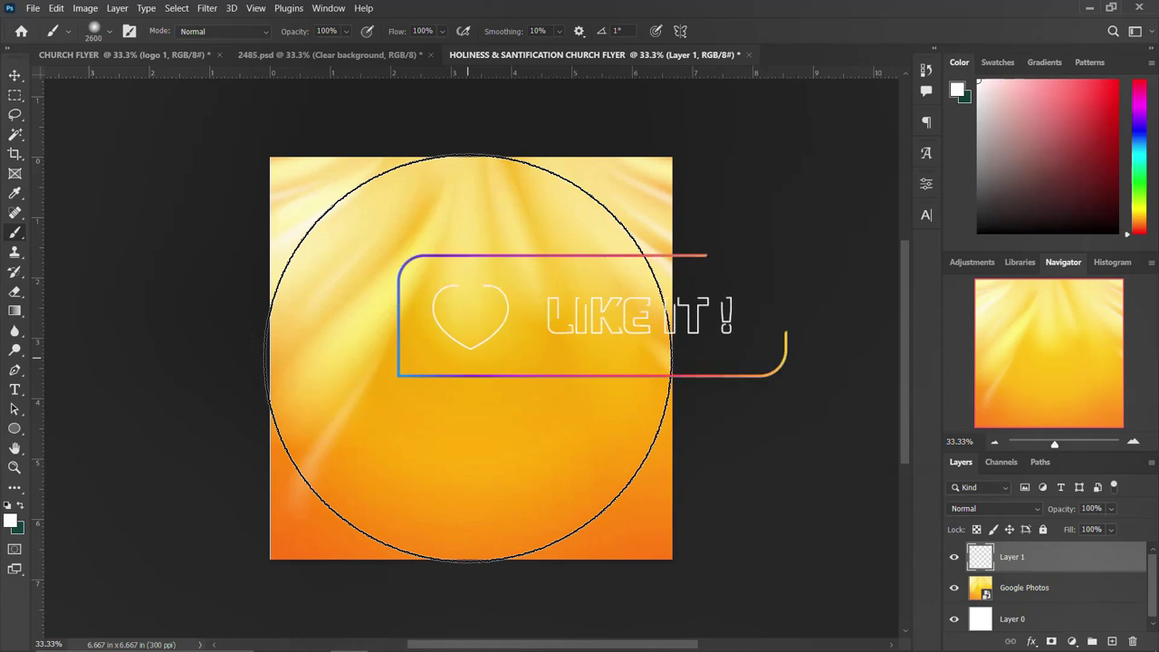
pyautogui.click(15, 76)
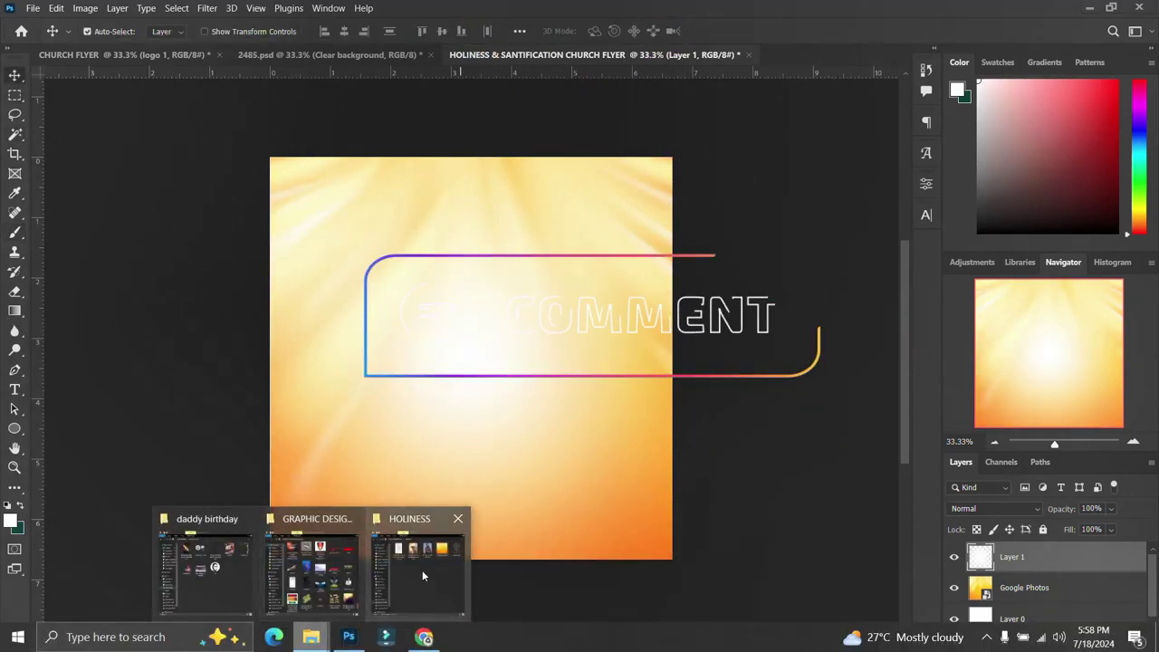
# Place the grey hand-and-clouds image, scaled up over the left side, and open its blend modes.
pyautogui.moveTo(311, 636)
pyautogui.click(422, 569)
pyautogui.click(193, 261)
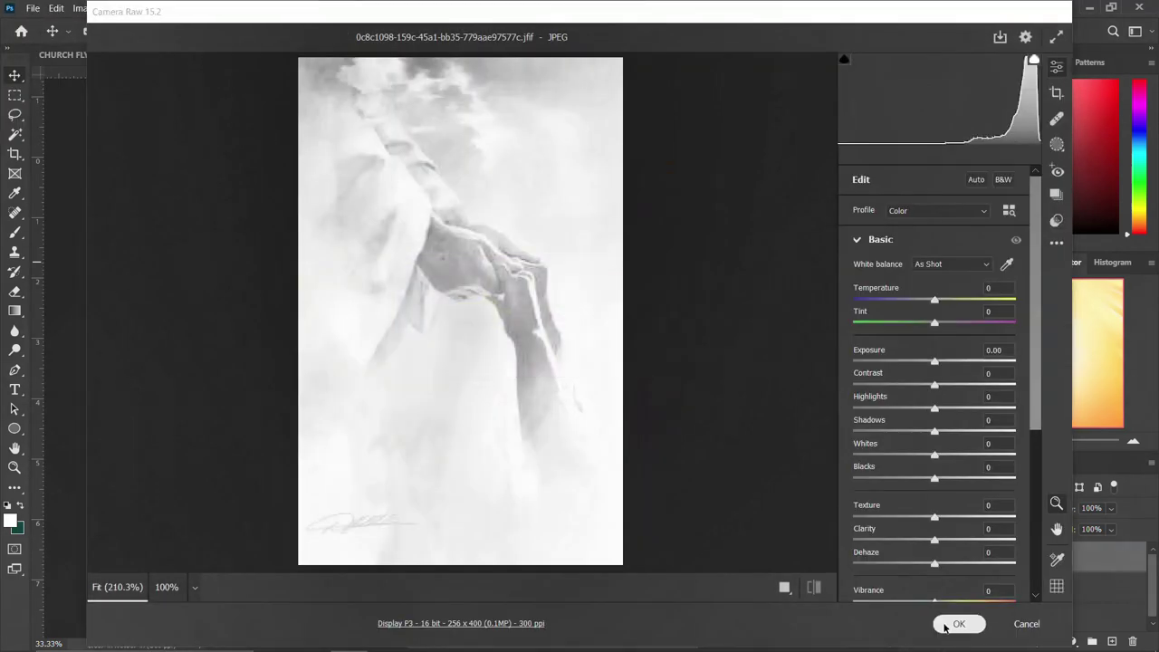
pyautogui.moveTo(507, 308); pyautogui.dragTo(655, 212)
pyautogui.moveTo(590, 303)
pyautogui.mouseDown()
pyautogui.moveTo(456, 293)
pyautogui.moveTo(478, 305)
pyautogui.moveTo(487, 287)
pyautogui.mouseUp()
pyautogui.moveTo(504, 176); pyautogui.dragTo(520, 148)
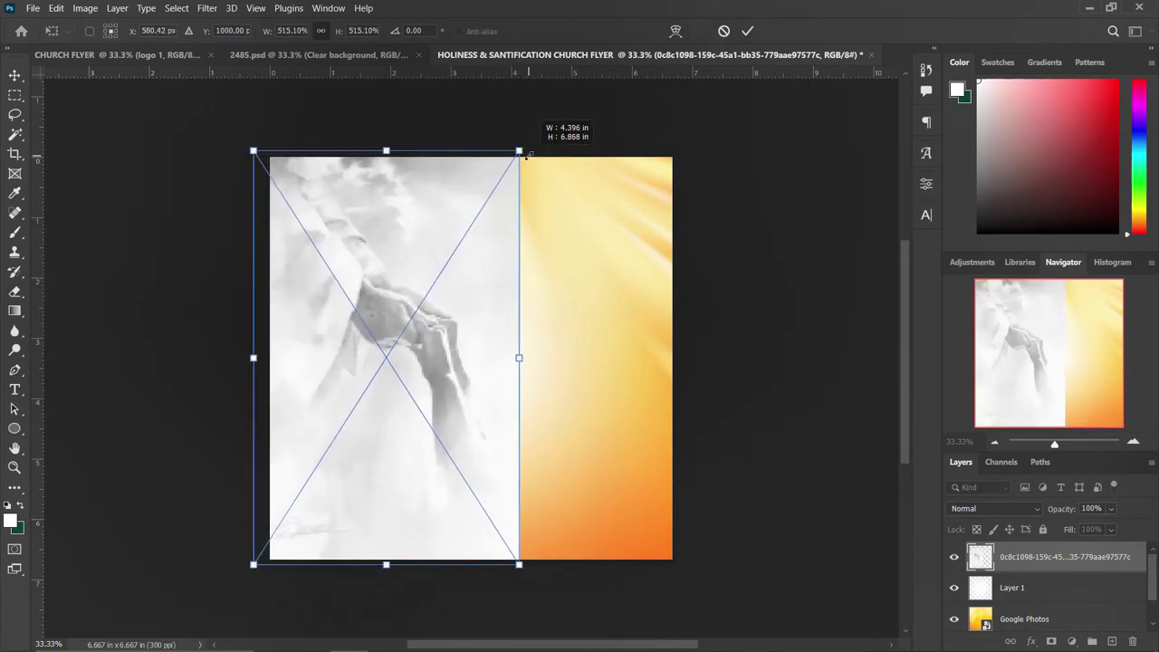
pyautogui.write('5')
pyautogui.press('Return')
pyautogui.click(991, 508)
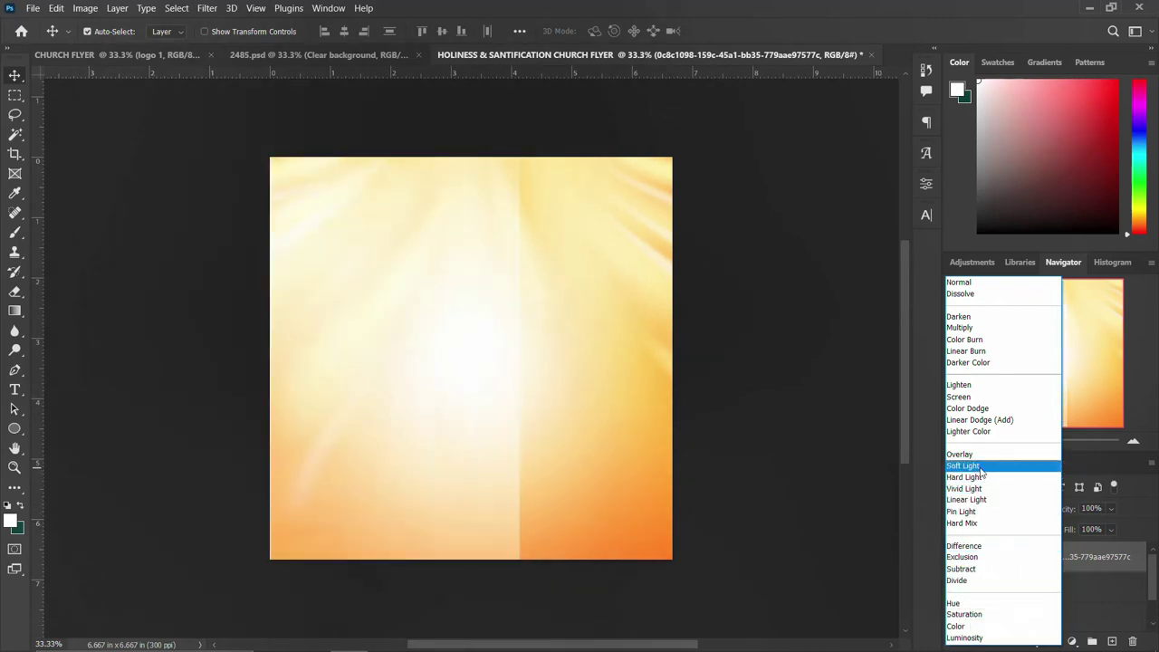
# Set the hand to Multiply and add a horizontally flipped copy on the right side.
pyautogui.click(991, 332)
pyautogui.hotkey('ctrl', 'j')
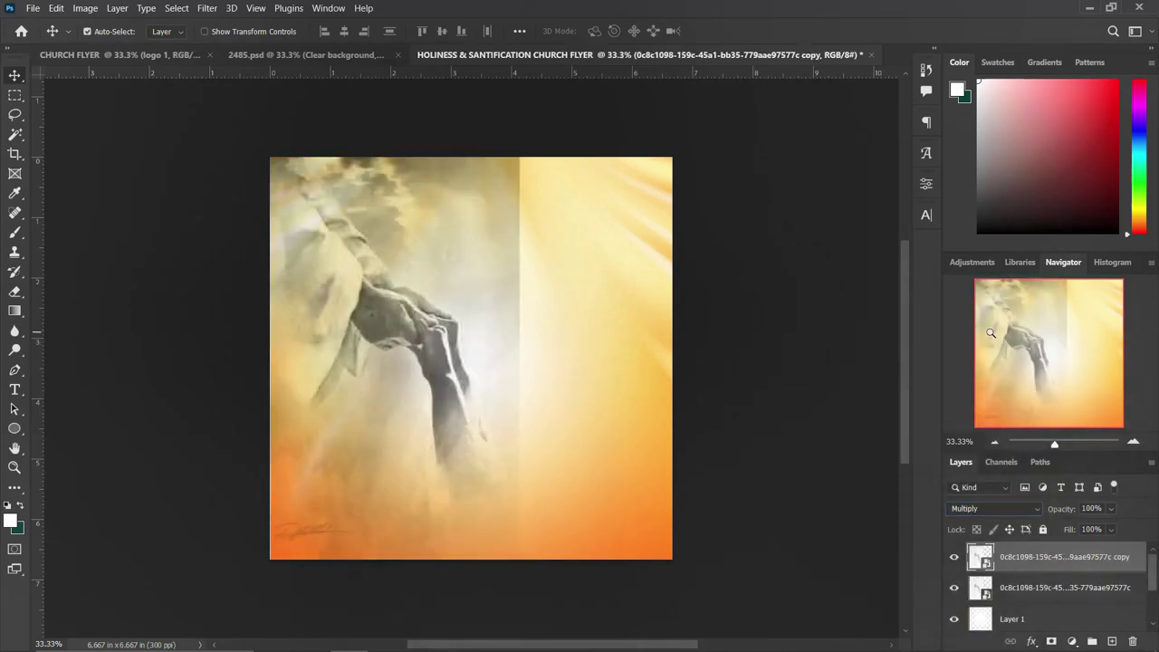
pyautogui.hotkey('ctrl', 't')
pyautogui.rightClick(447, 258)
pyautogui.click(503, 530)
pyautogui.moveTo(408, 410)
pyautogui.mouseDown()
pyautogui.moveTo(609, 355)
pyautogui.moveTo(595, 349)
pyautogui.mouseUp()
pyautogui.press('Return')
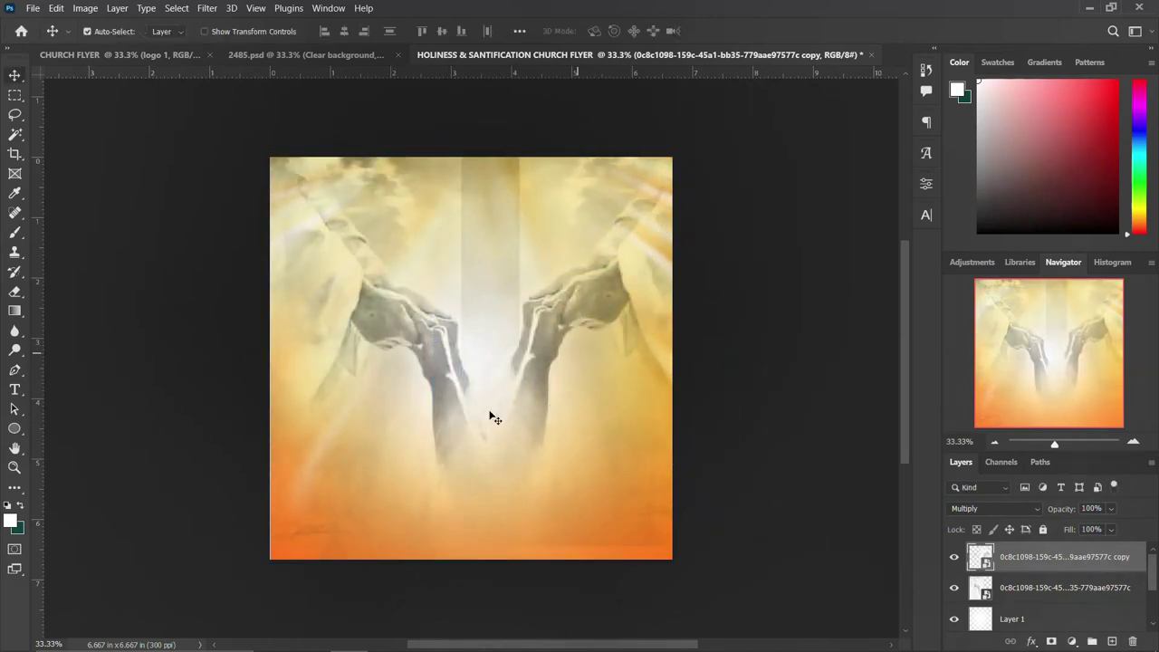
# Shift the original hand up and to the left.
pyautogui.click(1053, 590)
pyautogui.hotkey('ctrl', 't')
pyautogui.moveTo(423, 427); pyautogui.dragTo(371, 395)
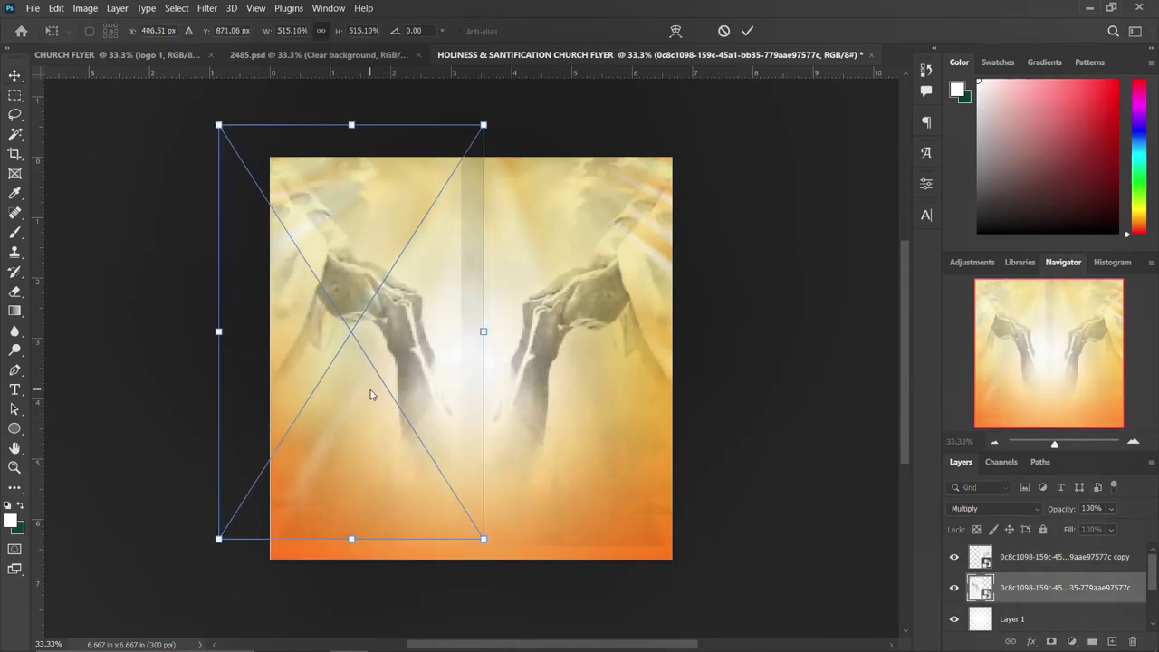
pyautogui.press('Return')
# Select both hand layers and add layer masks to them.
pyautogui.hotkey('alt', ']')
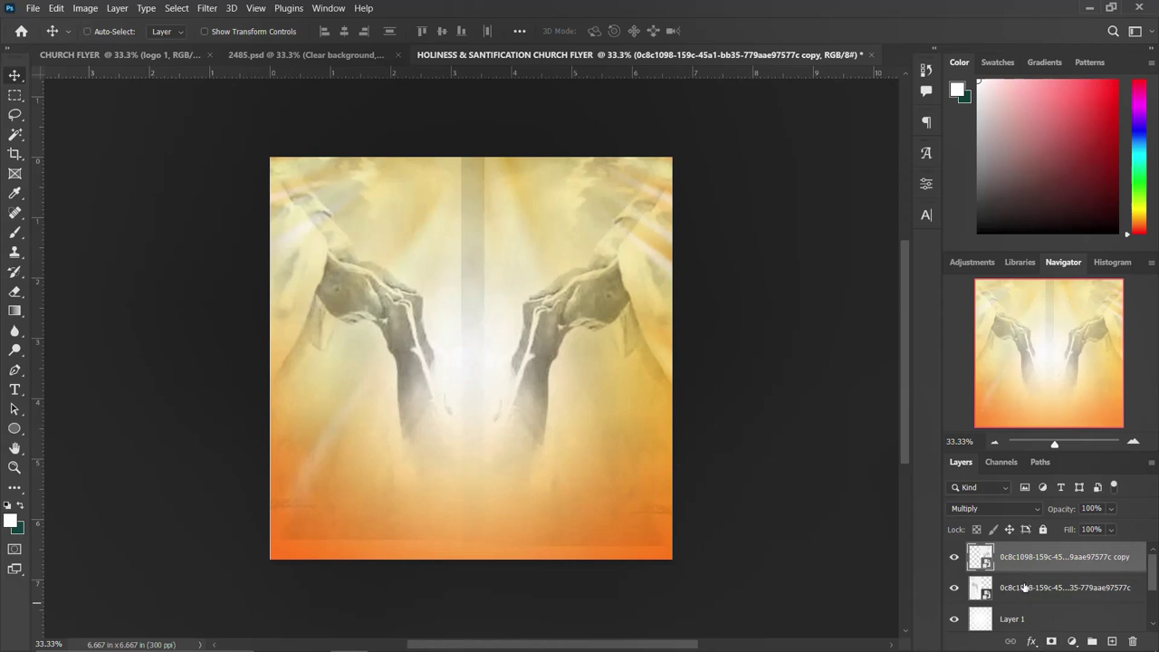
pyautogui.keyDown('shift'); pyautogui.click(1024, 587); pyautogui.keyUp('shift')
pyautogui.click(1043, 557)
pyautogui.click(1051, 640)
pyautogui.click(1024, 588)
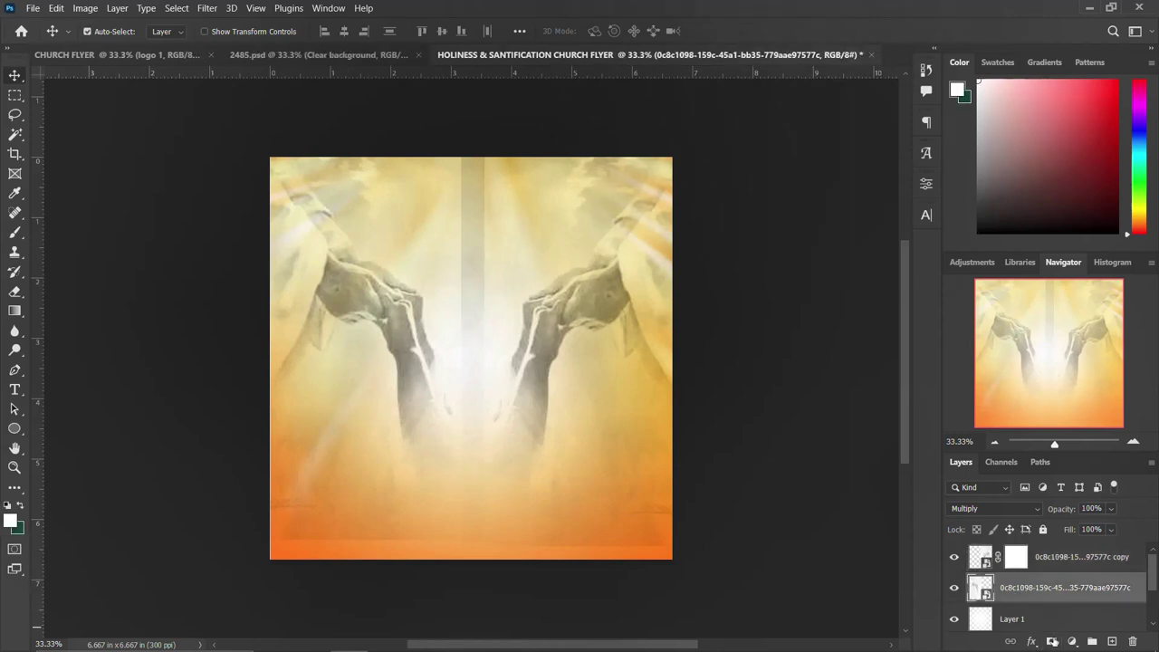
pyautogui.click(1050, 641)
# With a small black soft brush, mask out the mirrored hand's lower middle and central grey streak.
pyautogui.click(1015, 557)
pyautogui.press('b')
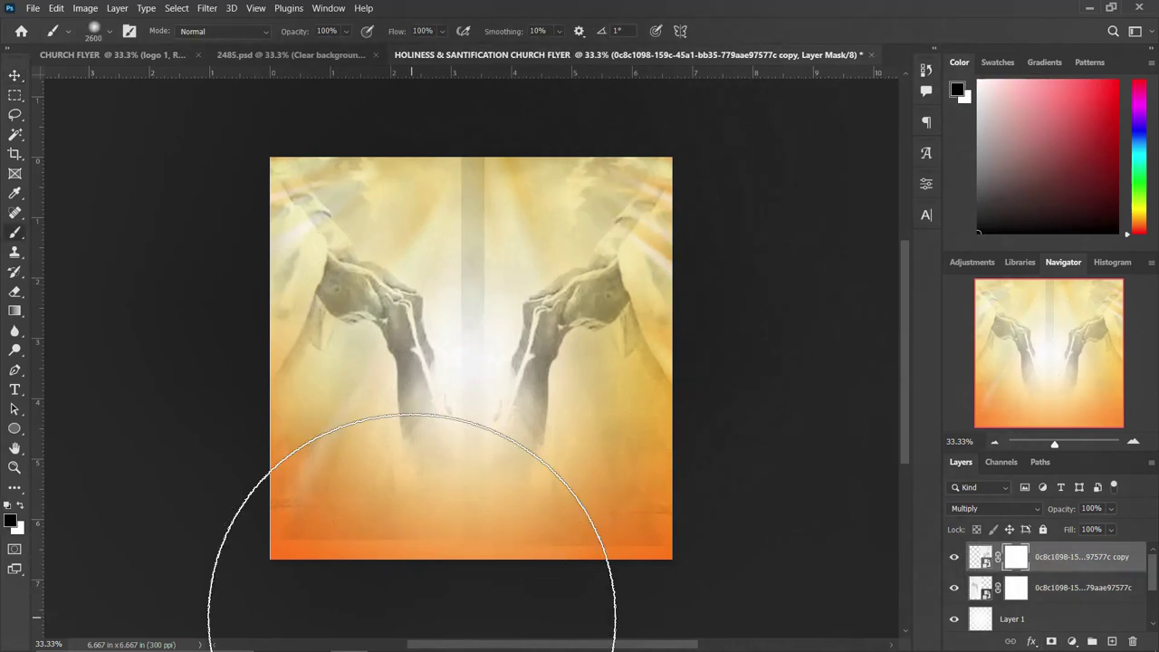
pyautogui.press('[')
pyautogui.press('[')
pyautogui.press('[')
pyautogui.moveTo(444, 433); pyautogui.dragTo(414, 458)
pyautogui.press('[')
pyautogui.press('[')
pyautogui.press('[')
pyautogui.press('[')
pyautogui.press('[')
pyautogui.press('[')
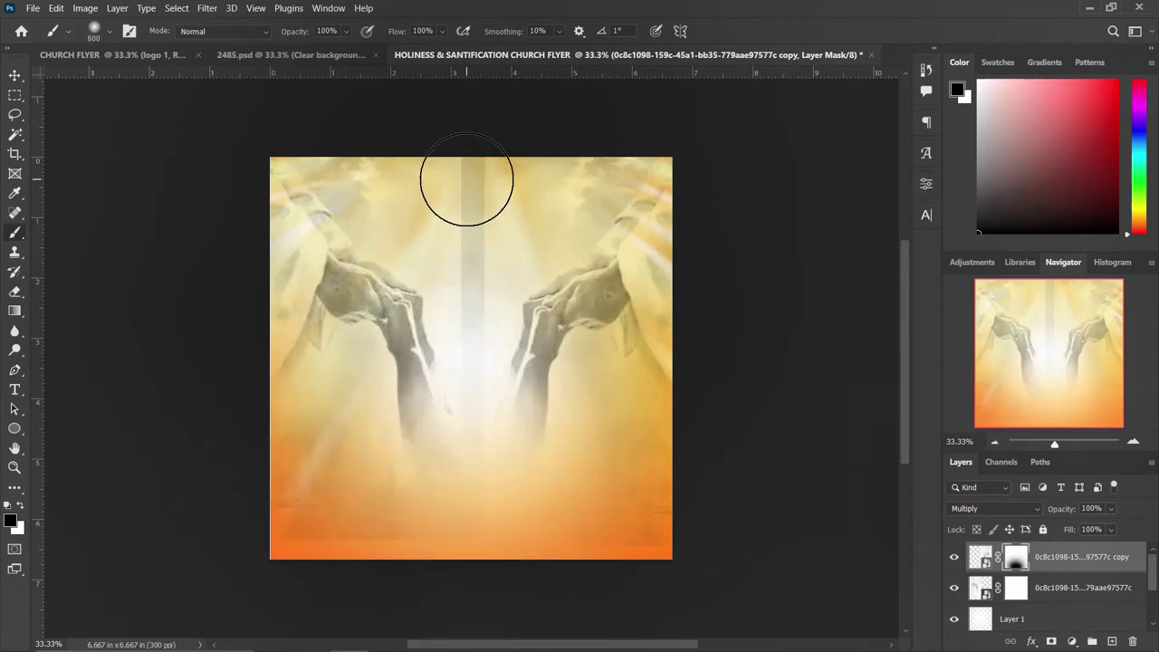
pyautogui.moveTo(466, 180); pyautogui.dragTo(487, 374)
# Paint out the centre seam on the original hand's mask.
pyautogui.click(1018, 590)
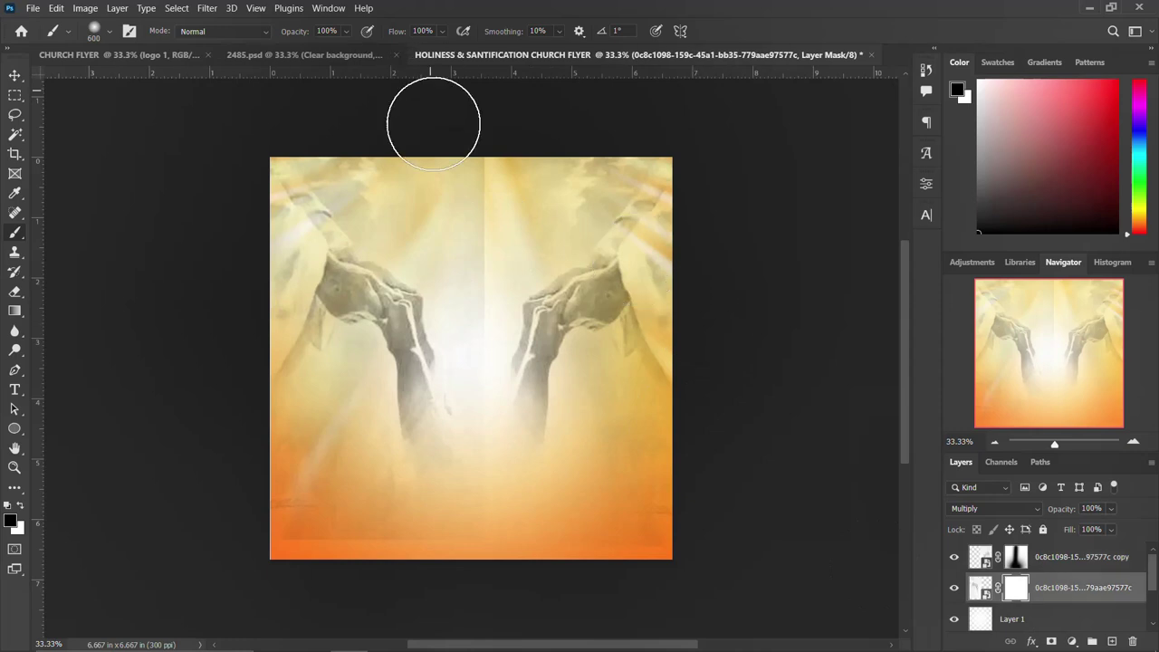
pyautogui.moveTo(443, 163); pyautogui.dragTo(484, 562)
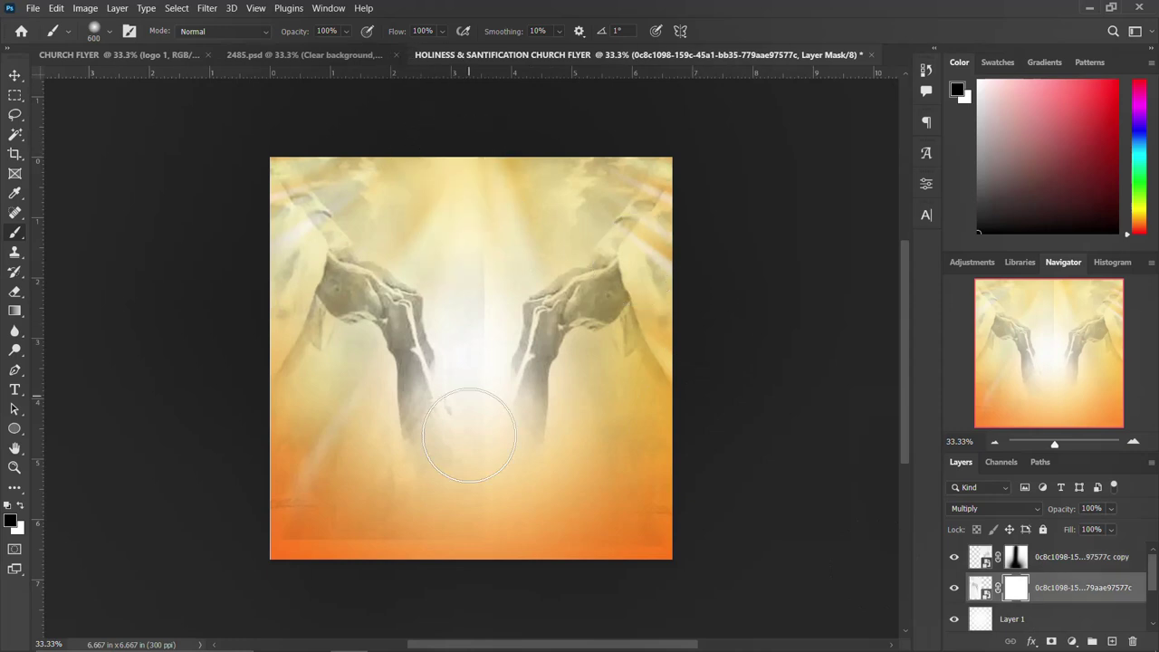
pyautogui.click(14, 77)
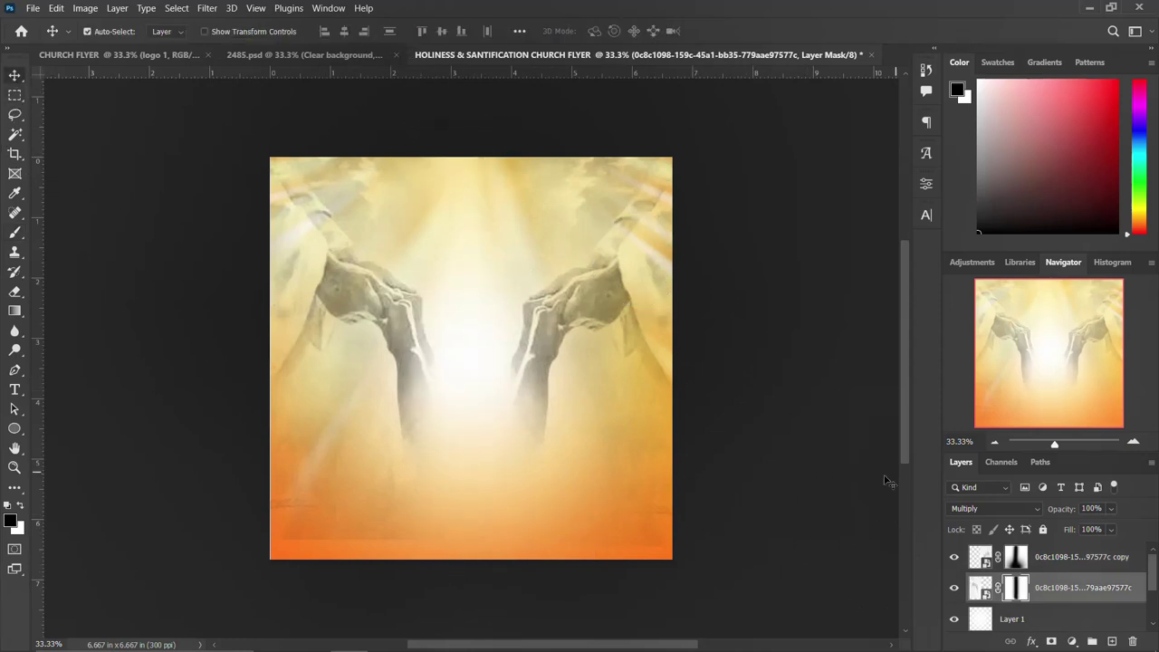
pyautogui.click(1057, 559)
pyautogui.scroll(-2, 1051, 580)
pyautogui.scroll(2, 1034, 593)
pyautogui.scroll(-2, 1034, 594)
# Group the background layers and browse the design resources folder for the Facebook Live graphic.
pyautogui.keyDown('shift'); pyautogui.click(1031, 615); pyautogui.keyUp('shift')
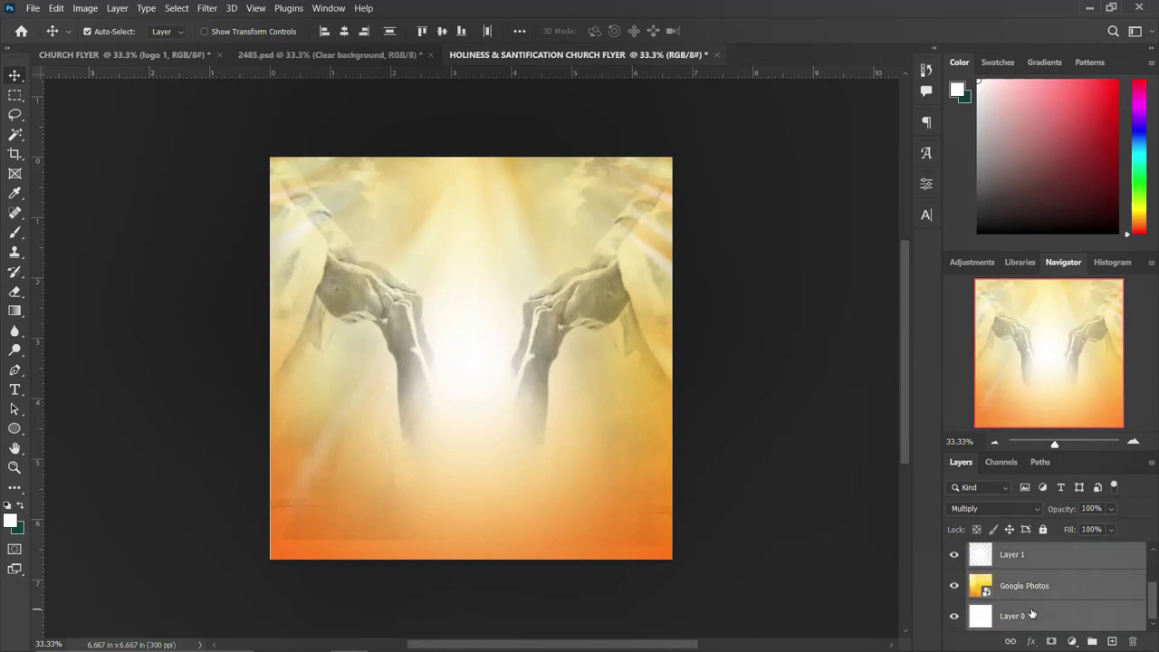
pyautogui.hotkey('ctrl', 'g')
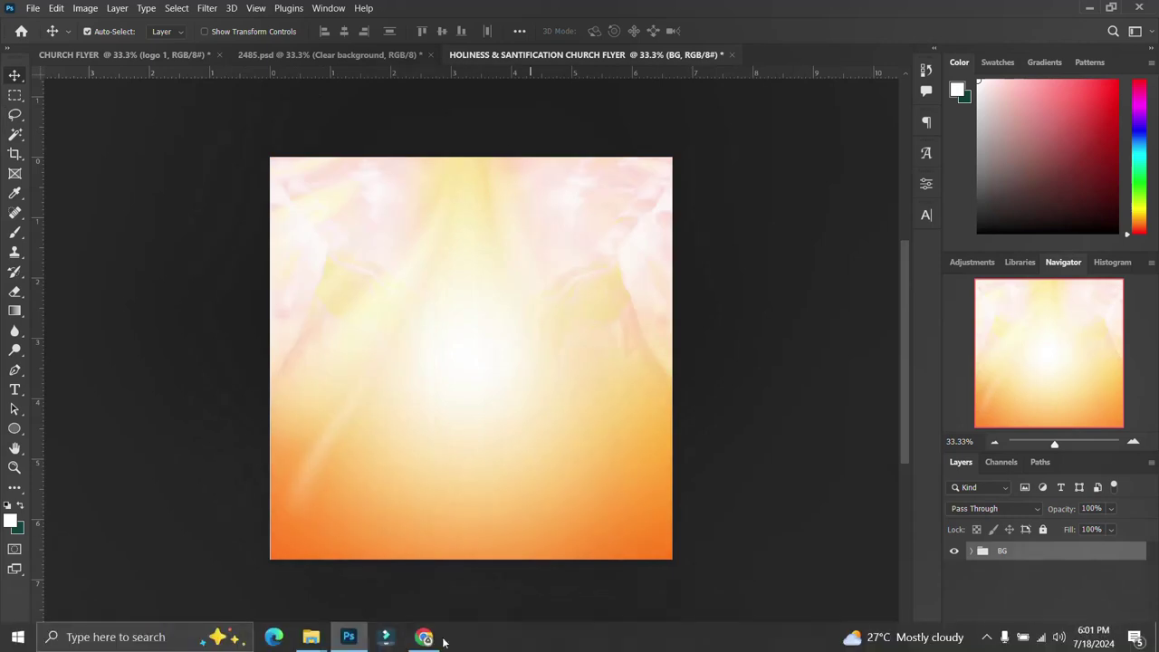
pyautogui.moveTo(311, 637)
pyautogui.click(313, 489)
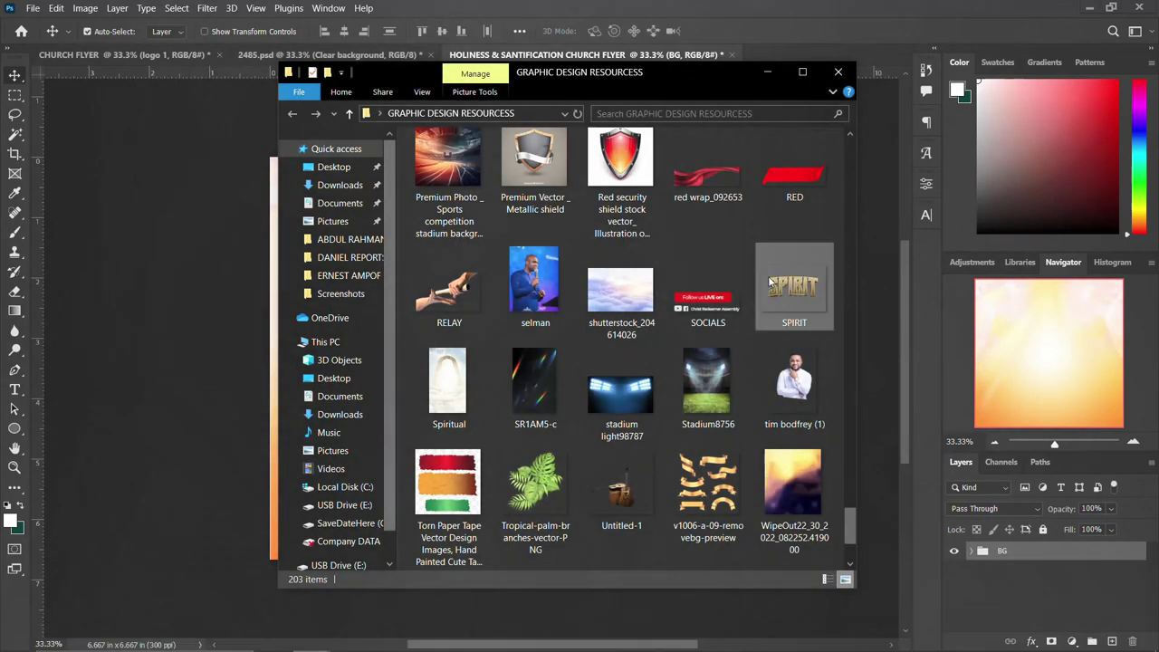
pyautogui.scroll(5, 745, 360)
pyautogui.scroll(5, 745, 361)
pyautogui.scroll(5, 746, 361)
pyautogui.scroll(5, 747, 361)
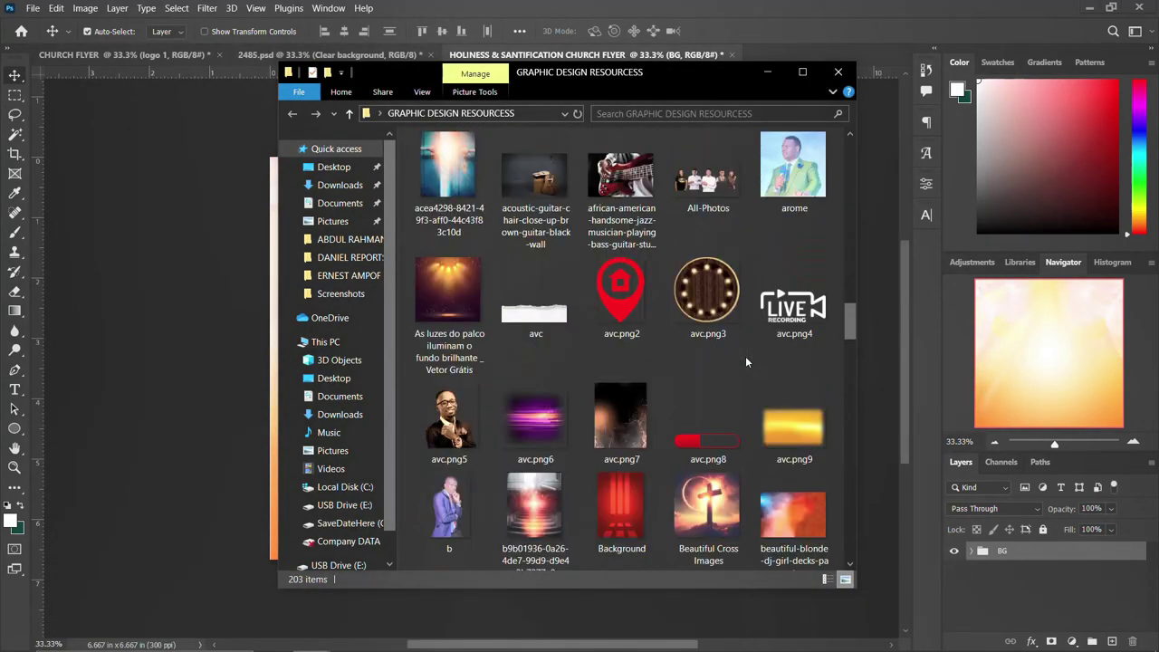
pyautogui.scroll(5, 746, 361)
pyautogui.scroll(5, 634, 407)
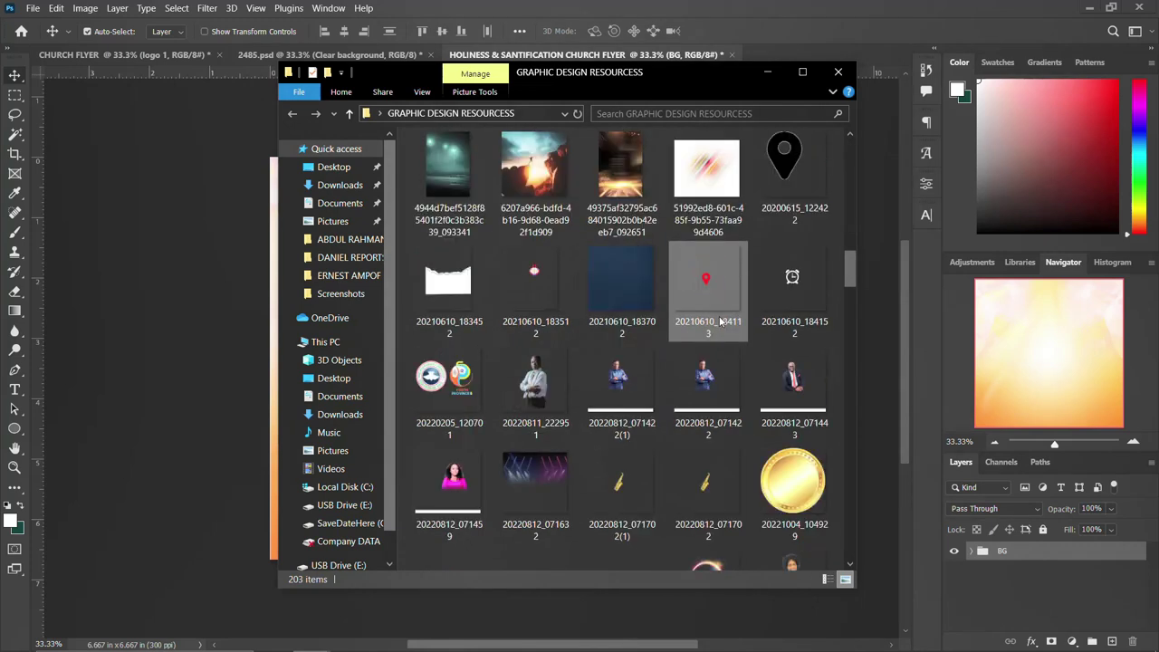
pyautogui.scroll(5, 688, 362)
pyautogui.scroll(5, 721, 321)
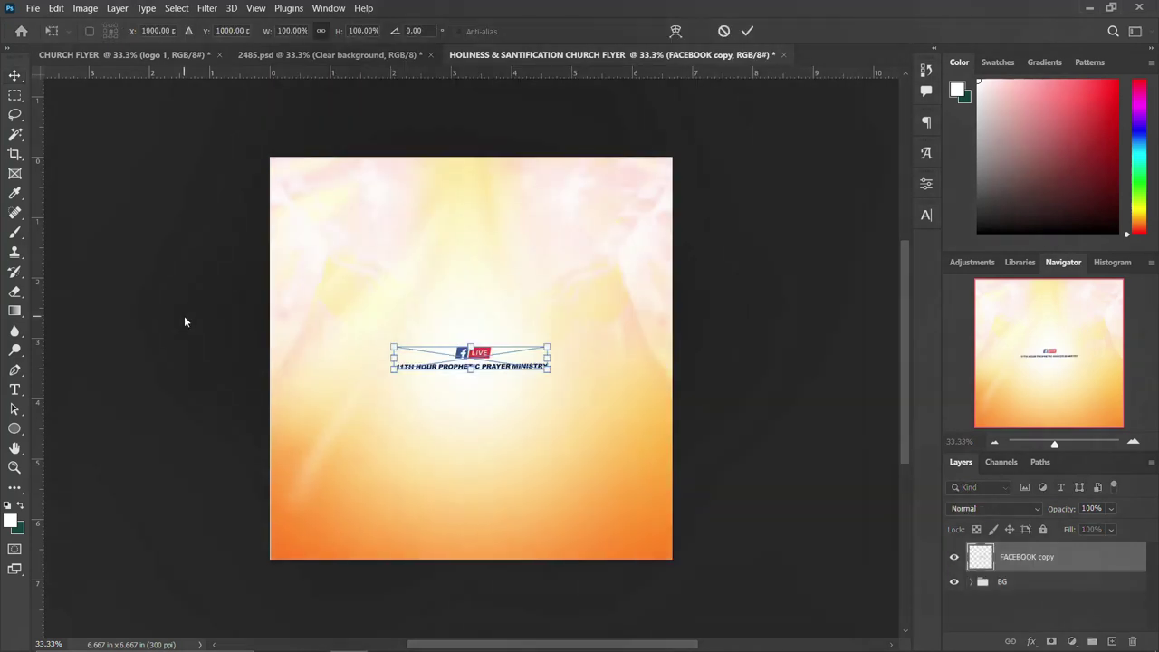
# Place the Facebook Live banner near the top and group it as CHURCH NAME.
pyautogui.press('Return')
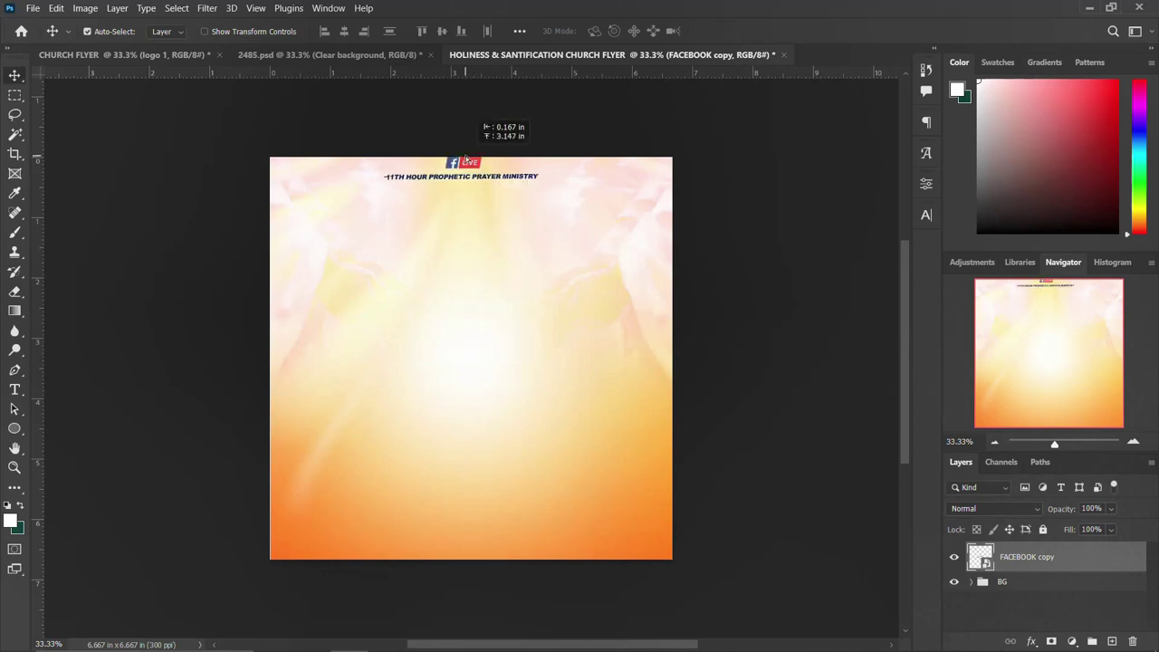
pyautogui.moveTo(475, 357); pyautogui.dragTo(466, 213)
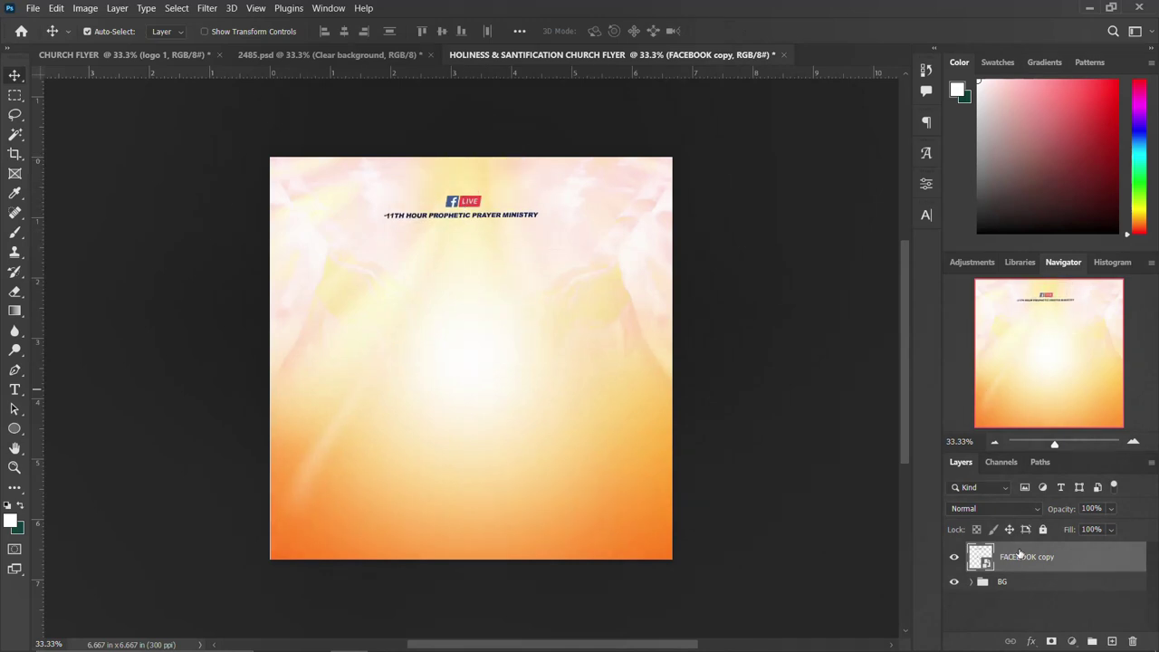
pyautogui.hotkey('ctrl', 'g')
pyautogui.click(972, 552)
pyautogui.write('CHURCH NAME')
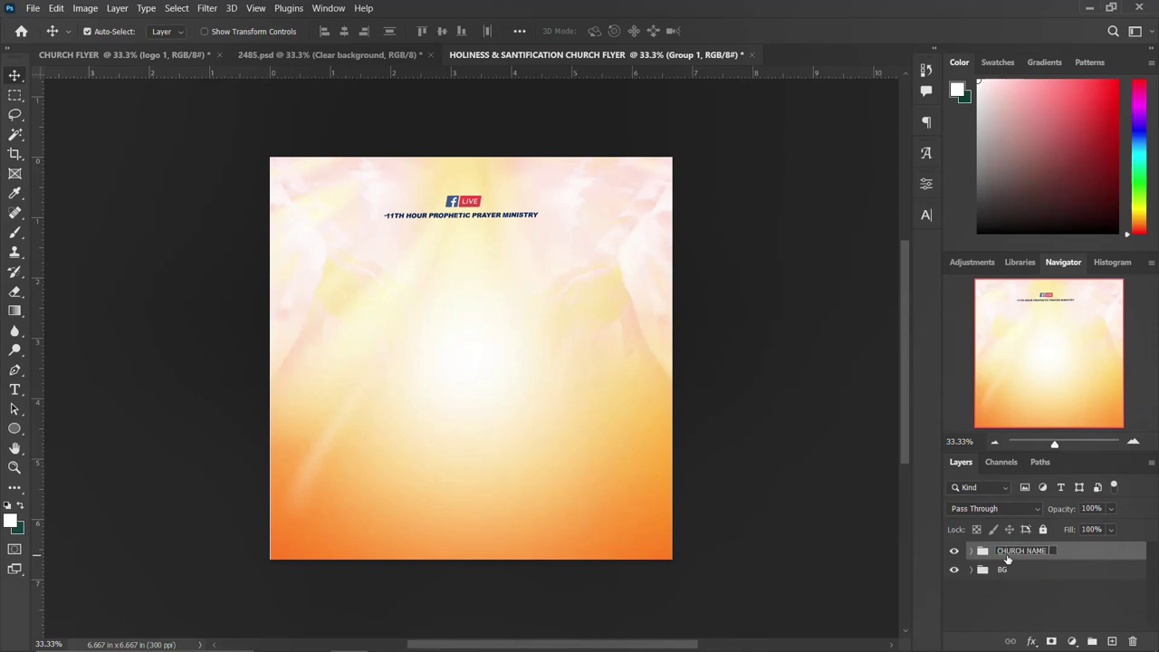
pyautogui.press('Return')
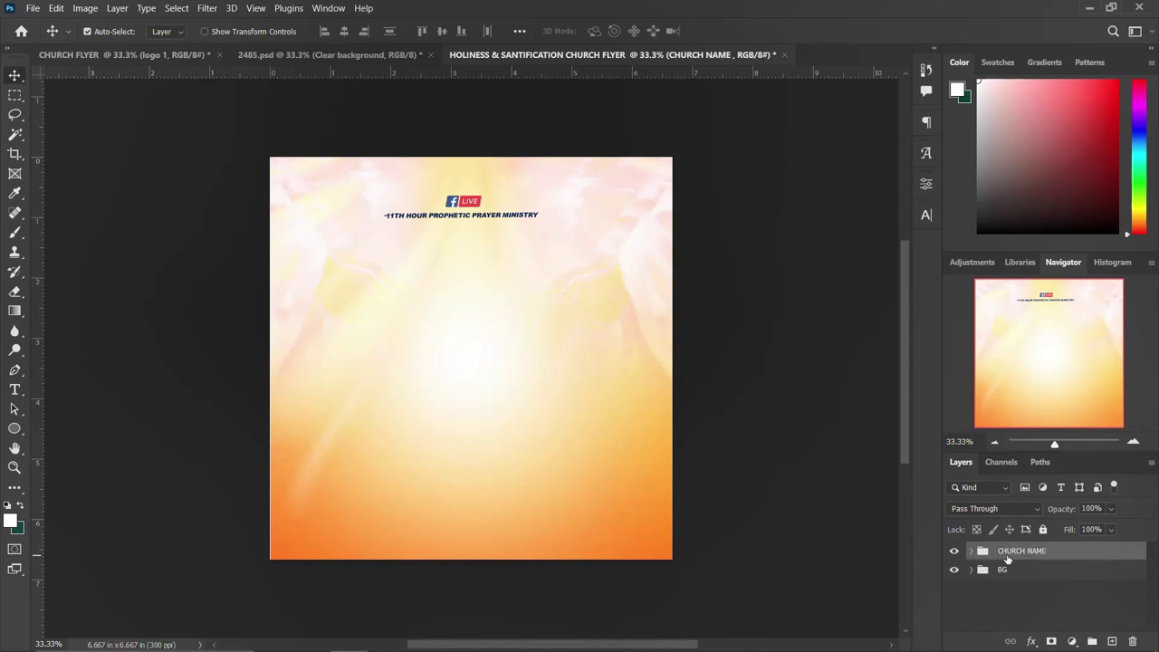
# Add a HOLINESS text layer on the flyer, correcting its spelling.
pyautogui.press('t')
pyautogui.click(445, 283)
pyautogui.write('HOLINESS')
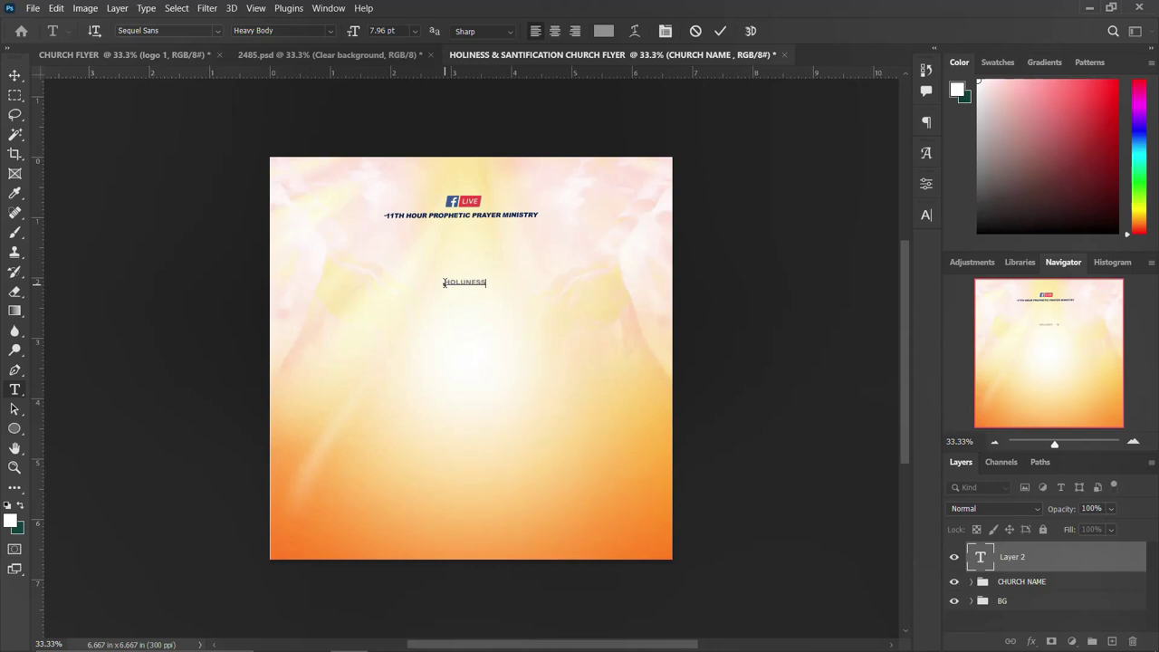
pyautogui.hotkey('ctrl', 'Return')
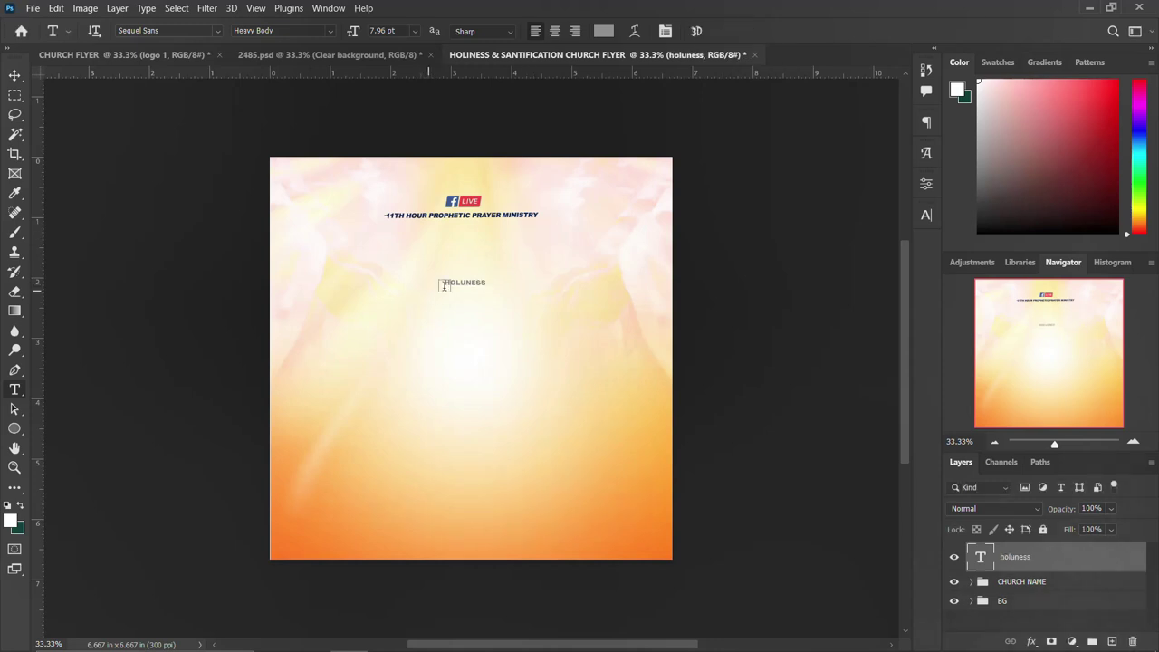
pyautogui.click(468, 281)
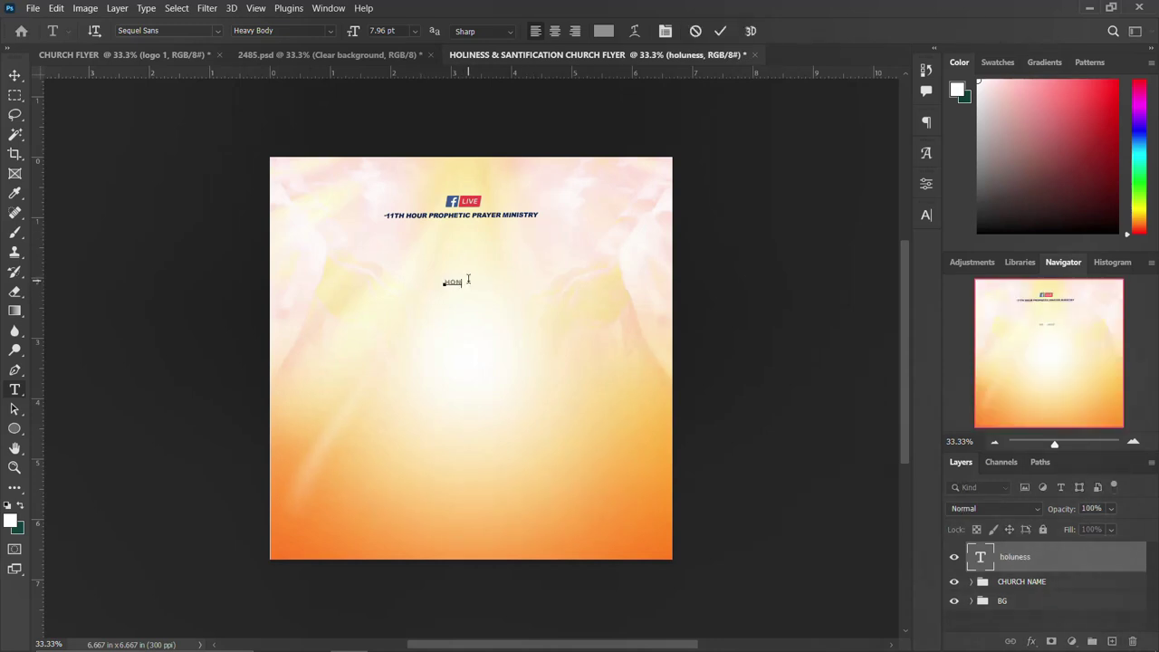
pyautogui.hotkey('ctrl', 'Return')
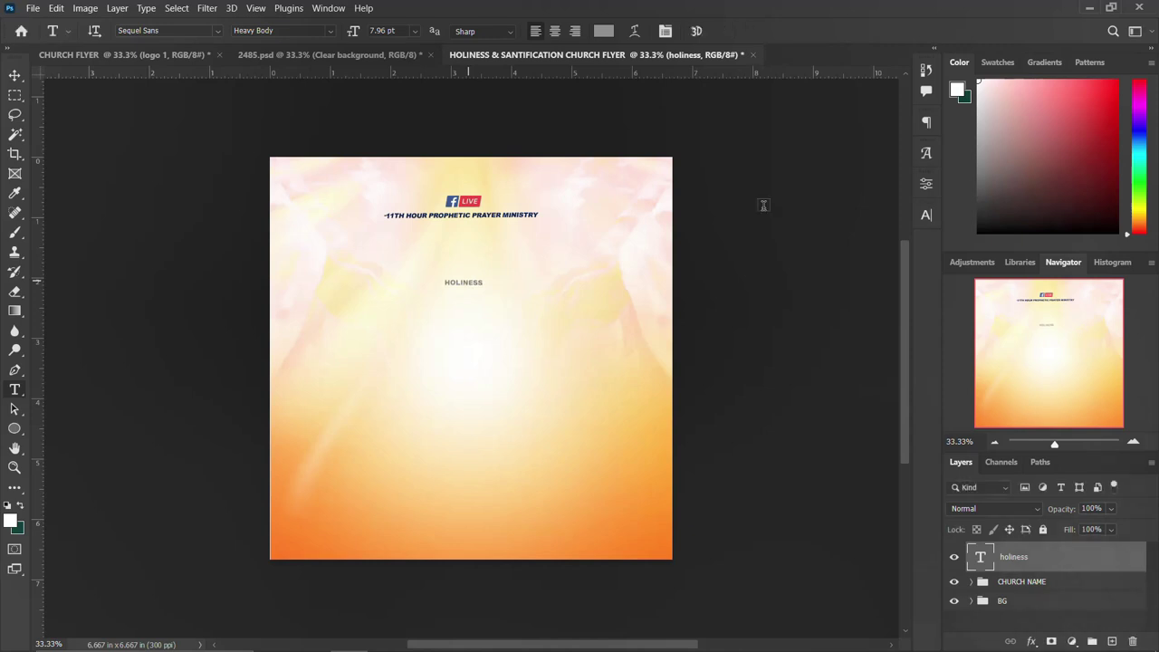
# Set HOLINESS in Agency FB and scale it up to headline size.
pyautogui.click(921, 217)
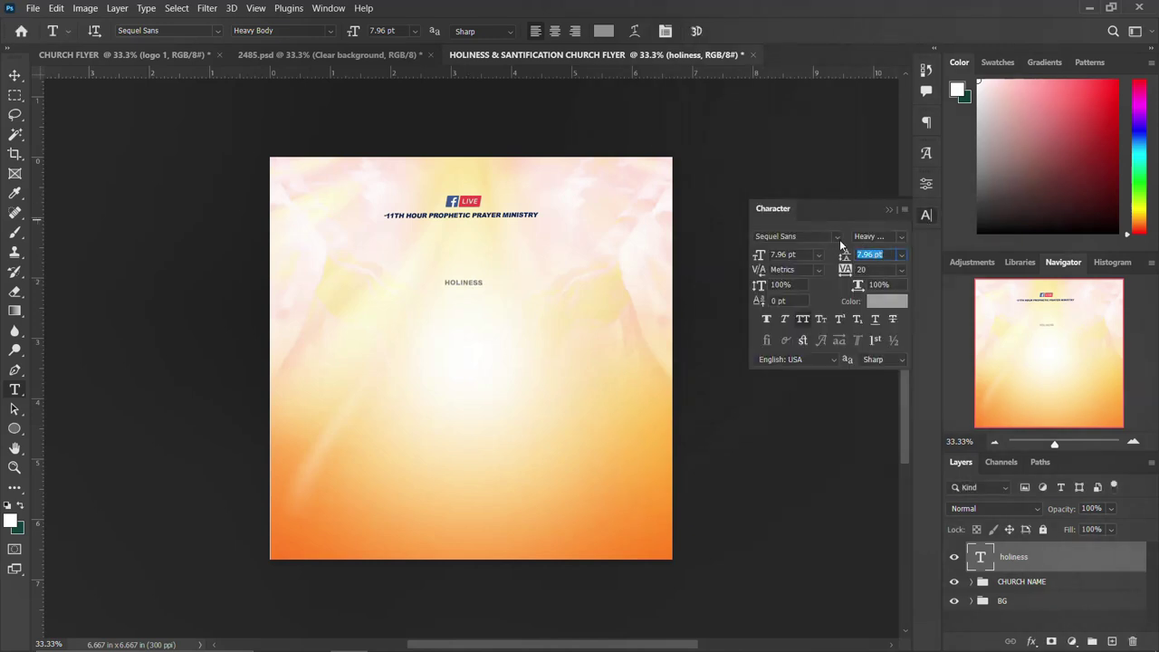
pyautogui.click(839, 239)
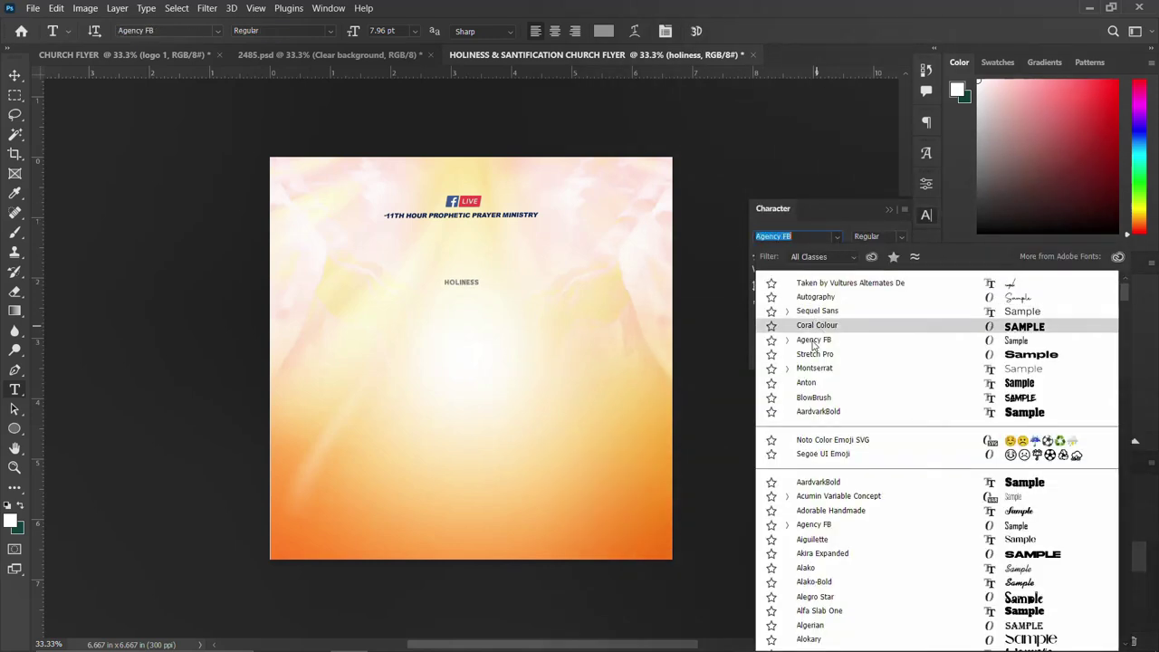
pyautogui.click(814, 340)
pyautogui.click(925, 216)
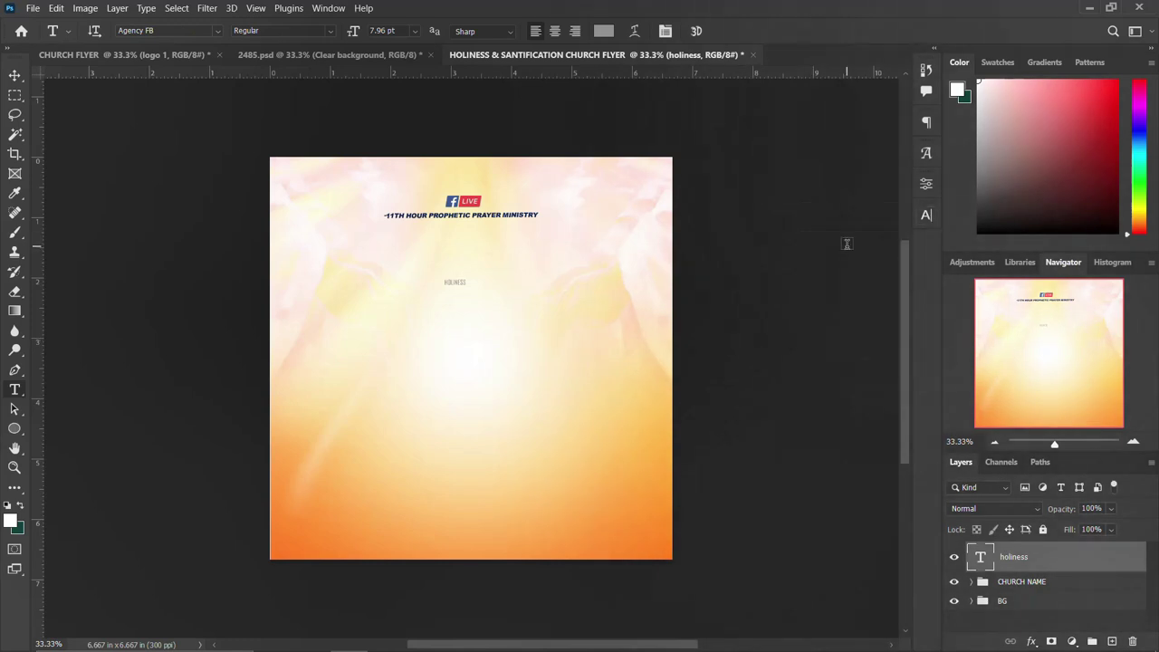
pyautogui.hotkey('ctrl', 't')
pyautogui.moveTo(466, 287); pyautogui.dragTo(544, 313)
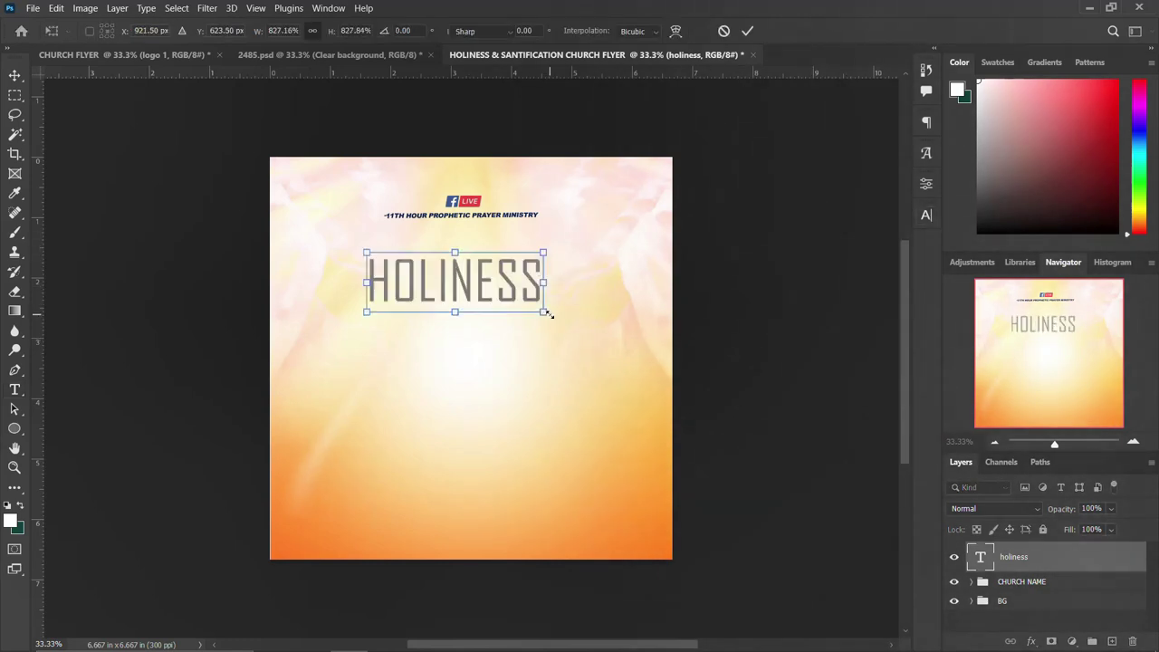
pyautogui.press('Return')
# Tighten HOLINESS tracking to -60 and nudge it slightly right and down.
pyautogui.click(927, 216)
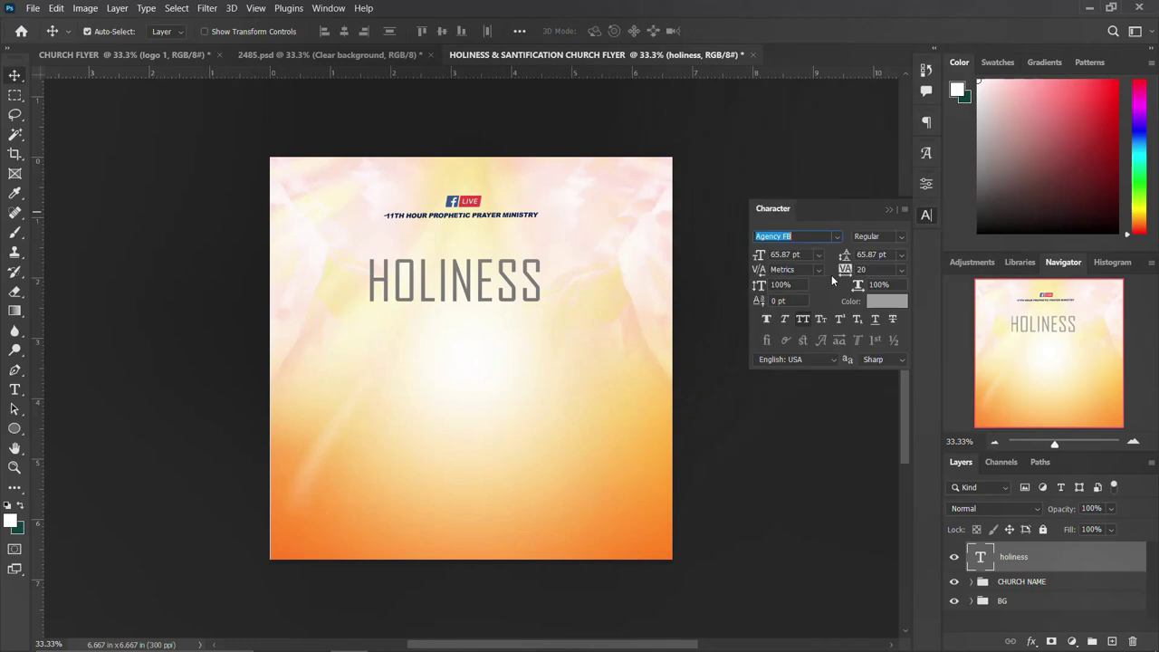
pyautogui.press('Return')
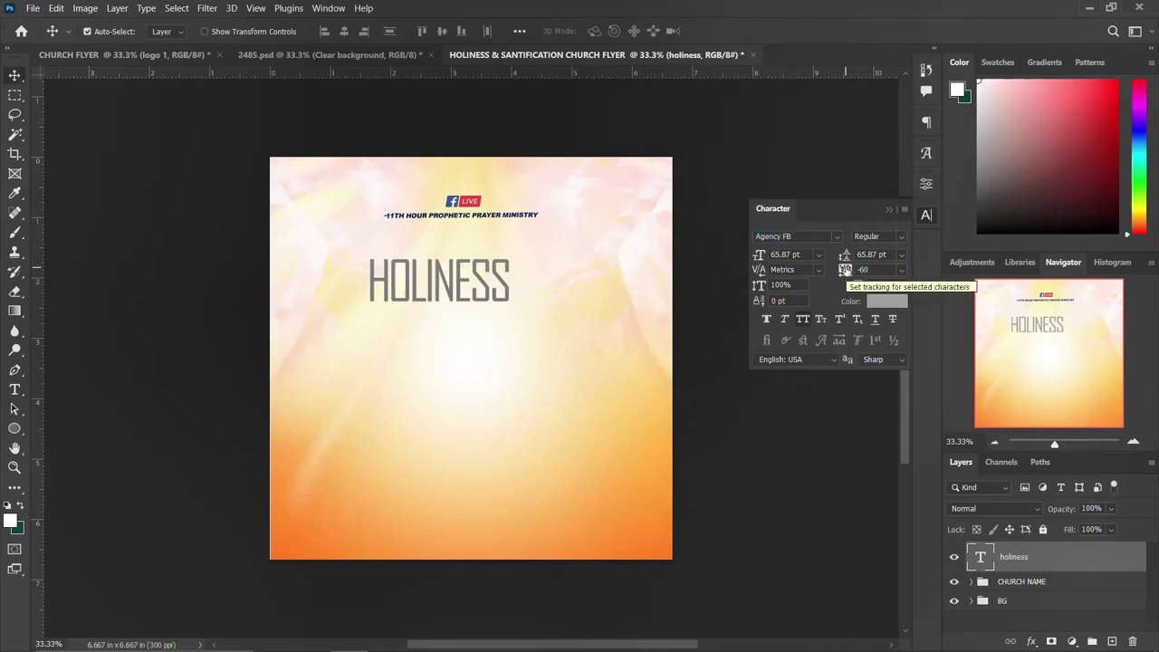
pyautogui.click(926, 216)
pyautogui.moveTo(444, 290)
pyautogui.mouseDown()
pyautogui.moveTo(467, 288)
pyautogui.moveTo(465, 338)
pyautogui.mouseUp()
# Retype the duplicate headline as bold SANTIFICATION and shift it about 35 px left.
pyautogui.doubleClick(457, 335)
pyautogui.write('S')
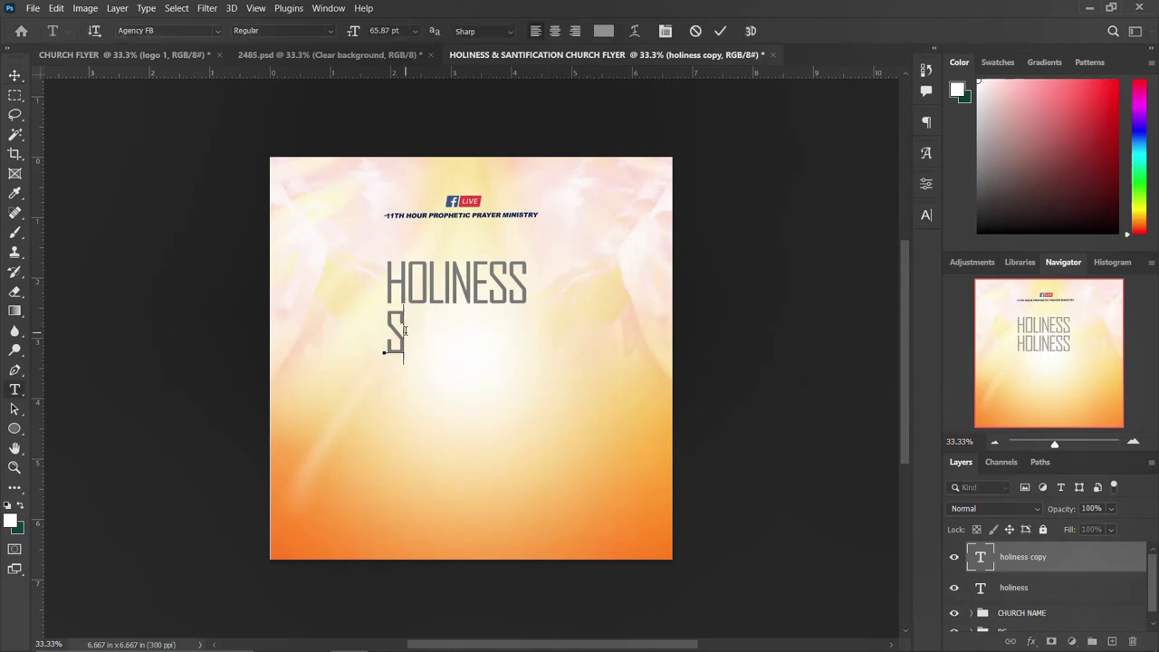
pyautogui.write('ANTIFICATION')
pyautogui.hotkey('ctrl', 'Return')
pyautogui.press('v')
pyautogui.click(927, 216)
pyautogui.click(902, 237)
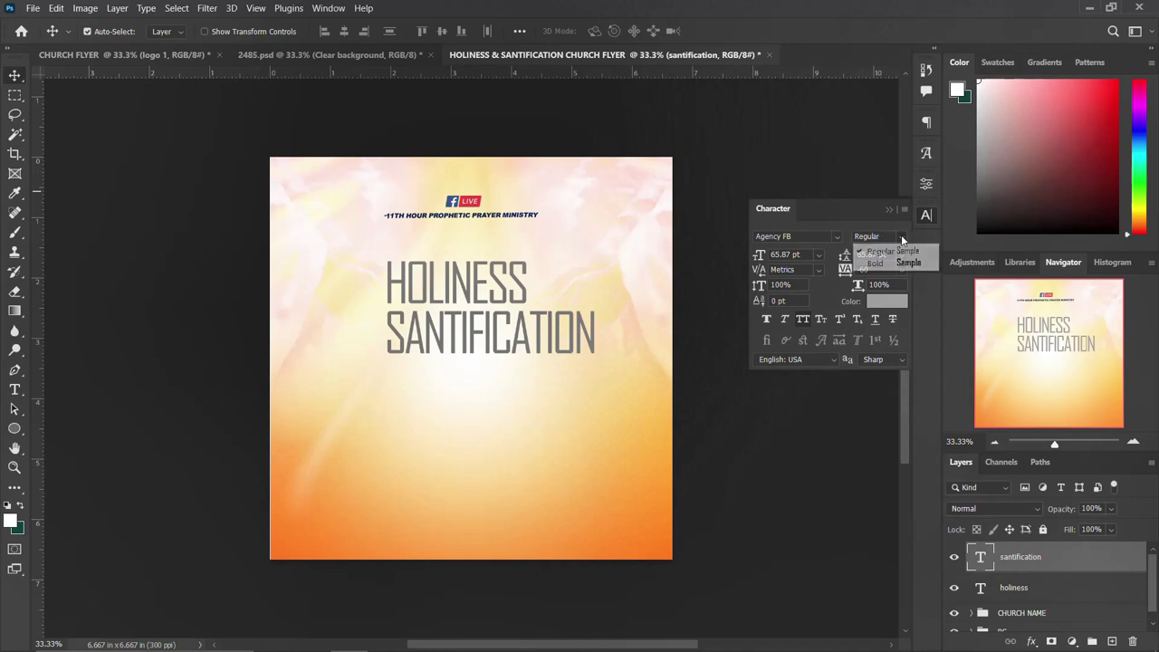
pyautogui.click(877, 262)
pyautogui.click(926, 216)
pyautogui.moveTo(559, 322); pyautogui.dragTo(502, 311)
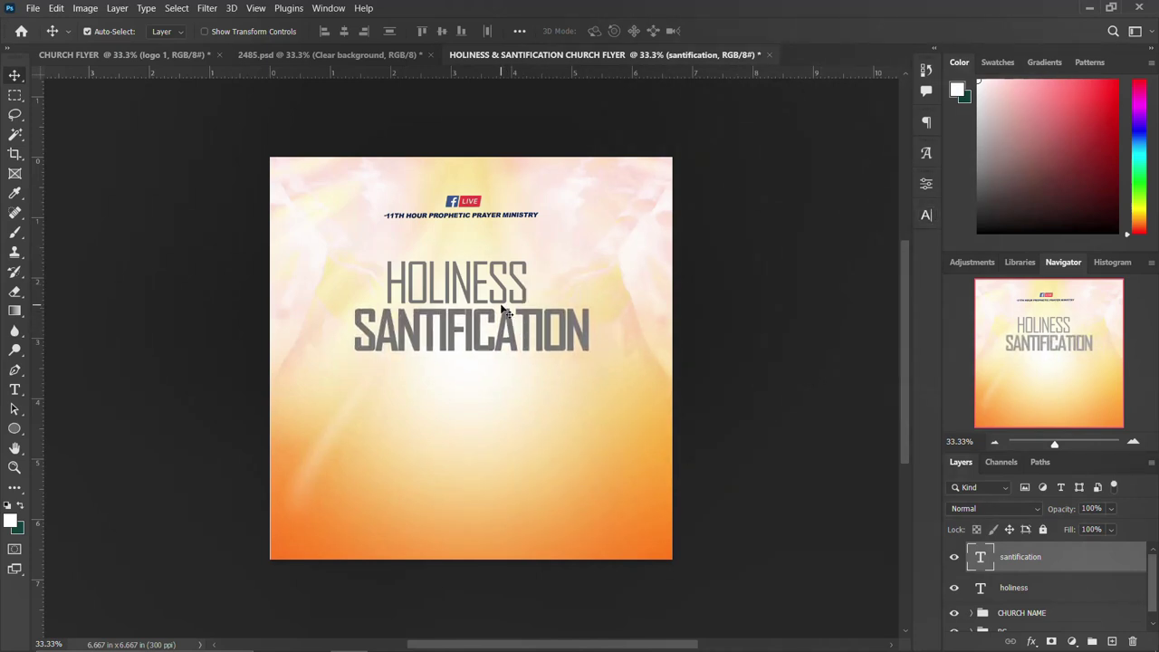
# Centre HOLINESS horizontally on the canvas, then select SANTIFICATION's text colour.
pyautogui.hotkey('ctrl', 'a')
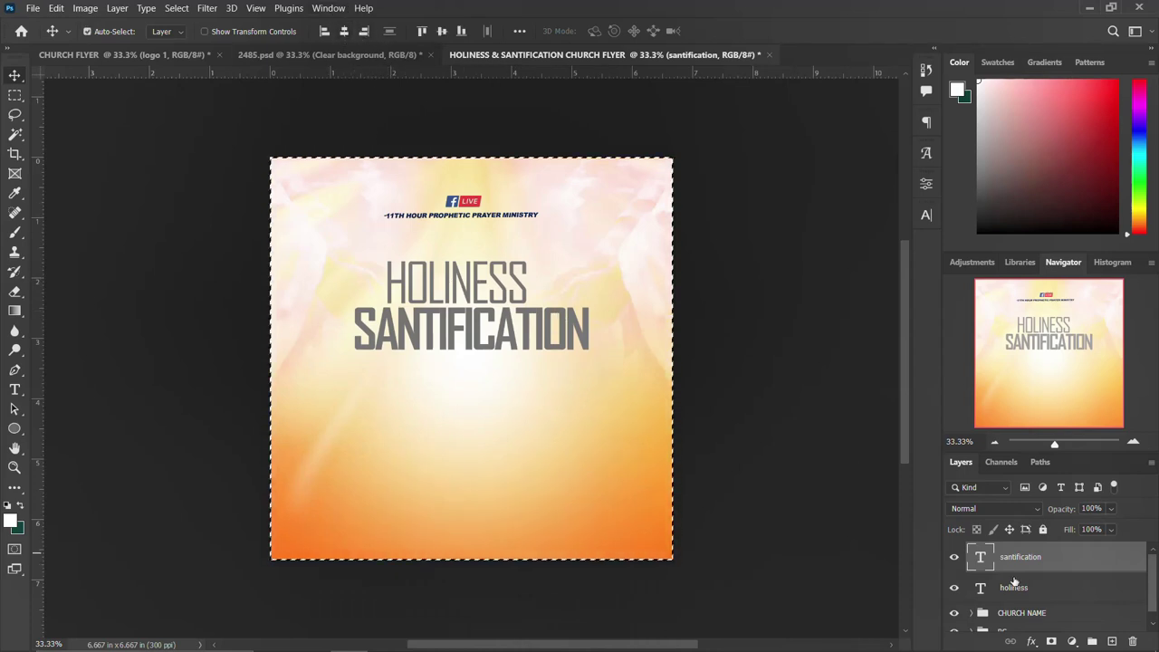
pyautogui.hotkey('alt', '[')
pyautogui.click(344, 33)
pyautogui.hotkey('ctrl', 'd')
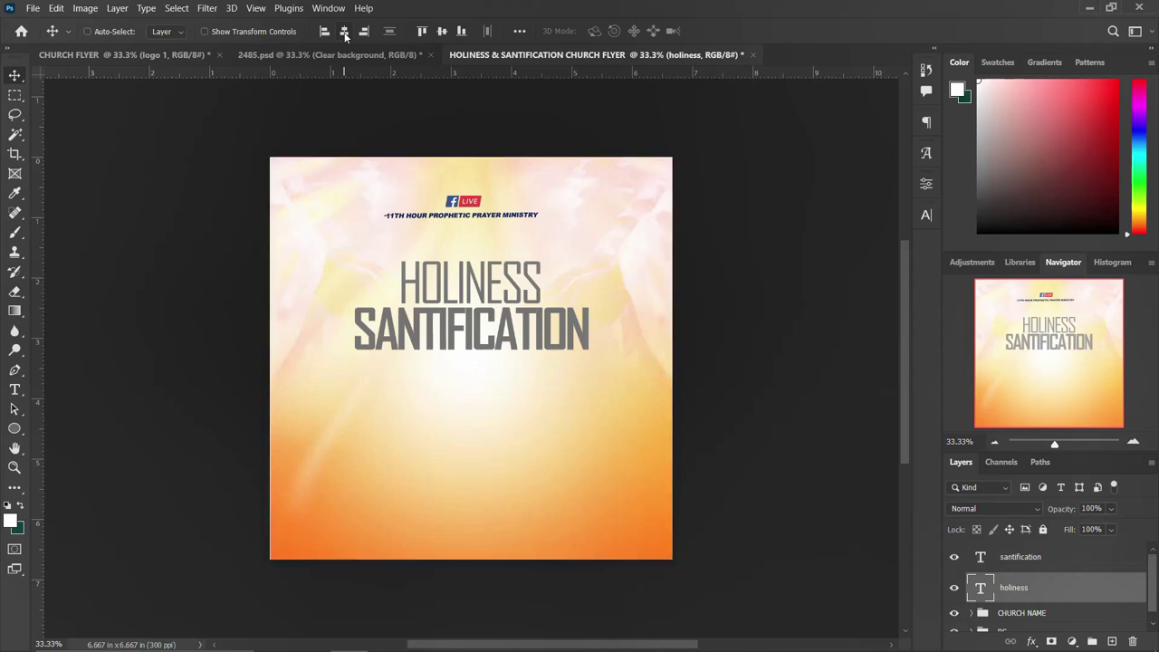
pyautogui.click(443, 332)
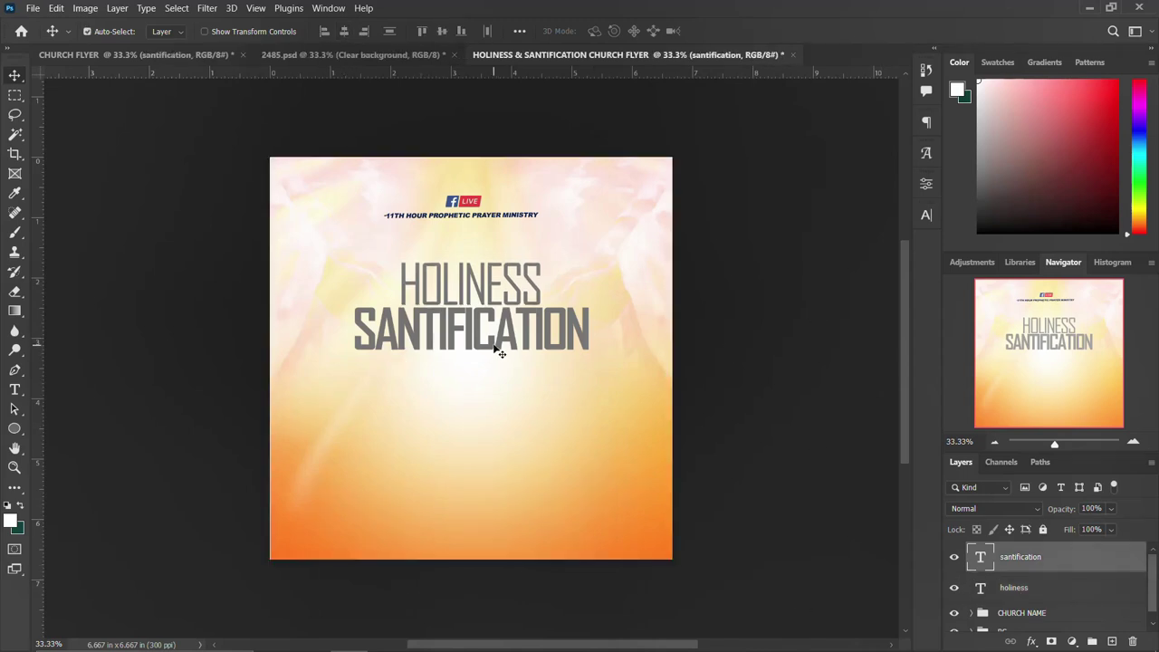
pyautogui.click(926, 152)
pyautogui.click(877, 301)
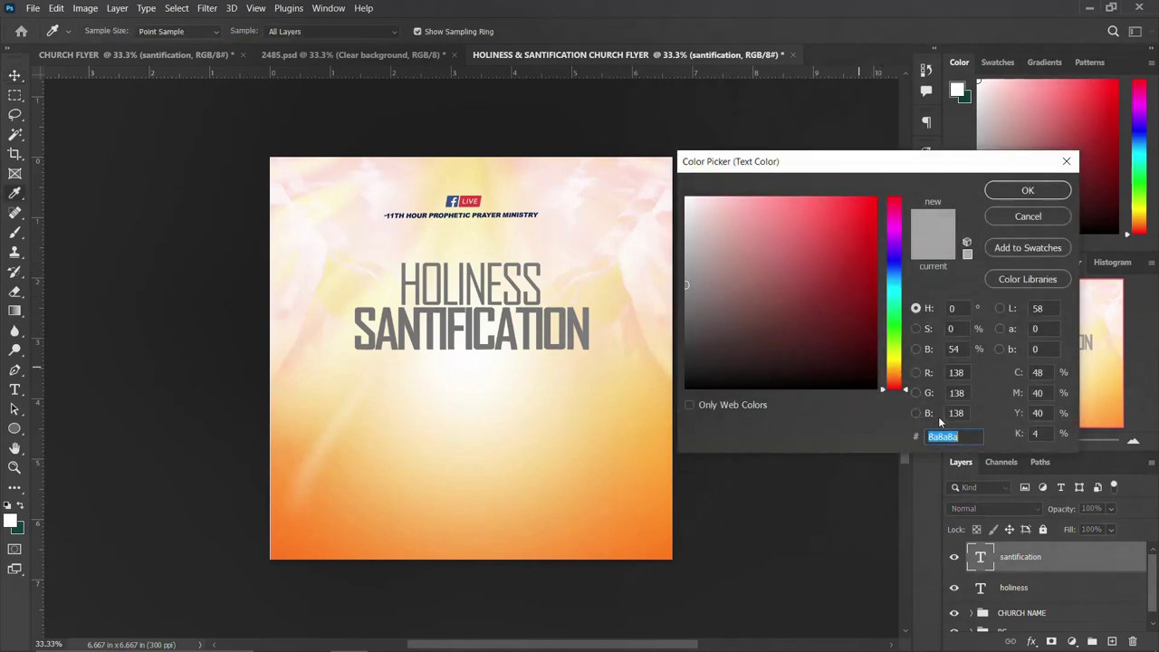
# Colour SANTIFICATION orange #ff6600.
pyautogui.write('ff6600')
pyautogui.click(1026, 189)
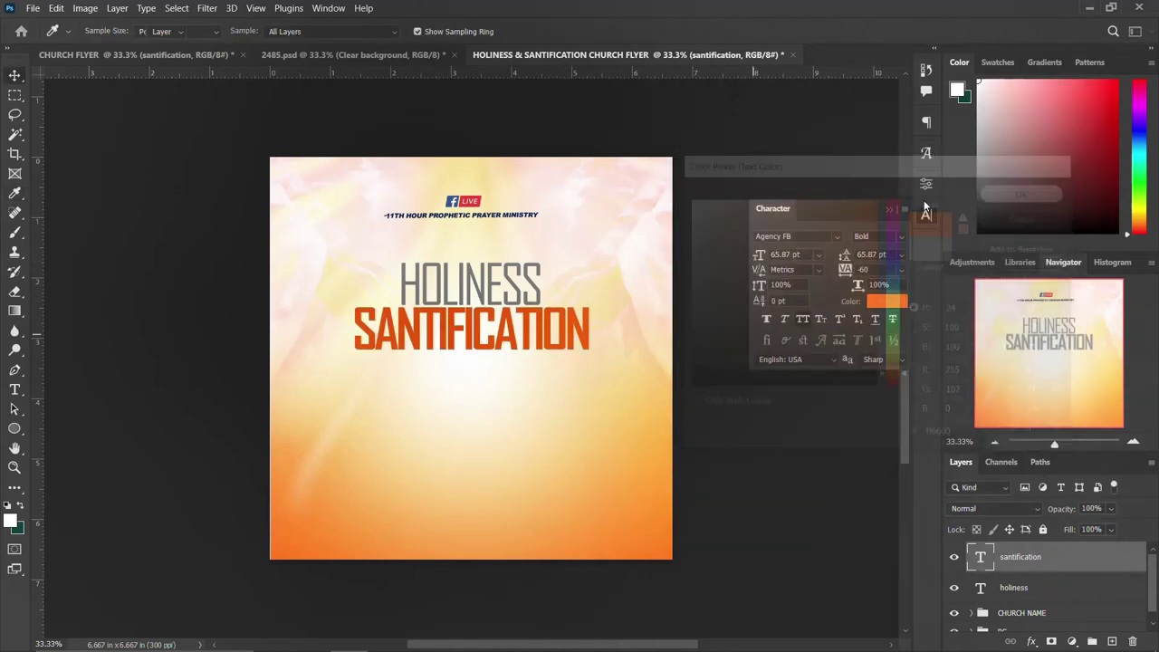
pyautogui.press('v')
# Give HOLINESS a reversed yellow-orange preset Gradient Overlay.
pyautogui.click(1068, 589)
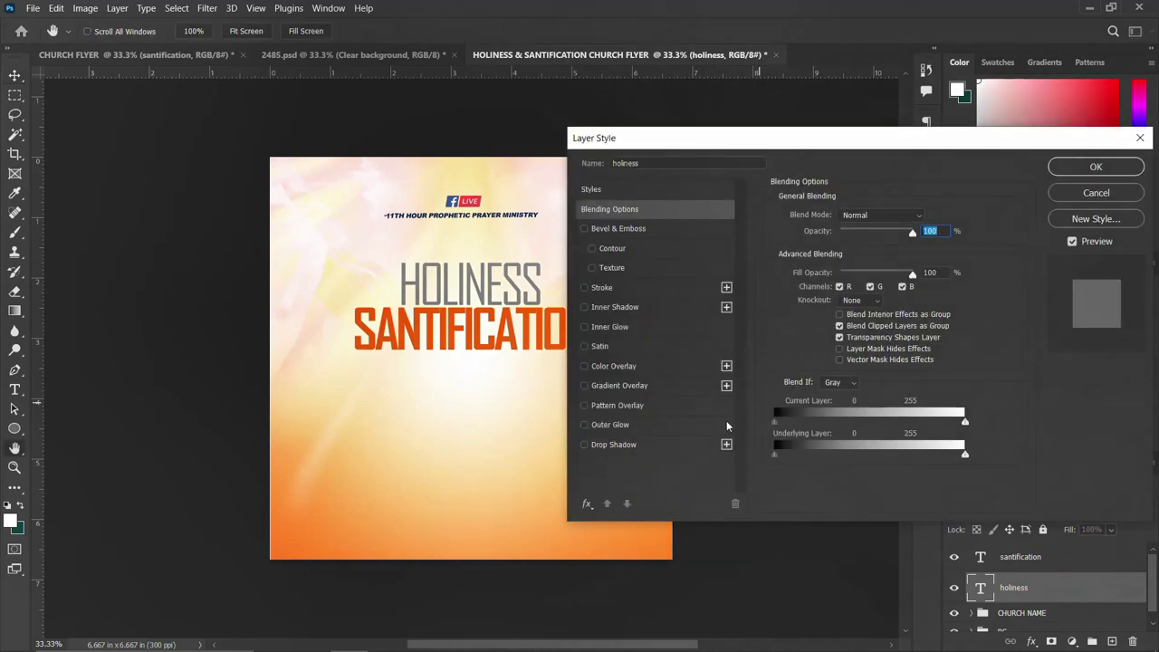
pyautogui.click(599, 387)
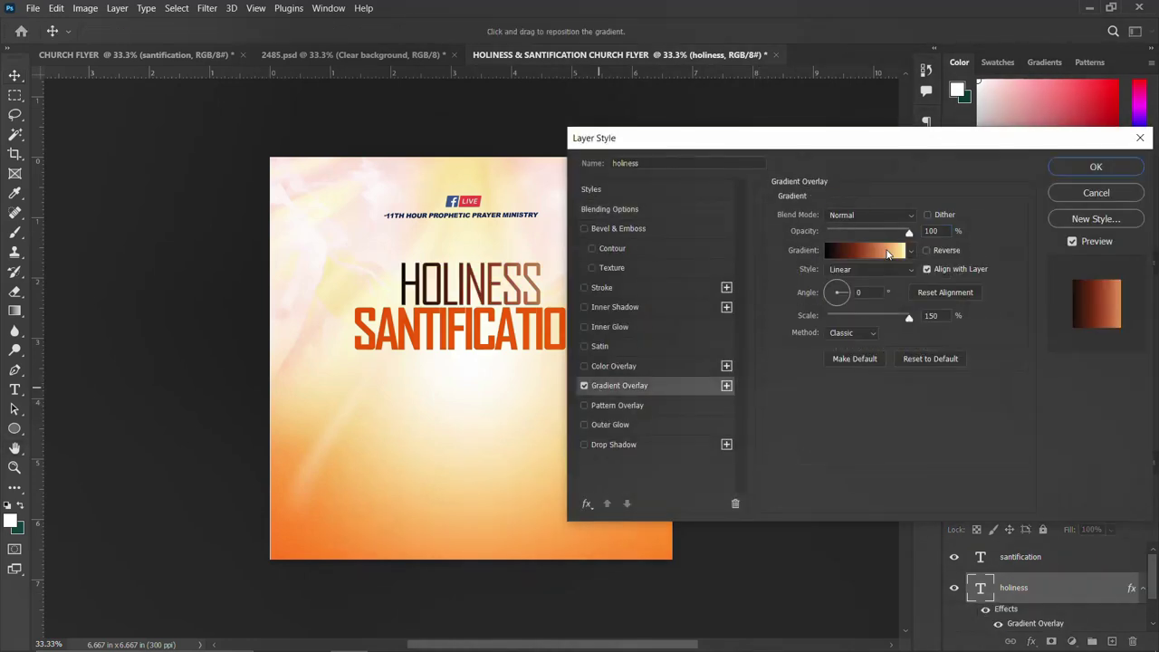
pyautogui.click(888, 252)
pyautogui.scroll(-5, 891, 152)
pyautogui.click(827, 188)
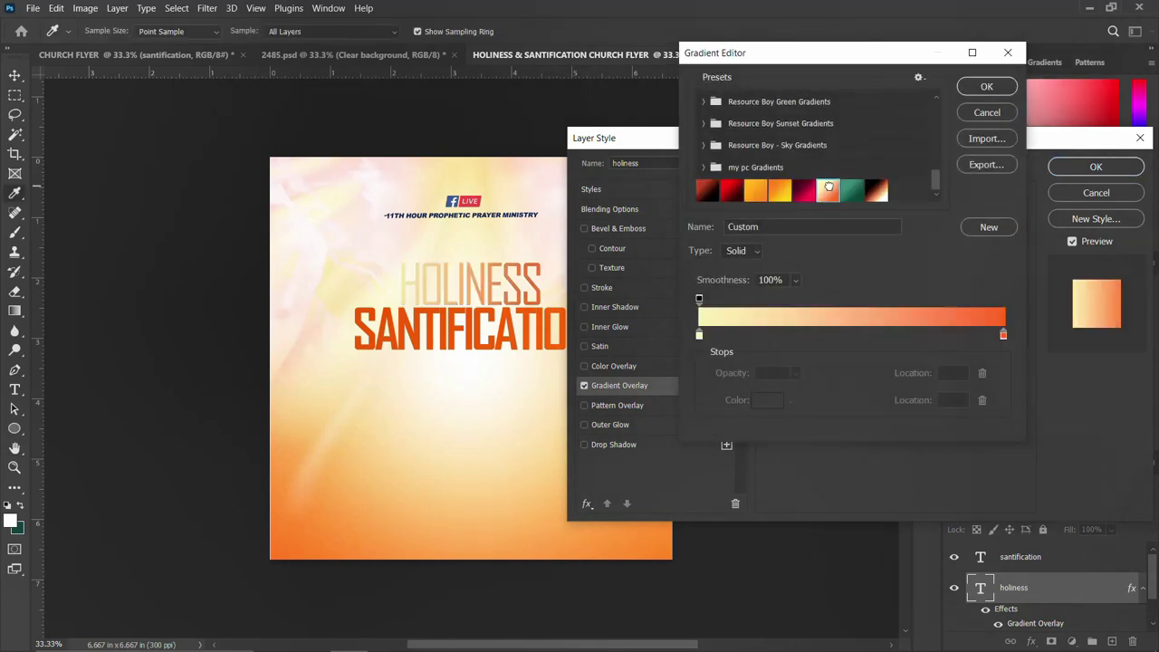
pyautogui.click(987, 87)
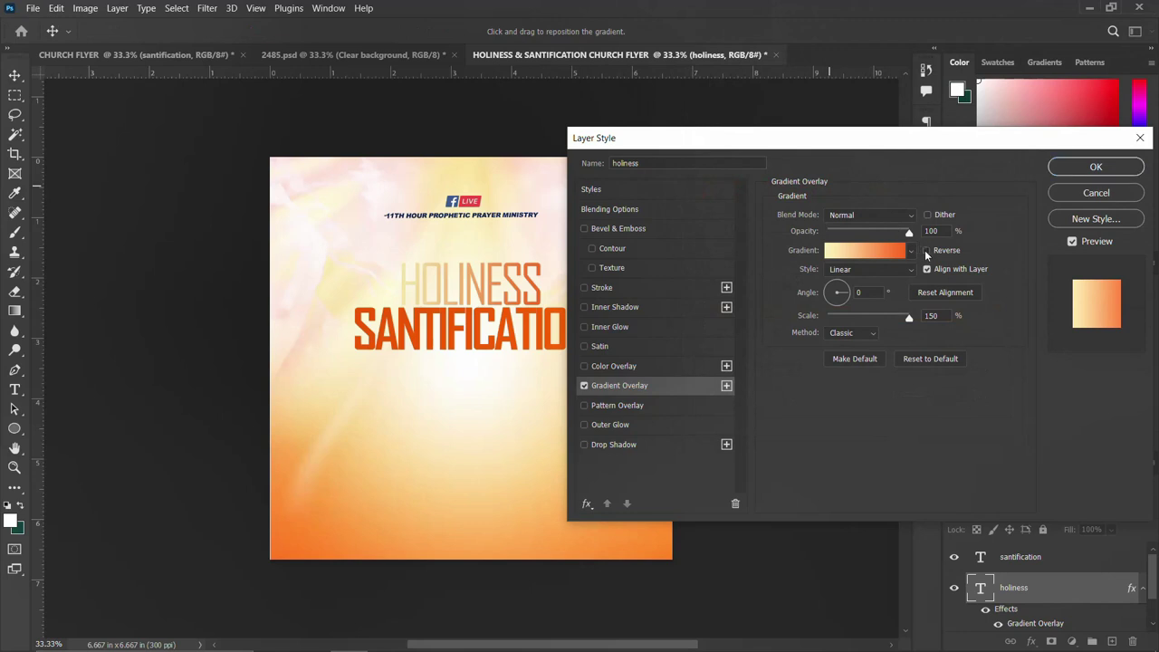
pyautogui.click(926, 250)
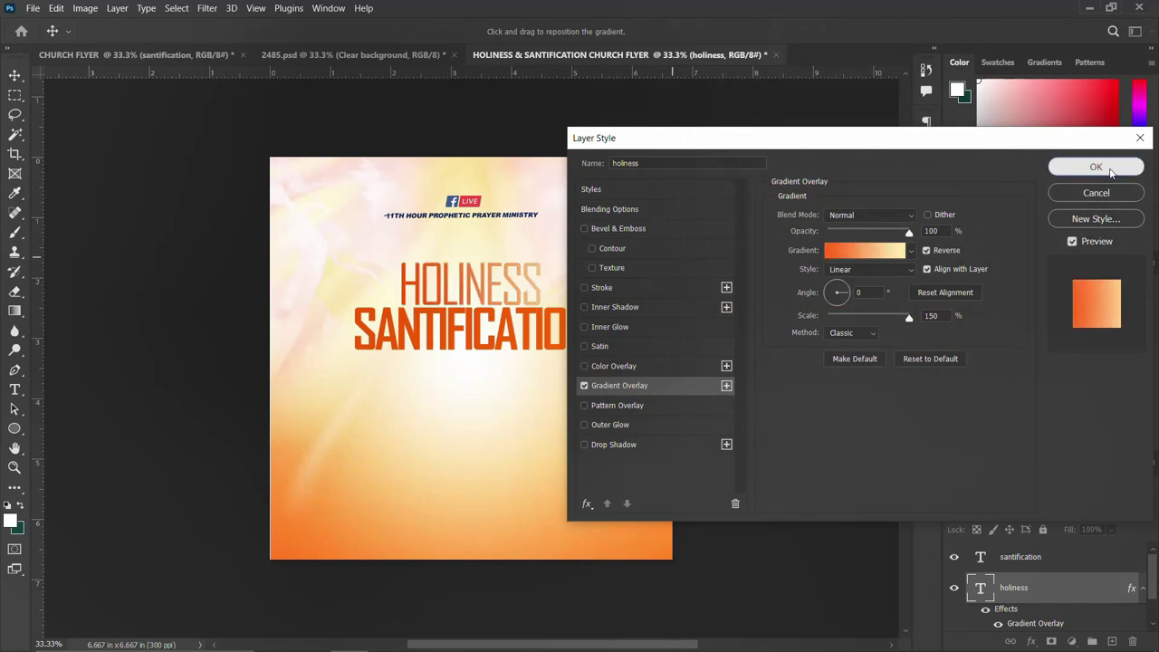
pyautogui.click(1096, 166)
pyautogui.click(1144, 590)
# Draw a small white circle and move its layer above SANTIFICATION.
pyautogui.rightClick(12, 433)
pyautogui.click(77, 452)
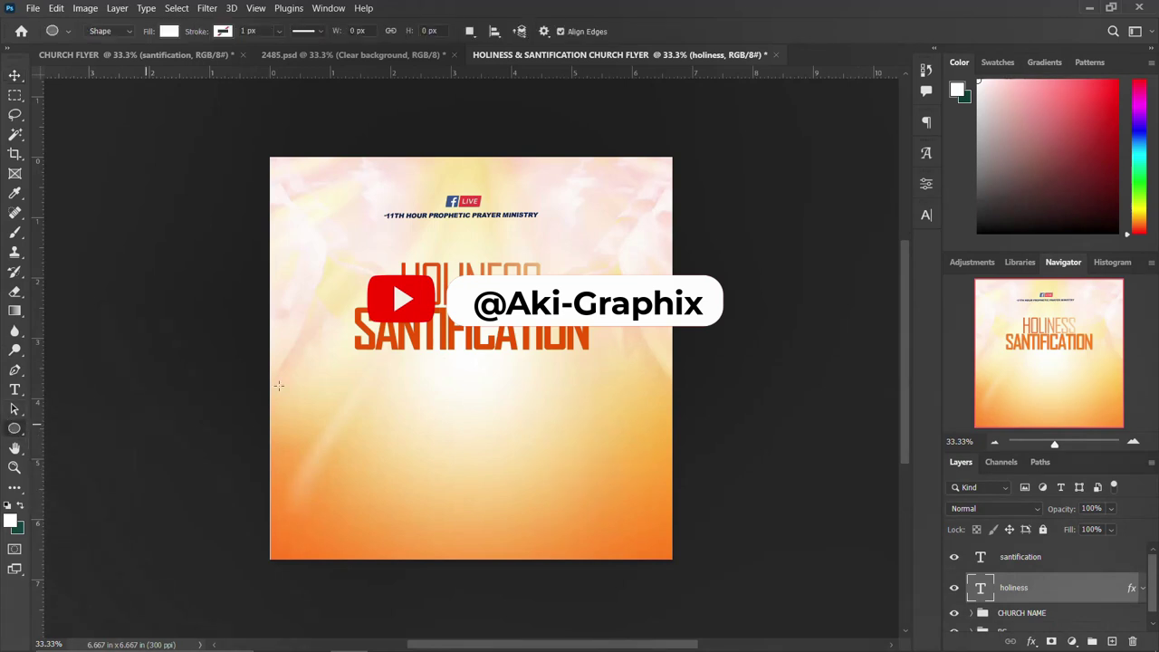
pyautogui.moveTo(454, 293); pyautogui.dragTo(501, 339)
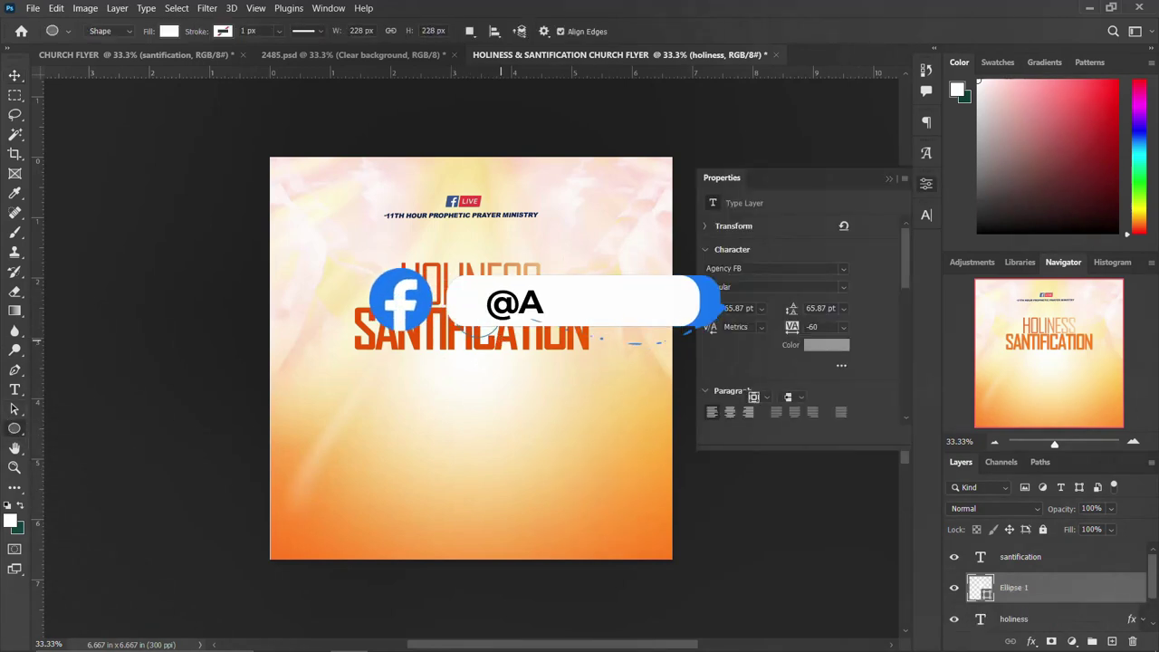
pyautogui.click(927, 184)
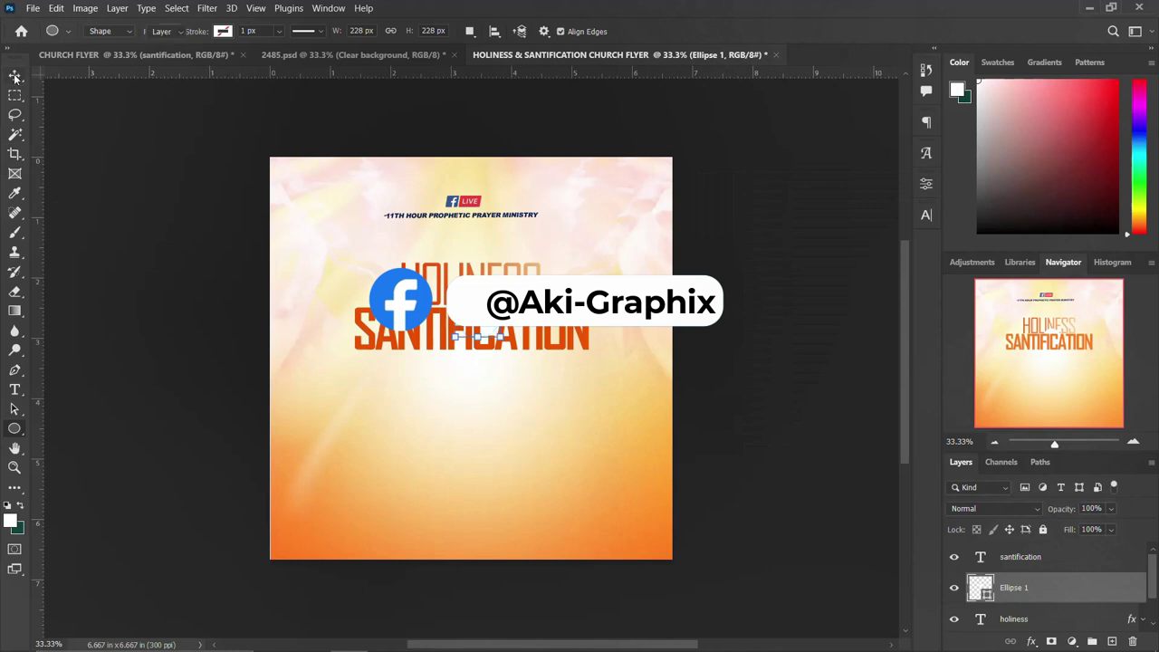
pyautogui.click(15, 77)
pyautogui.moveTo(1070, 588); pyautogui.dragTo(1027, 558)
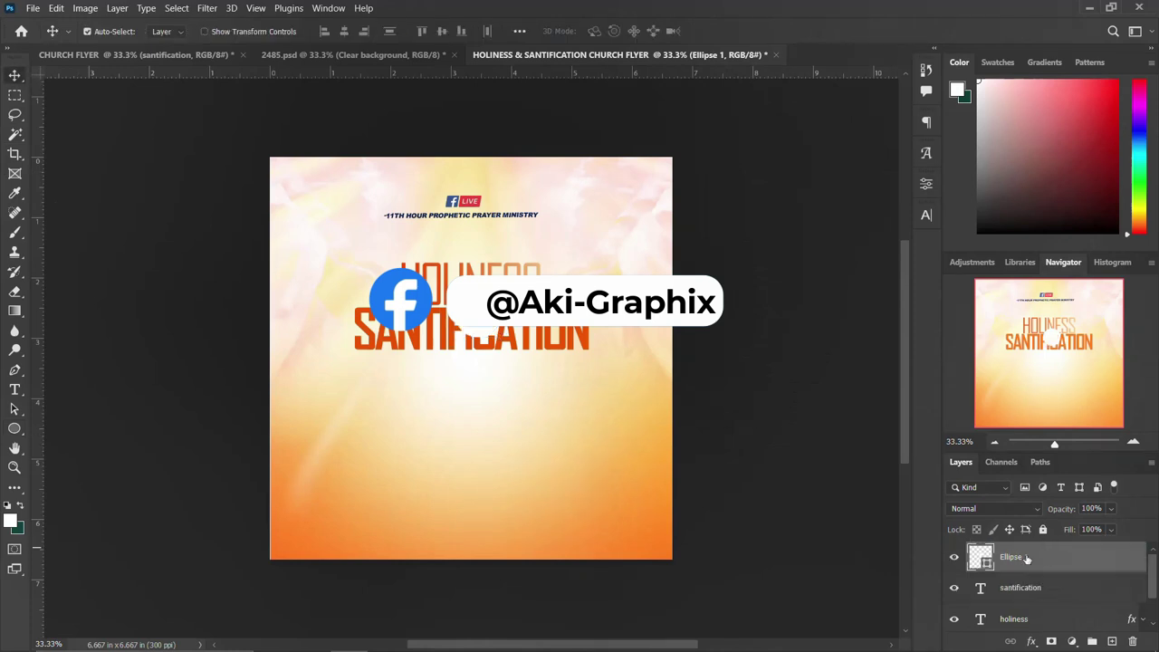
pyautogui.moveTo(471, 311); pyautogui.dragTo(471, 321)
# Add an & text layer in Coral Colour at 20 pt.
pyautogui.press('t')
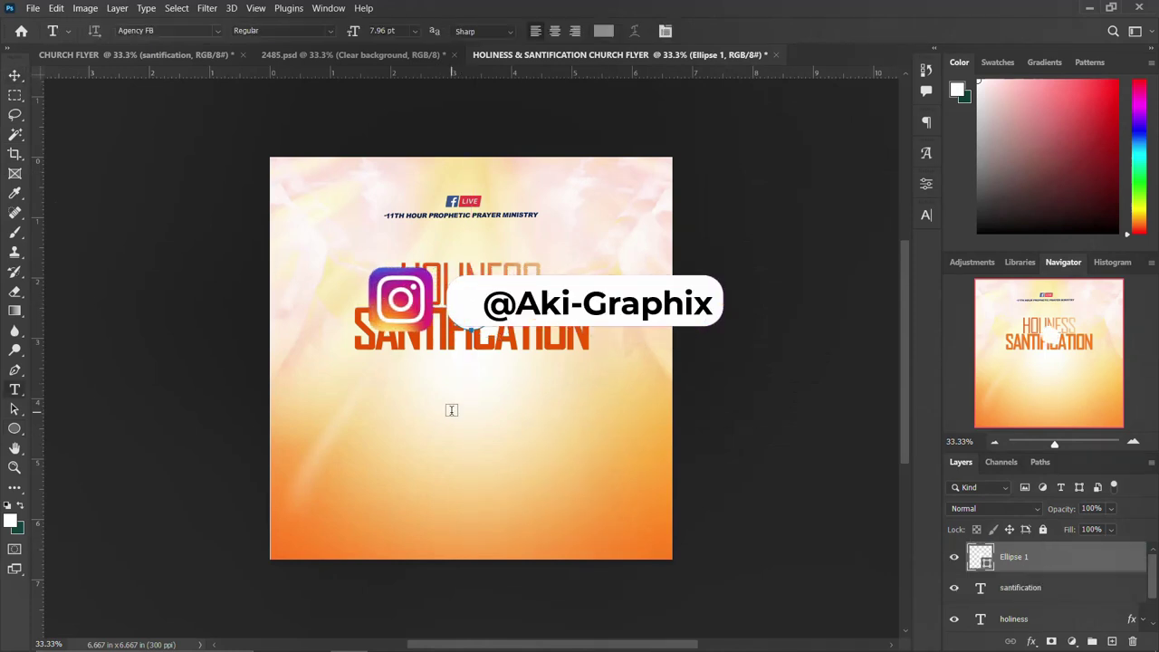
pyautogui.click(452, 410)
pyautogui.write('&')
pyautogui.hotkey('ctrl', 'Return')
pyautogui.click(925, 214)
pyautogui.click(836, 237)
pyautogui.click(815, 340)
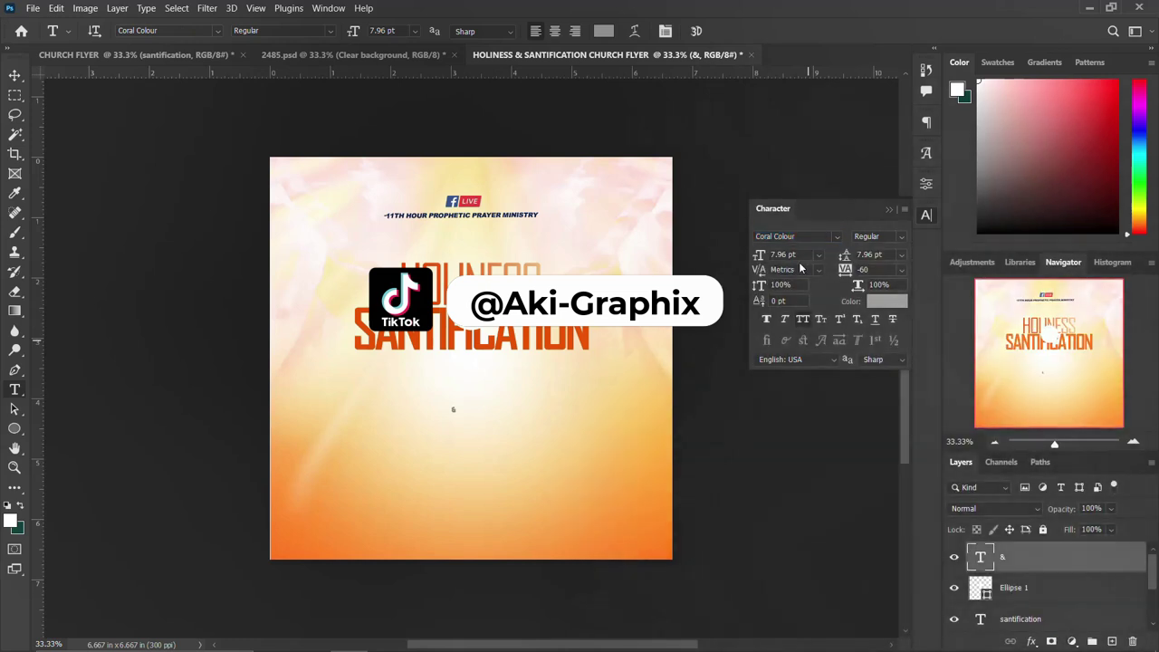
pyautogui.write('20')
pyautogui.press('Return')
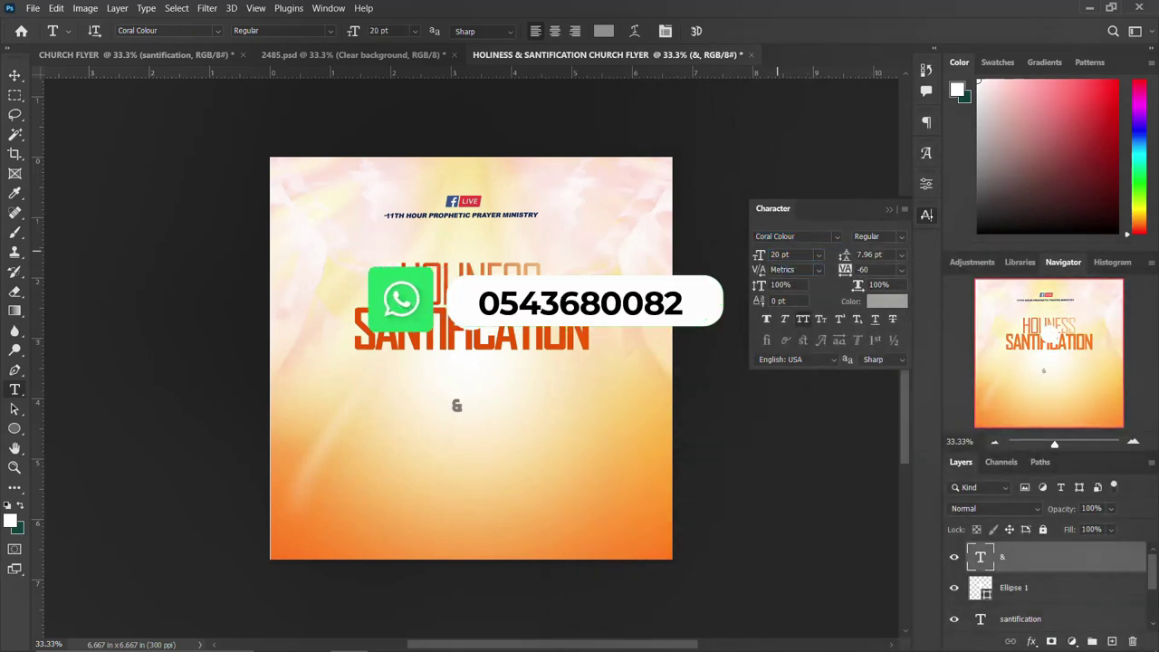
# Move the & up between the headline words and resize the white circle.
pyautogui.press('v')
pyautogui.moveTo(457, 406)
pyautogui.mouseDown()
pyautogui.moveTo(471, 271)
pyautogui.moveTo(487, 291)
pyautogui.mouseUp()
pyautogui.click(489, 288)
pyautogui.hotkey('ctrl', 't')
pyautogui.press('Return')
# Colour the & with the orange sampled from SANTIFICATION.
pyautogui.click(471, 306)
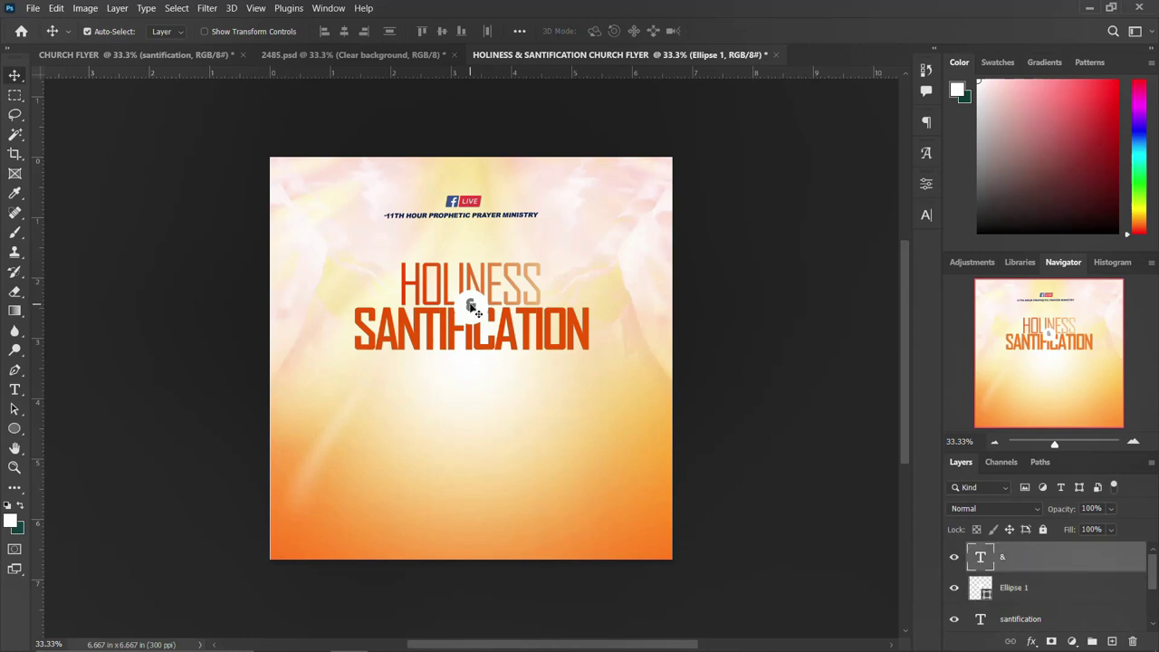
pyautogui.click(925, 218)
pyautogui.click(874, 306)
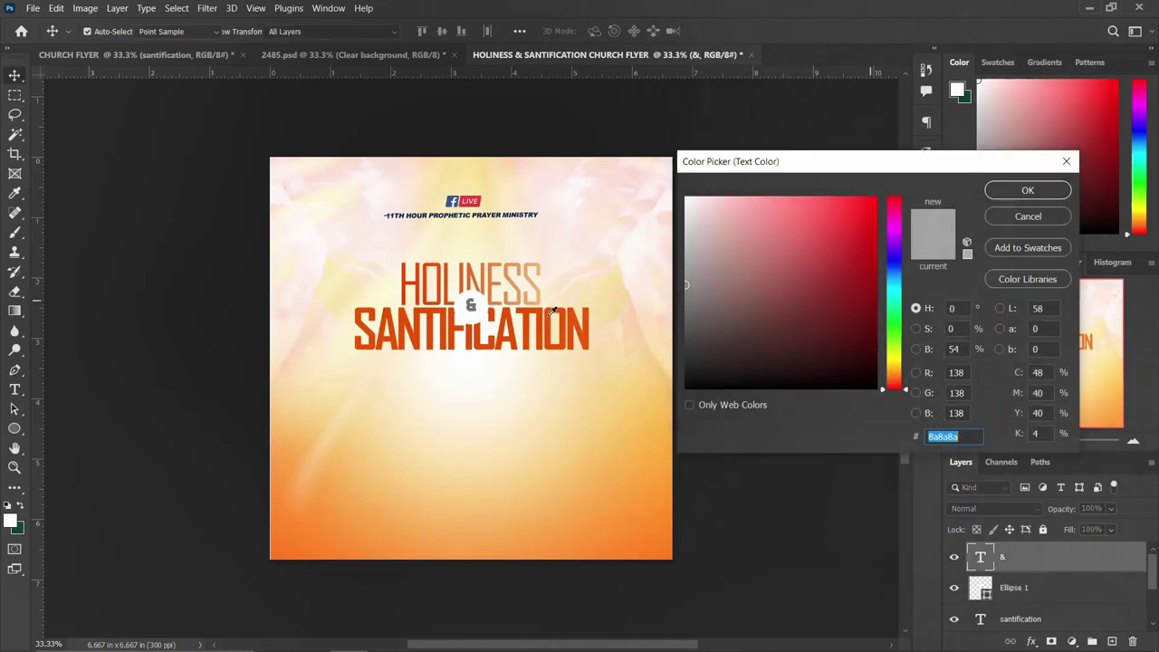
pyautogui.click(552, 316)
pyautogui.click(990, 189)
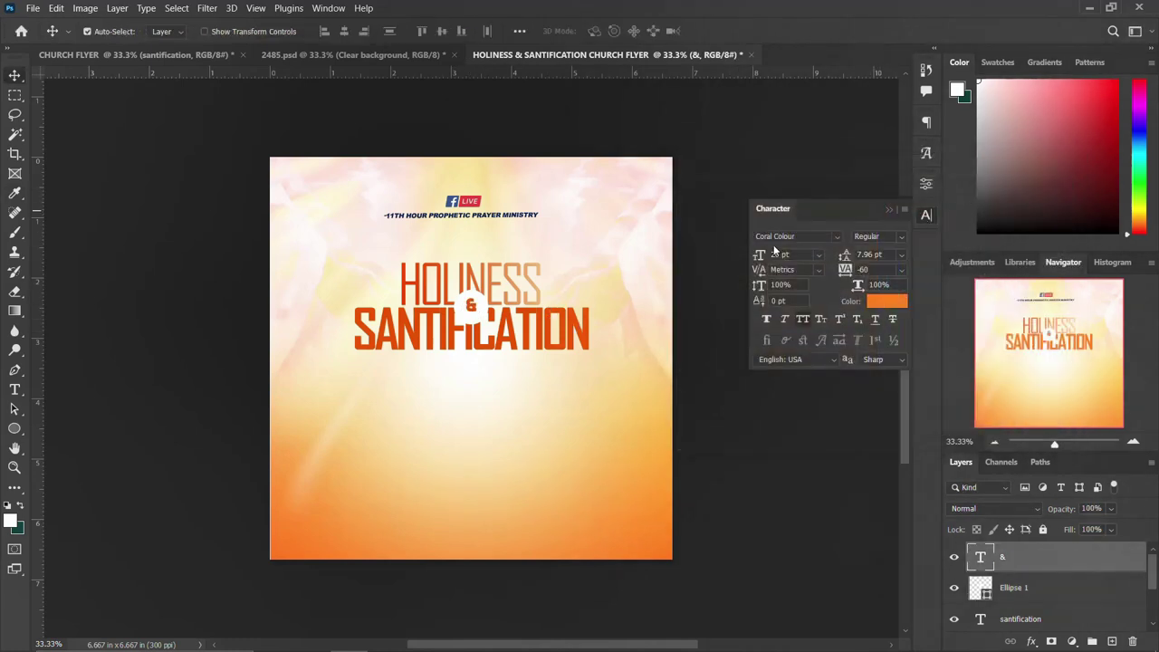
pyautogui.click(926, 215)
# Shrink the white circle to sit behind the & and clear the selection.
pyautogui.click(473, 317)
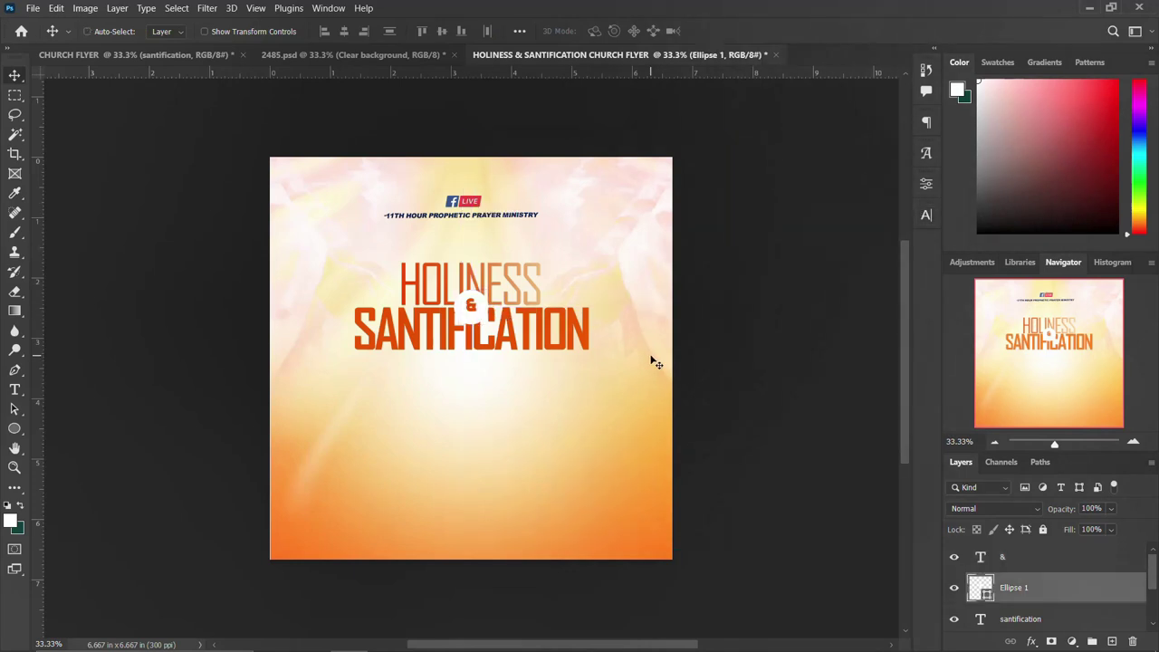
pyautogui.hotkey('ctrl', 't')
pyautogui.moveTo(496, 286); pyautogui.dragTo(487, 299)
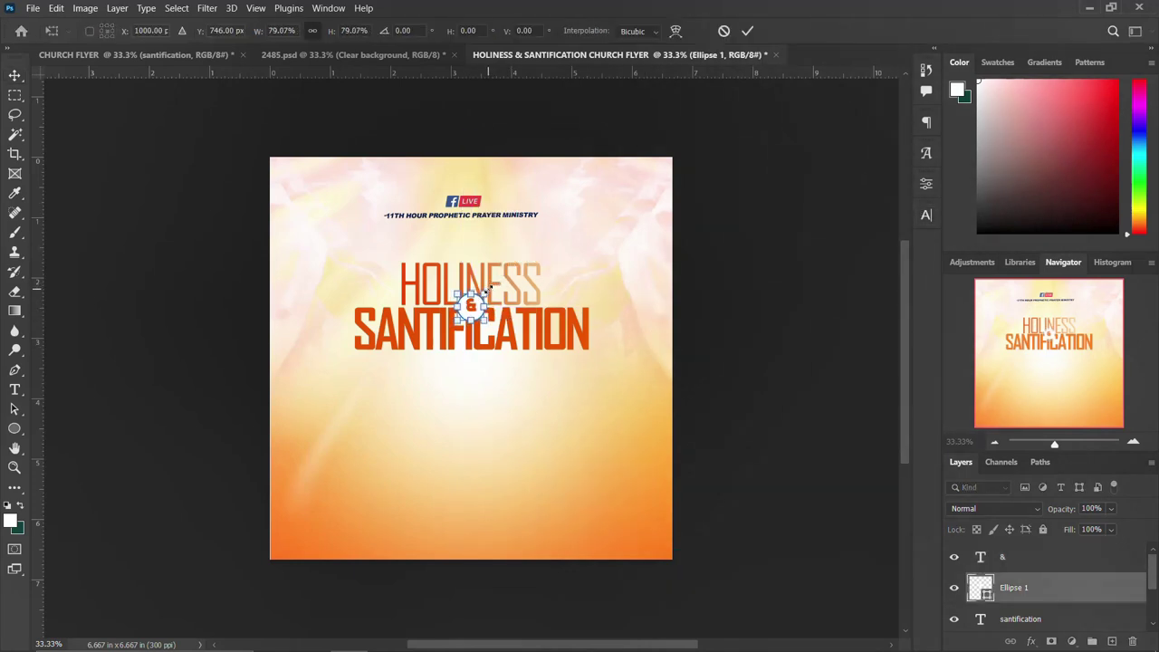
pyautogui.press('Return')
pyautogui.click(1027, 557)
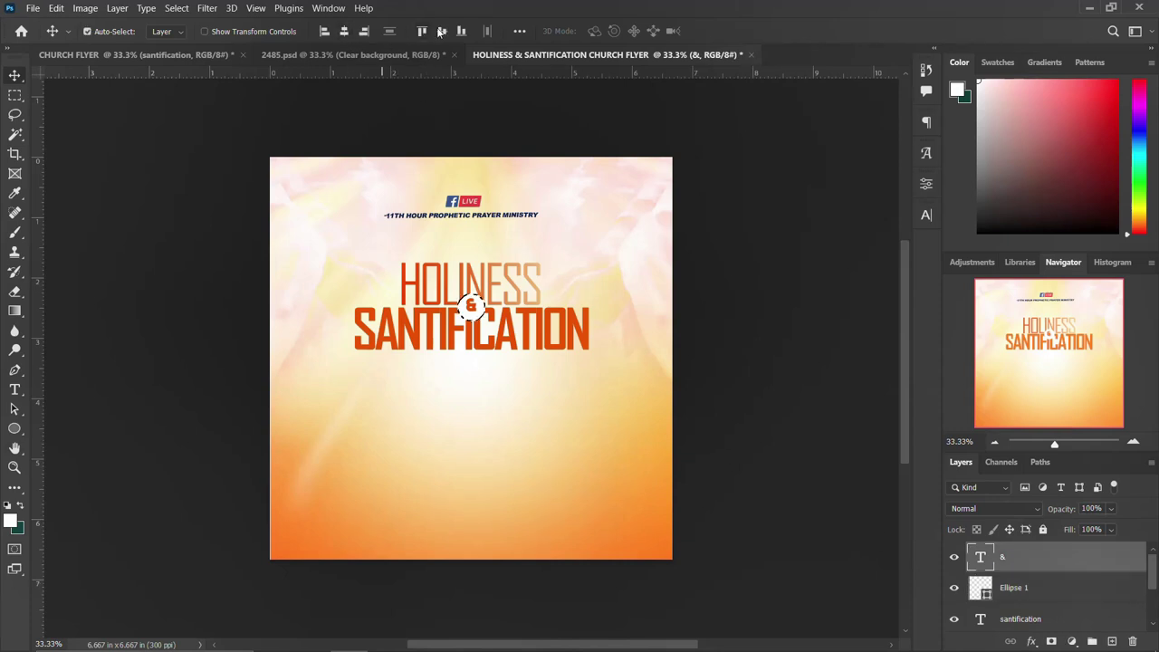
pyautogui.hotkey('ctrl', 'd')
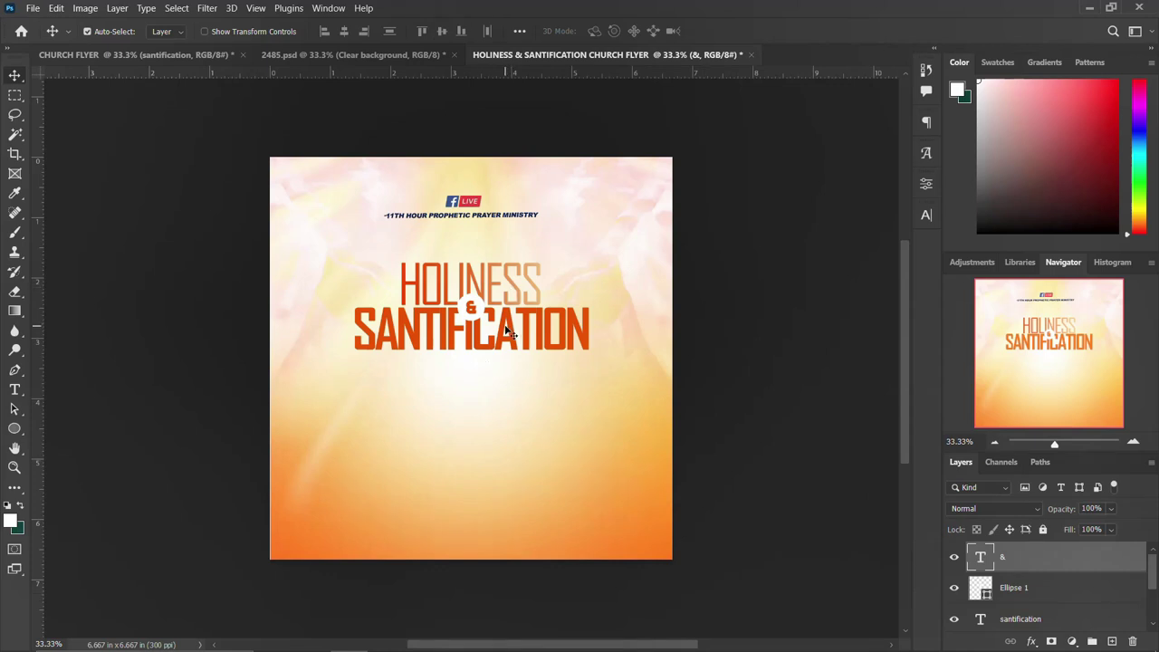
# Duplicate the SANTIFICATION text below itself and retype the copy as CONFRENCES 2024.
pyautogui.moveTo(510, 333); pyautogui.dragTo(505, 376)
pyautogui.press('t')
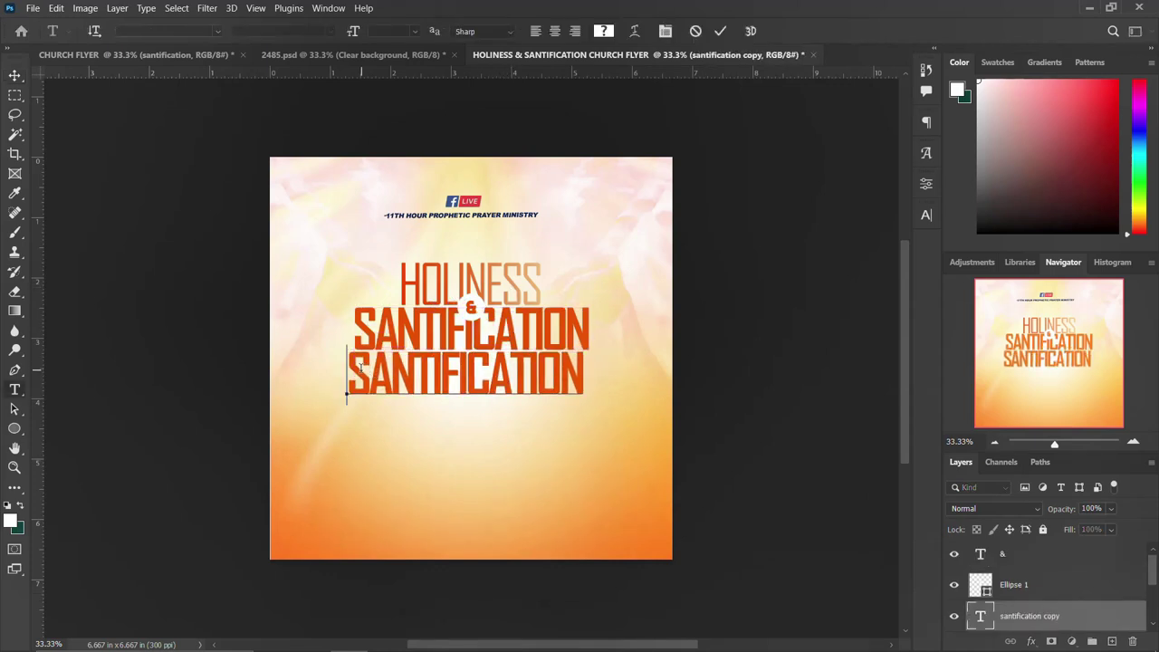
pyautogui.moveTo(360, 367); pyautogui.dragTo(724, 367)
pyautogui.hotkey('ctrl', 'a')
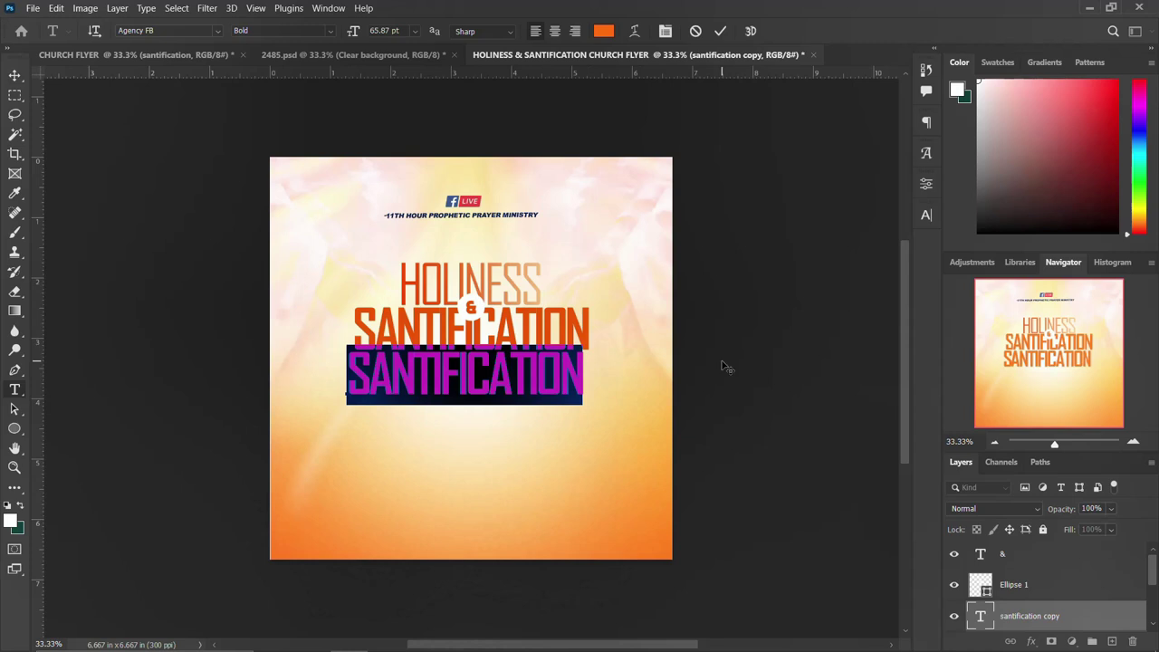
pyautogui.write('CONFRENCES')
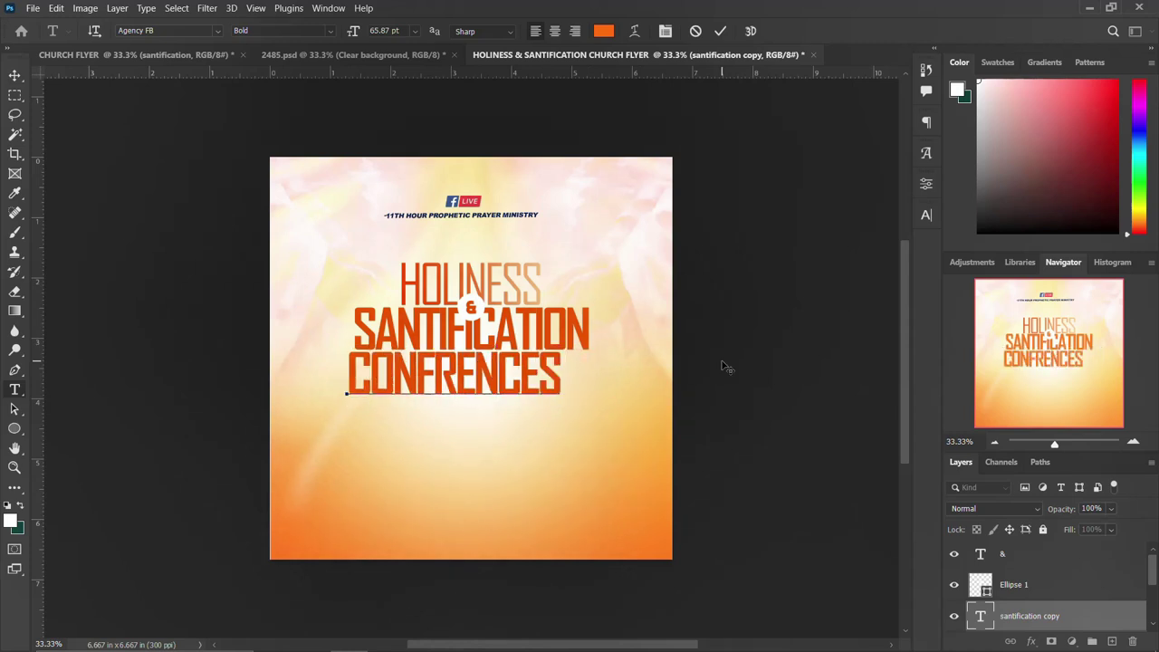
pyautogui.write(' 2024')
pyautogui.hotkey('ctrl', 'Return')
pyautogui.press('v')
# Set the CONFRENCES 2024 line to the Stretch Pro font at 10 pt.
pyautogui.click(926, 215)
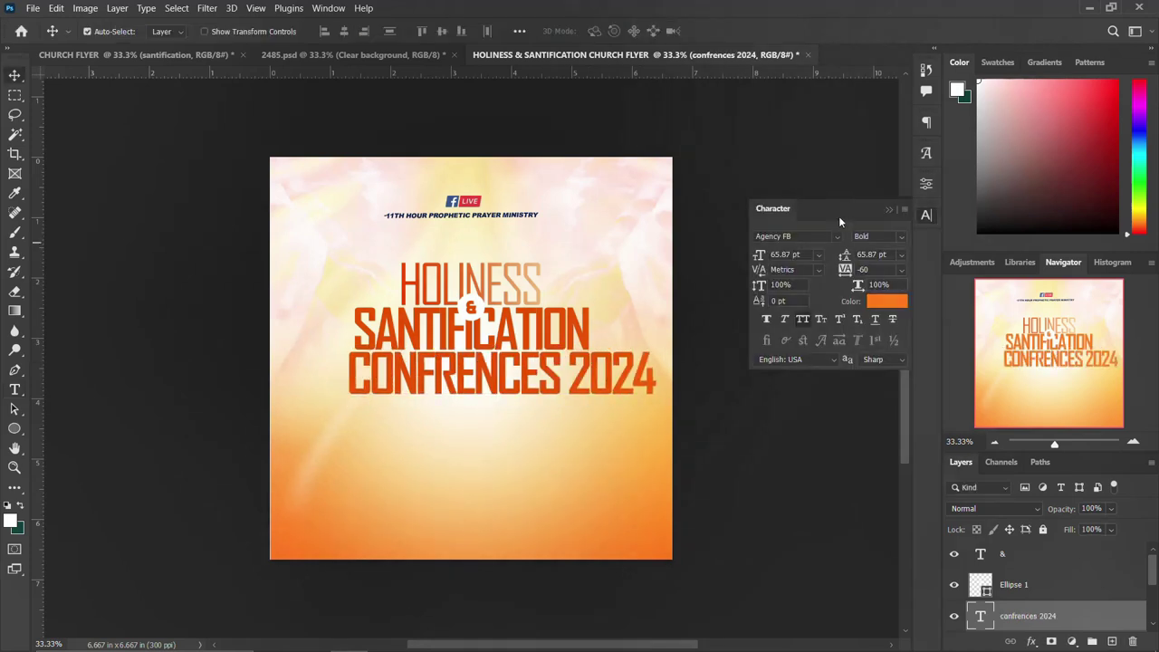
pyautogui.click(835, 237)
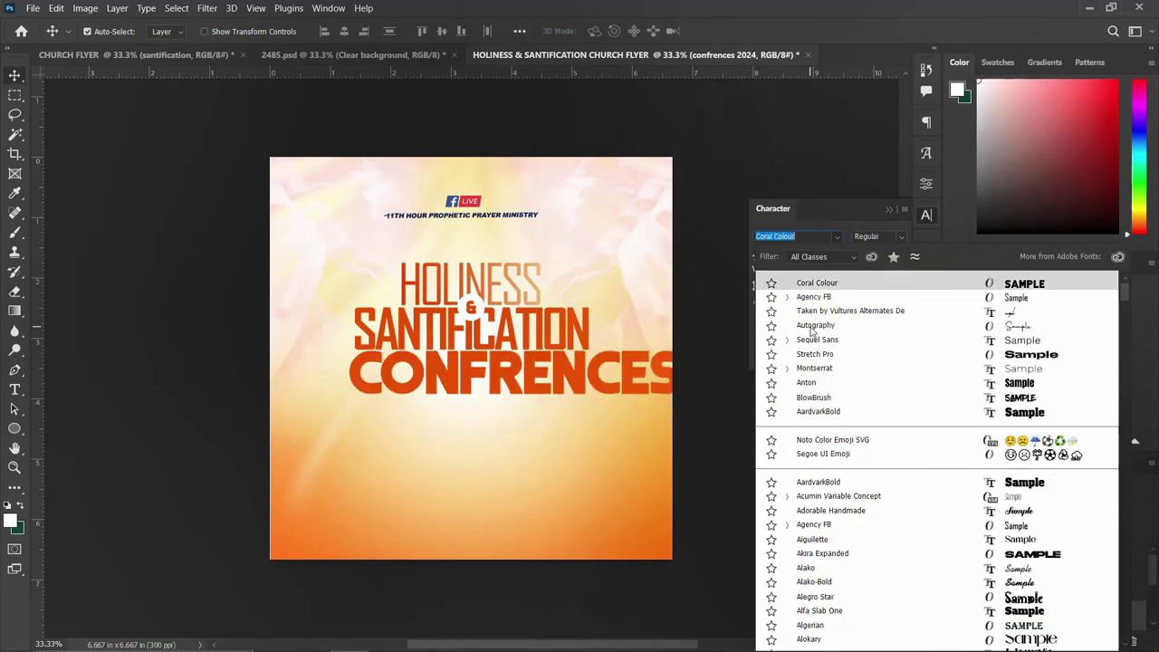
pyautogui.press('Down')
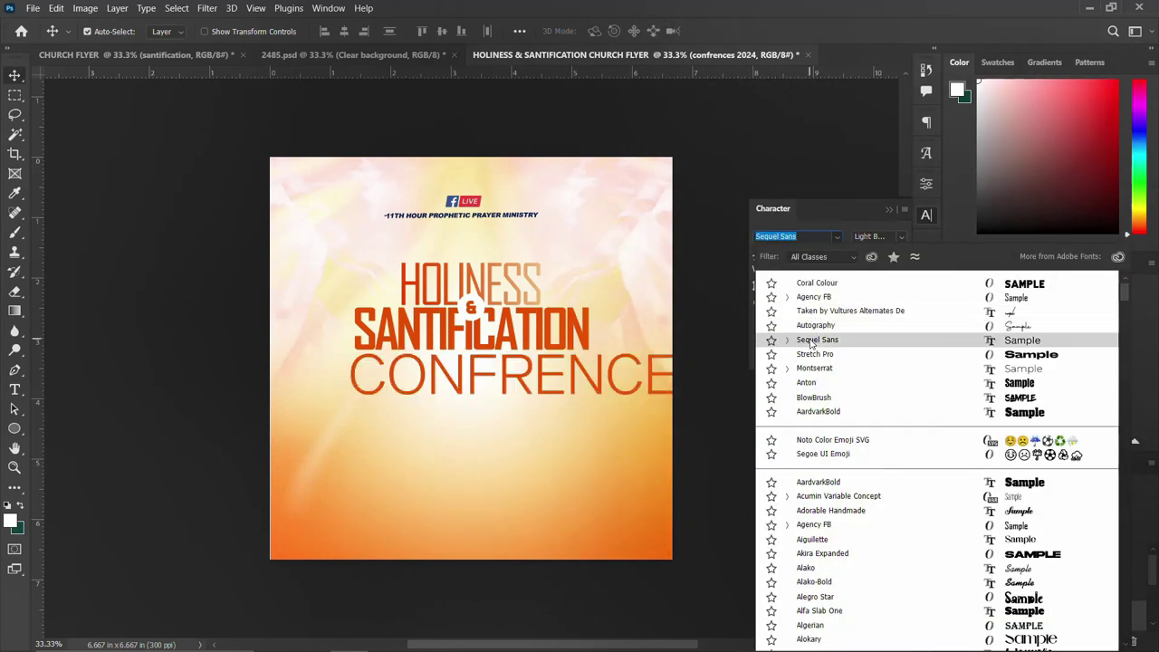
pyautogui.press('Down')
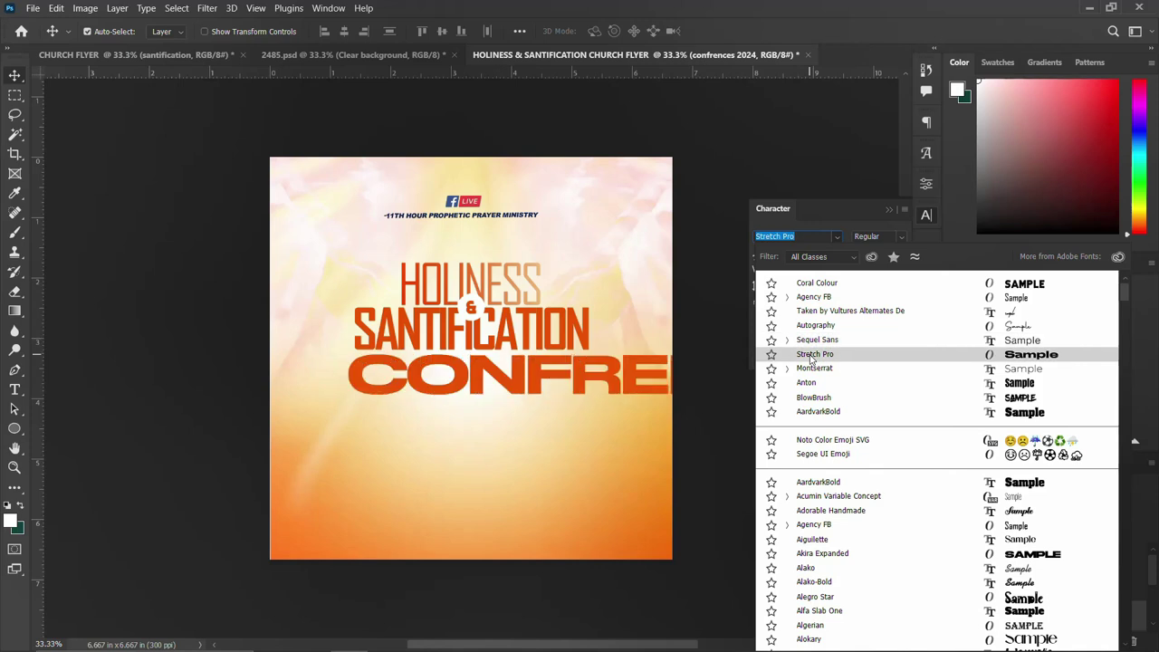
pyautogui.click(811, 355)
pyautogui.click(781, 256)
pyautogui.write('10')
pyautogui.press('Return')
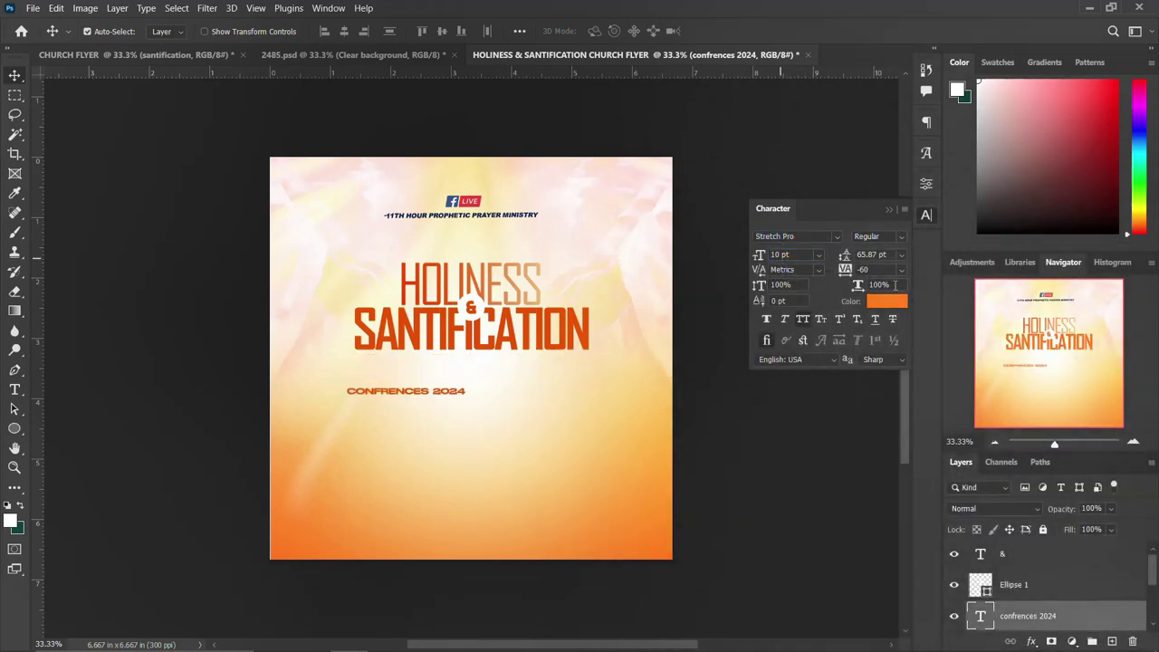
# Colour the CONFRENCES 2024 text dark green 013600.
pyautogui.click(887, 301)
pyautogui.click(893, 326)
pyautogui.click(872, 345)
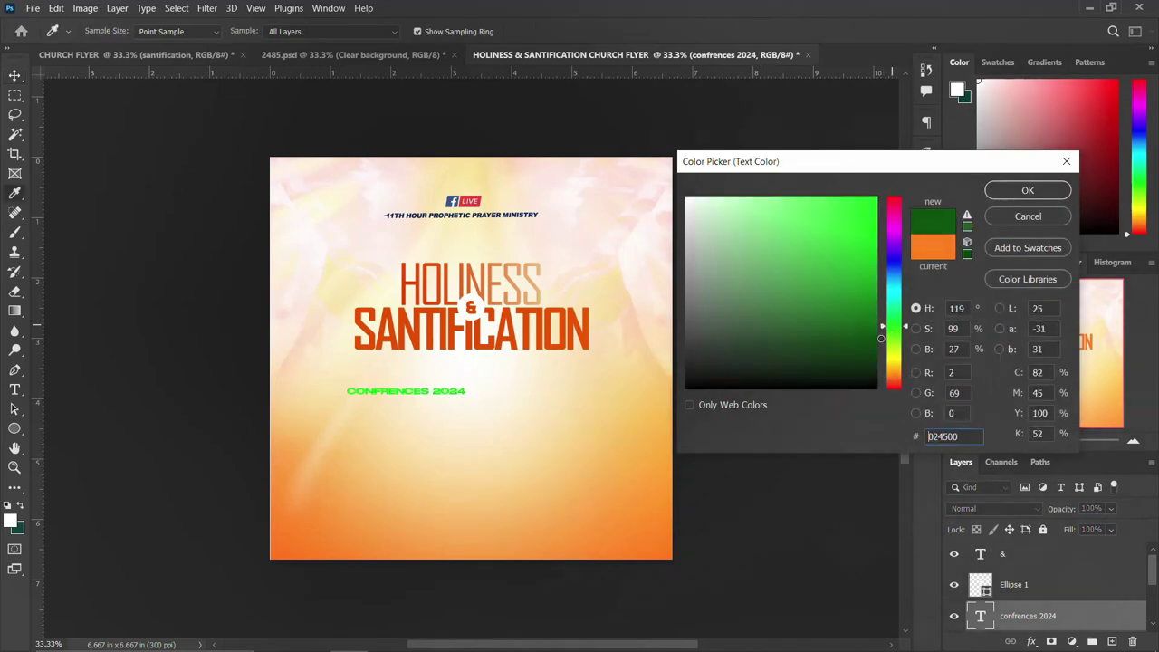
pyautogui.moveTo(855, 356); pyautogui.dragTo(878, 347)
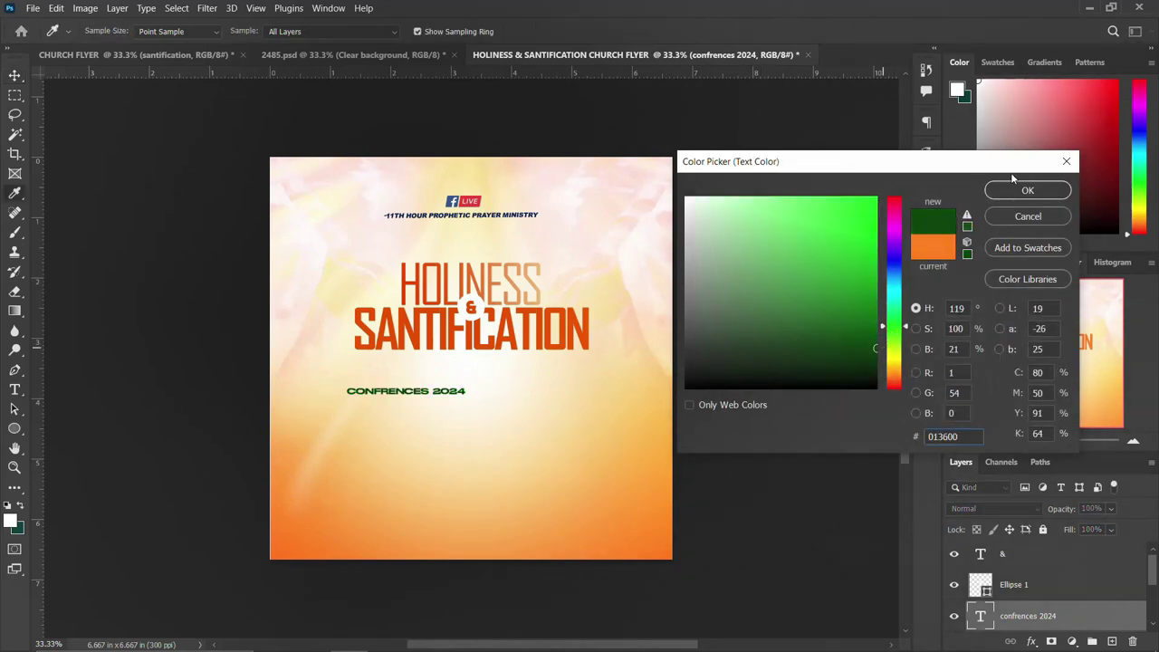
pyautogui.click(1027, 190)
# Move the line under SANTIFICATION, make it 15 pt, and centre it horizontally on the canvas.
pyautogui.press('v')
pyautogui.moveTo(406, 392); pyautogui.dragTo(475, 361)
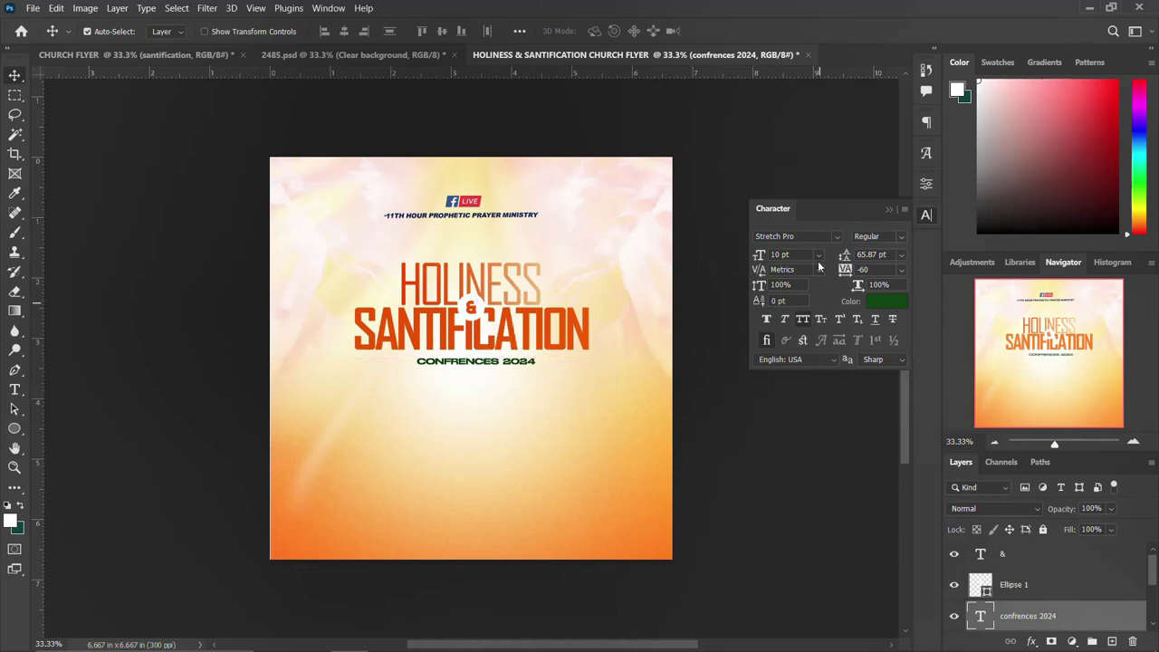
pyautogui.write('15')
pyautogui.press('Return')
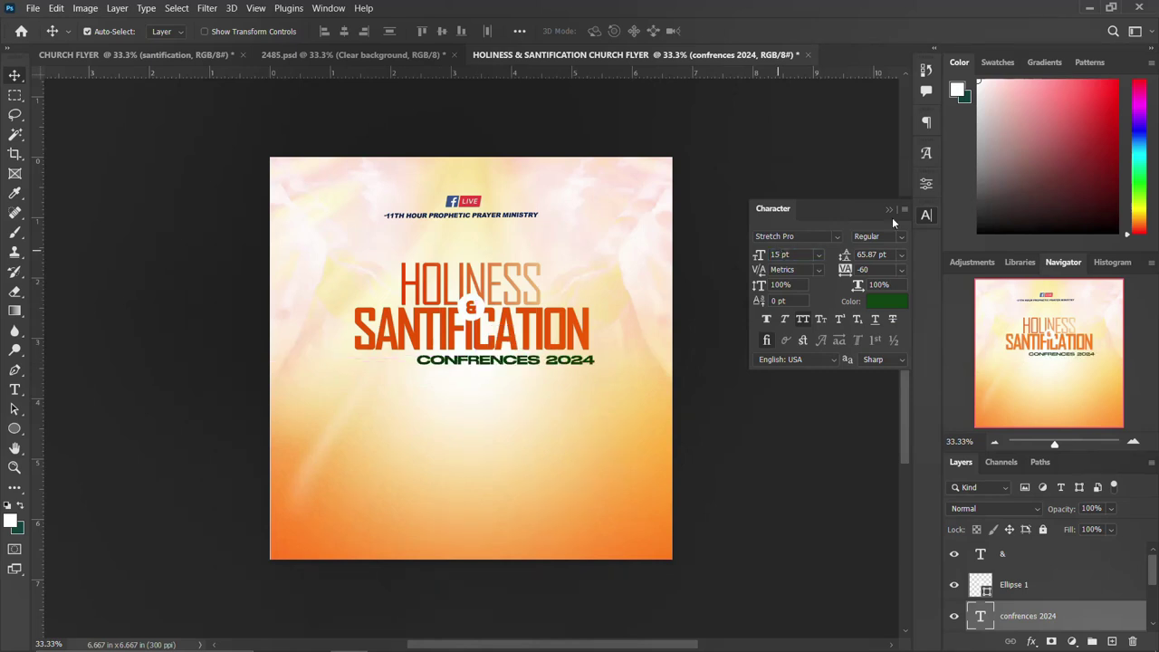
pyautogui.click(890, 209)
pyautogui.click(345, 31)
pyautogui.hotkey('ctrl', 'd')
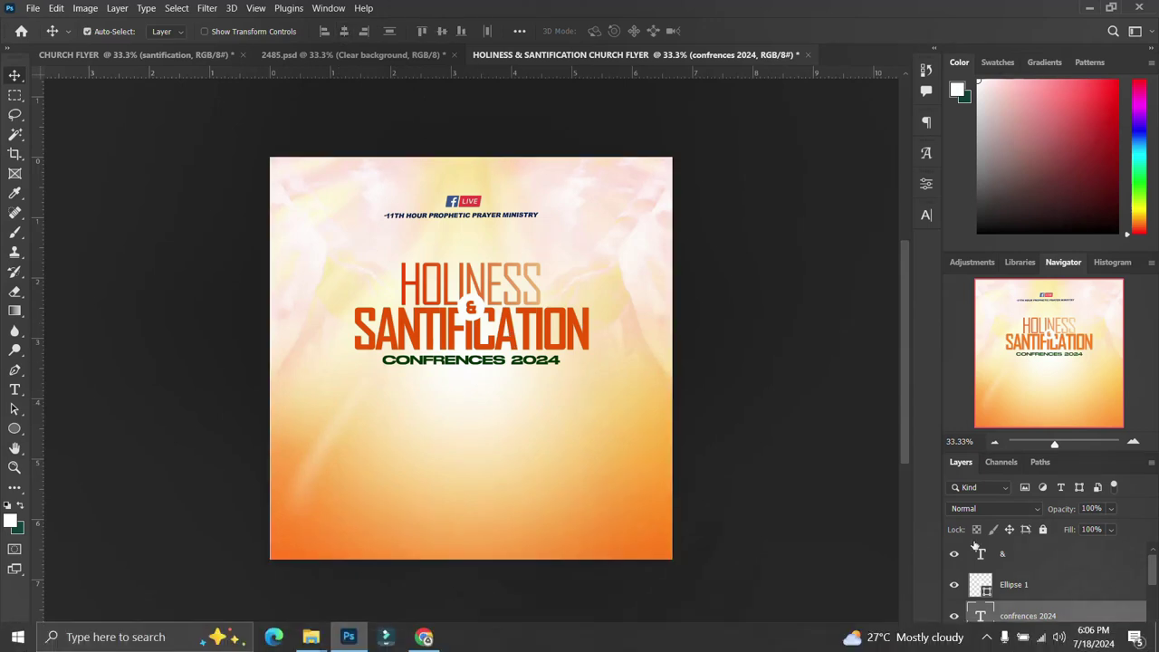
# Group the headline layers from holiness up to & into a group named THEME.
pyautogui.scroll(-3, 1029, 563)
pyautogui.click(1026, 591)
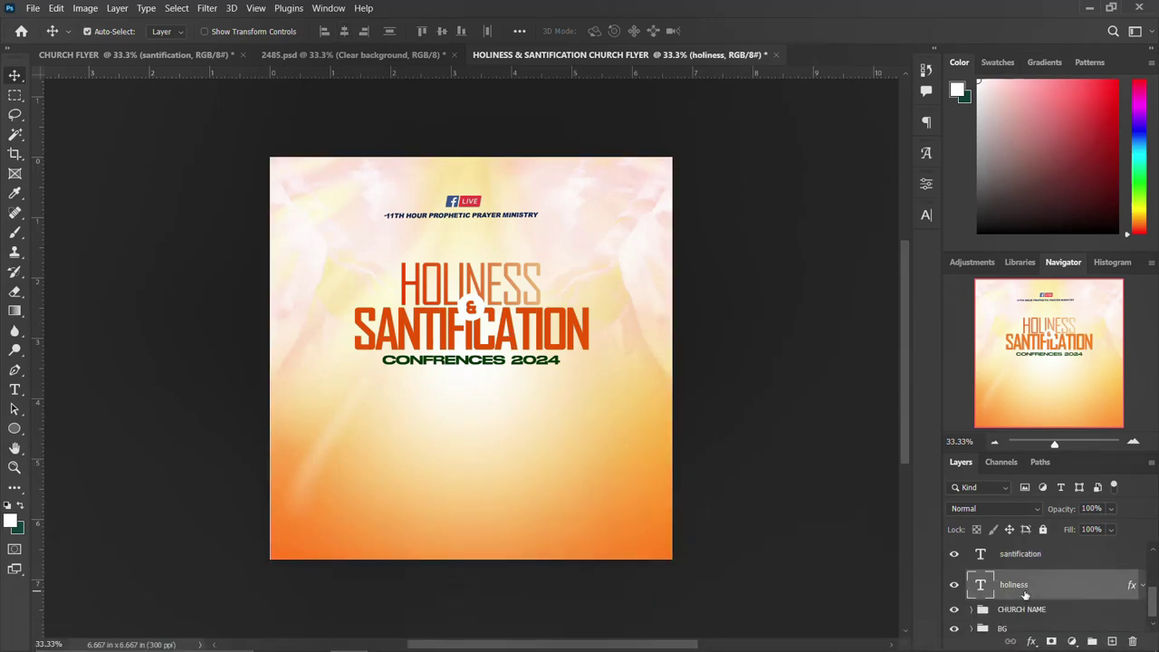
pyautogui.scroll(2, 1026, 571)
pyautogui.keyDown('shift'); pyautogui.click(1027, 566); pyautogui.keyUp('shift')
pyautogui.hotkey('ctrl', 'g')
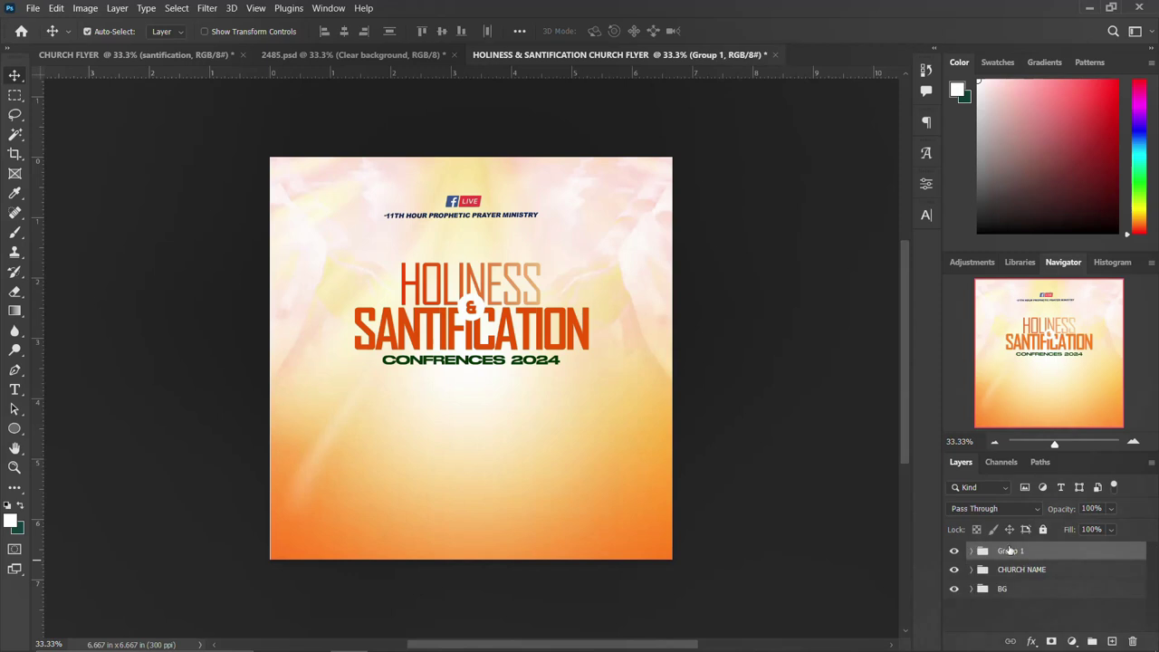
pyautogui.doubleClick(1010, 551)
pyautogui.write('THEME')
pyautogui.press('Return')
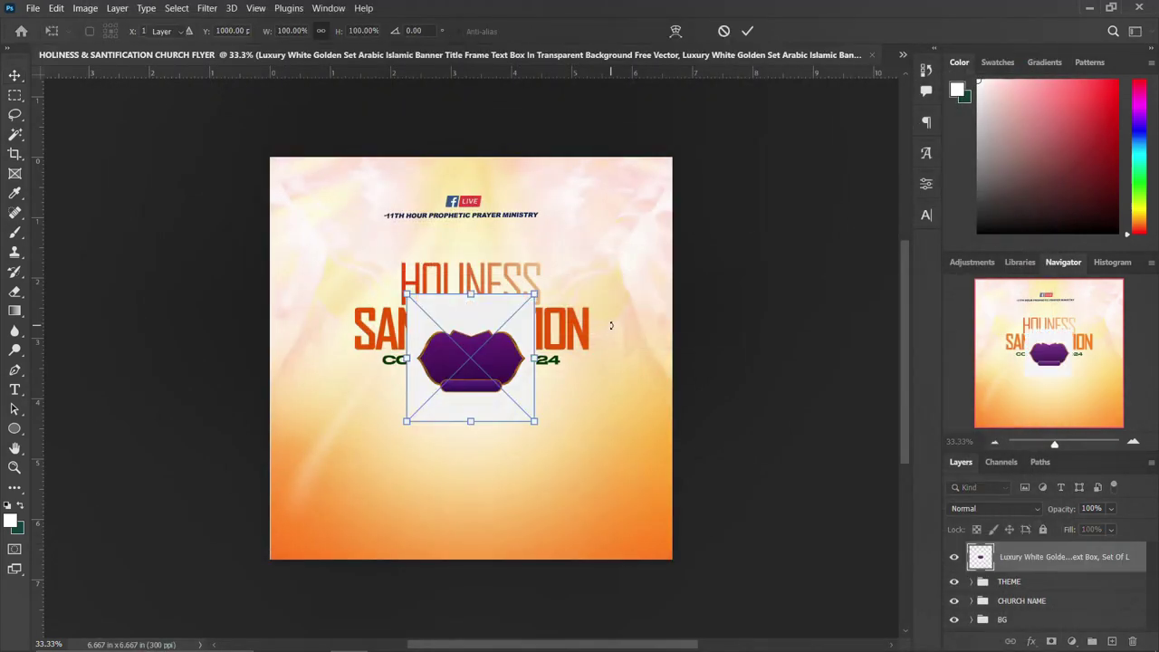
# Commit the placed banner, move it below the headline, and rasterize its layer.
pyautogui.press('Return')
pyautogui.moveTo(483, 319); pyautogui.dragTo(481, 367)
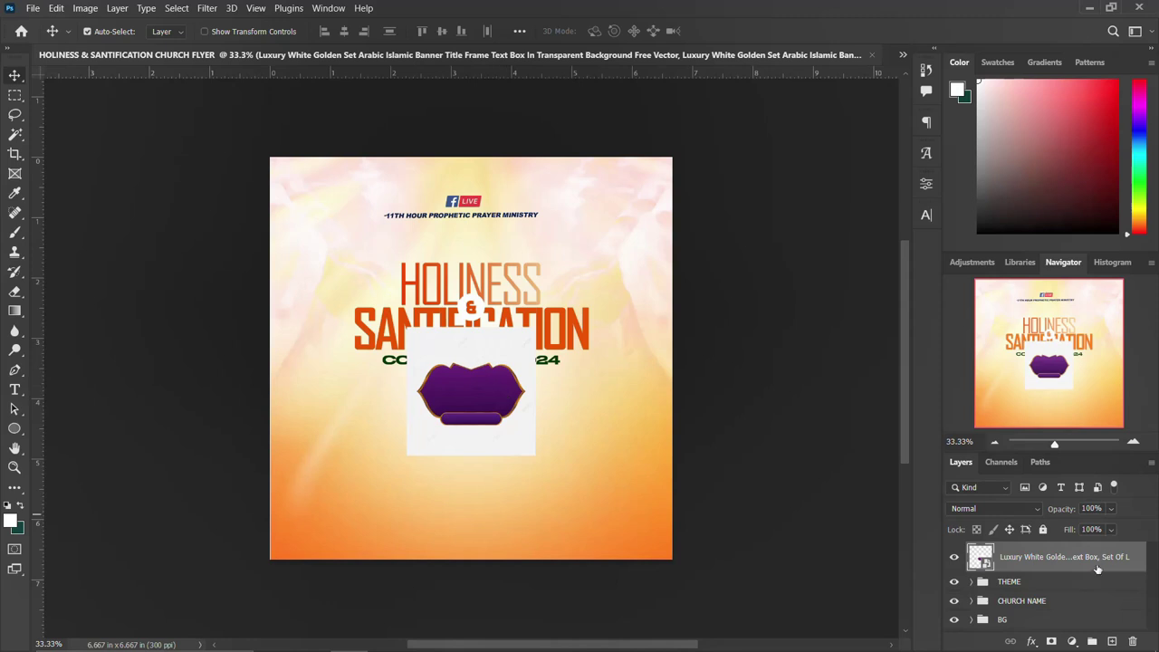
pyautogui.rightClick(1097, 568)
pyautogui.click(943, 317)
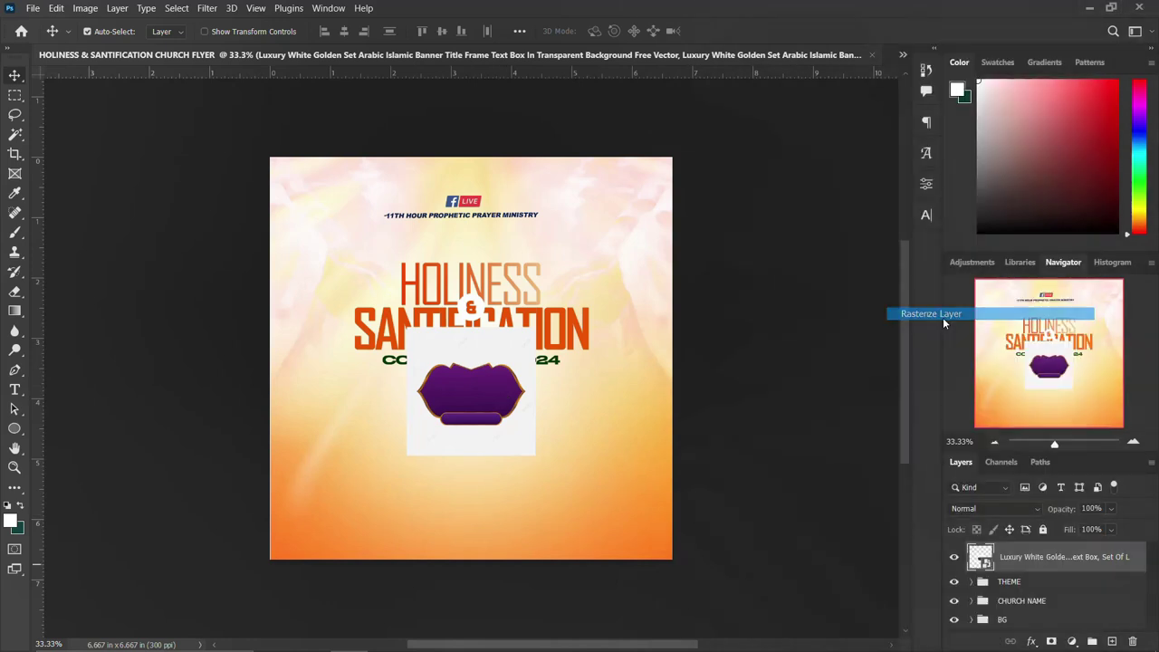
# Cut the purple frame out with Select Subject and merge the white box into Layer 2.
pyautogui.click(14, 135)
pyautogui.click(619, 33)
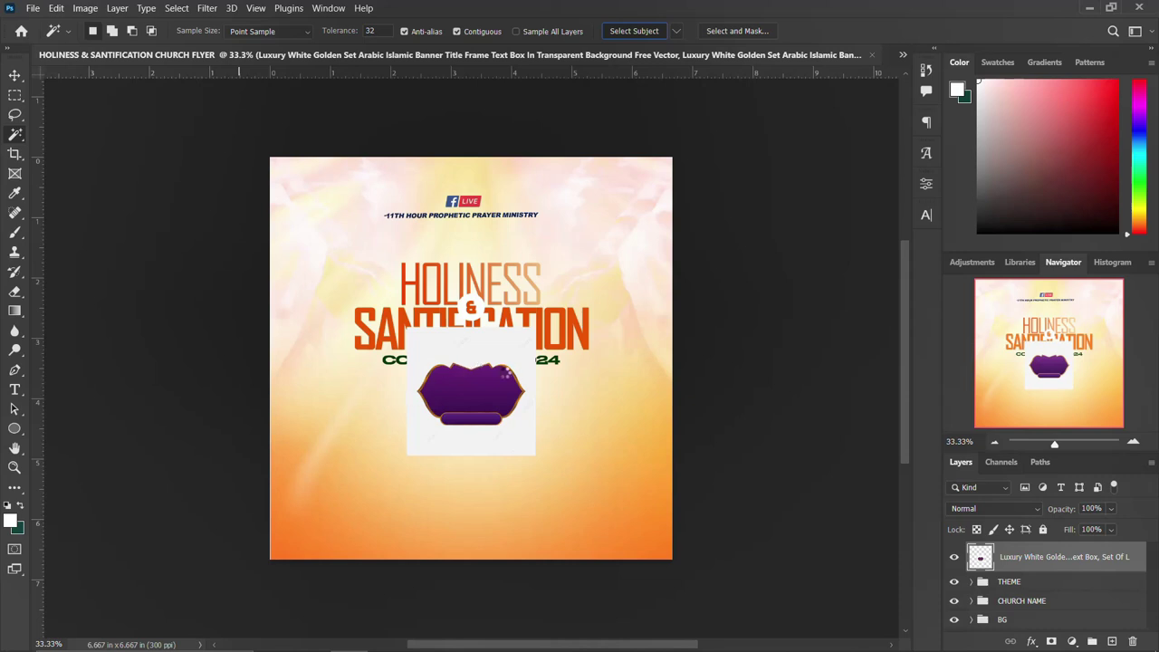
pyautogui.click(497, 373)
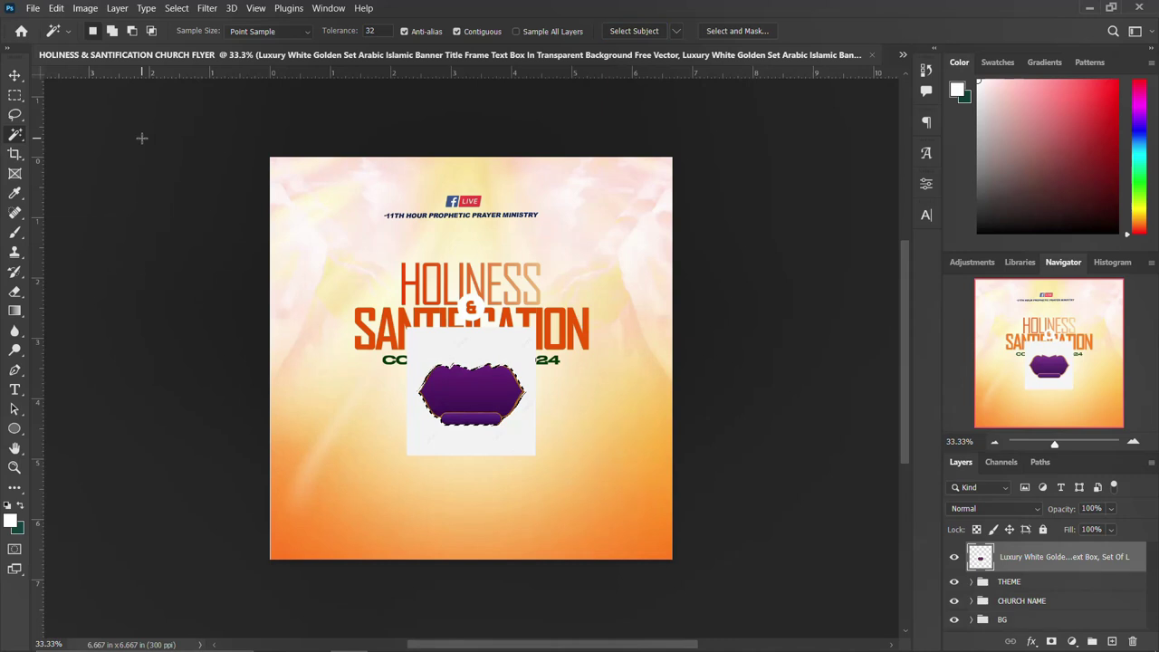
pyautogui.hotkey('ctrl', 'j')
pyautogui.hotkey('ctrl', 'd')
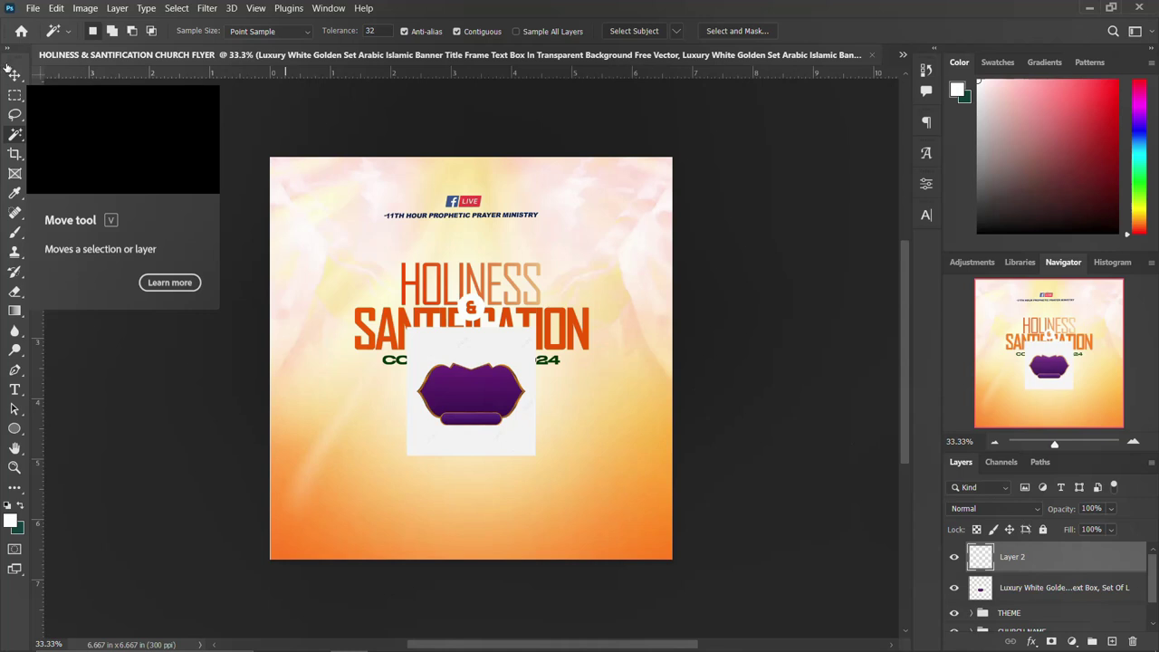
pyautogui.click(14, 73)
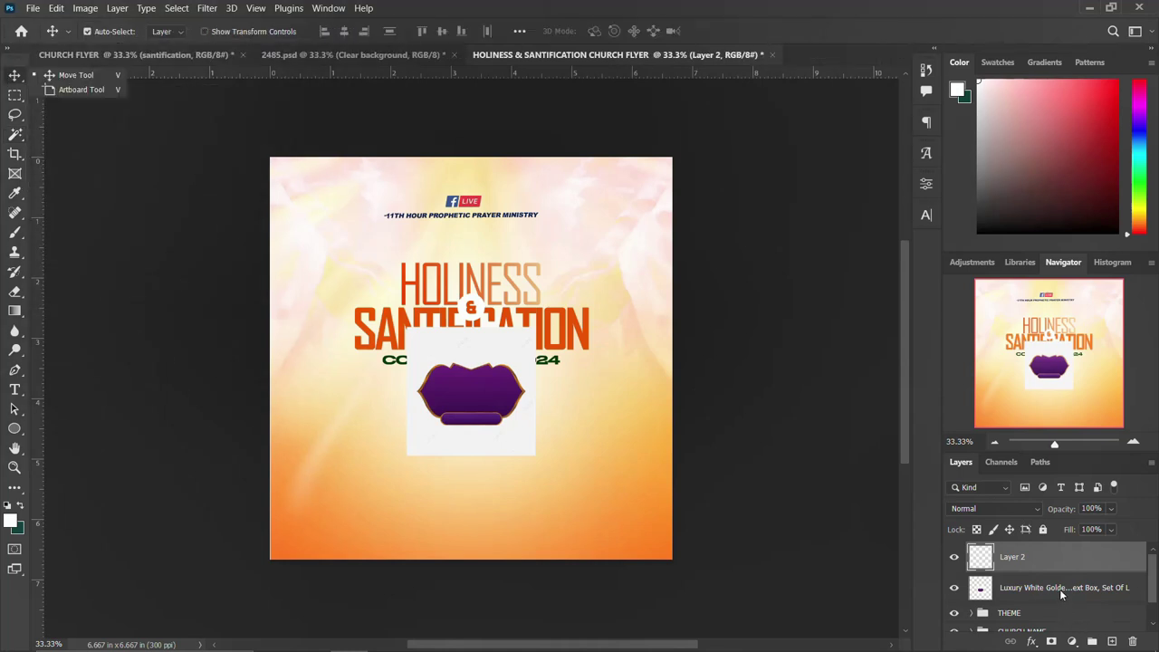
pyautogui.hotkey('ctrl', 'e')
pyautogui.click(1013, 586)
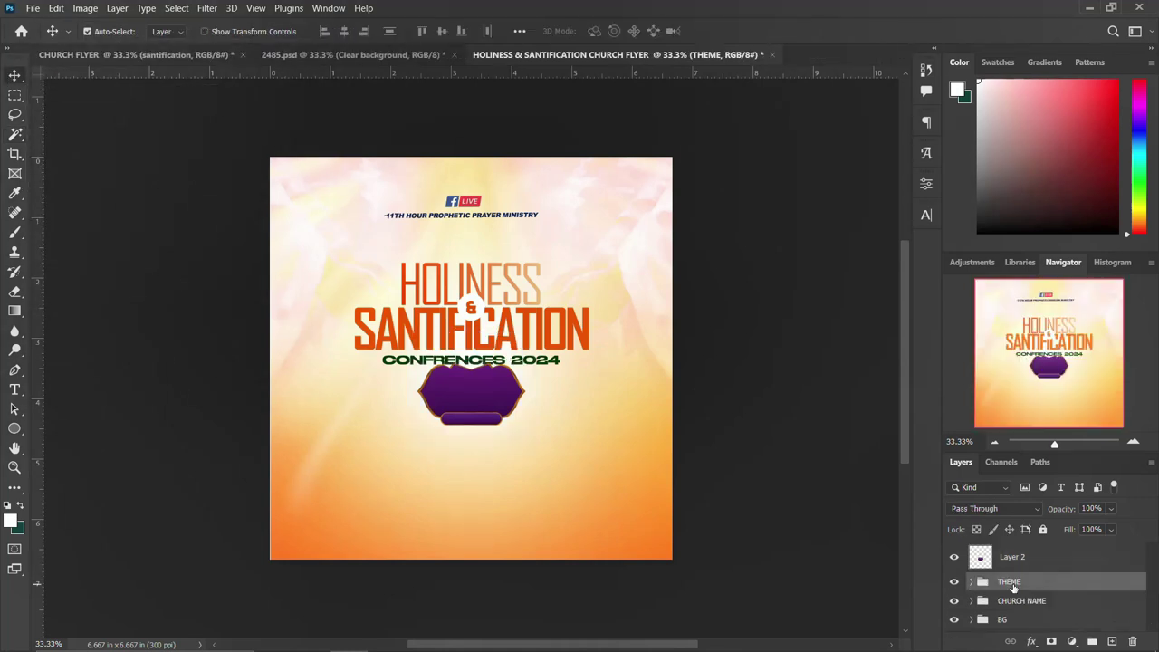
pyautogui.click(1015, 559)
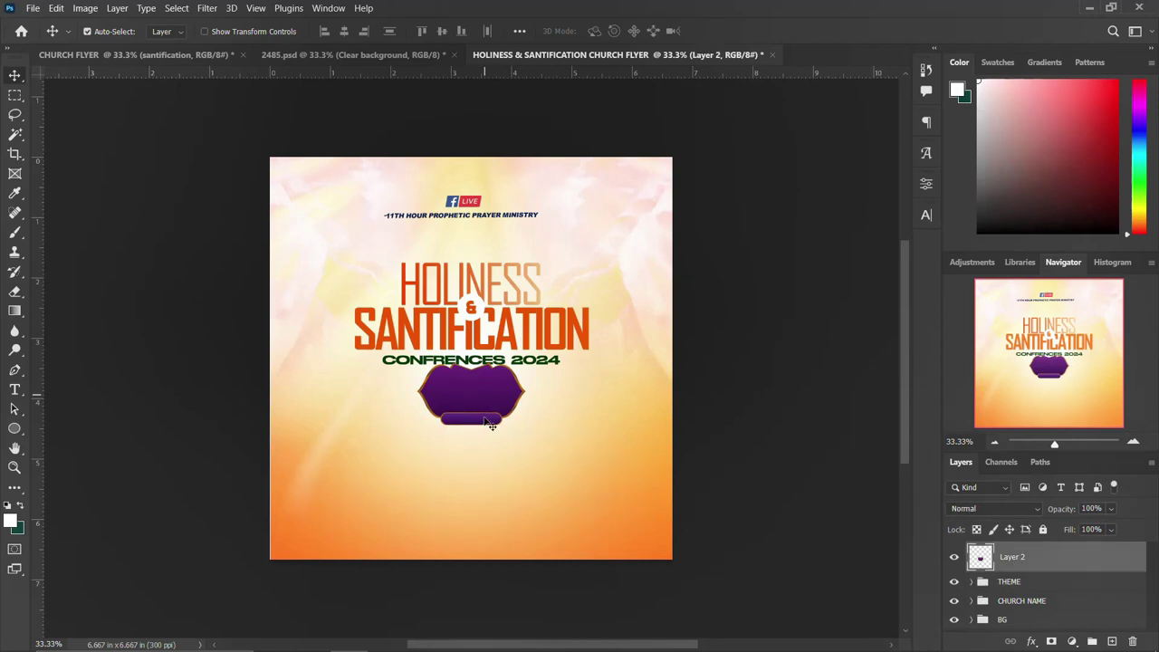
# Enlarge the purple frame to about double size and set it below CONFRENCES 2024.
pyautogui.moveTo(486, 423); pyautogui.dragTo(486, 445)
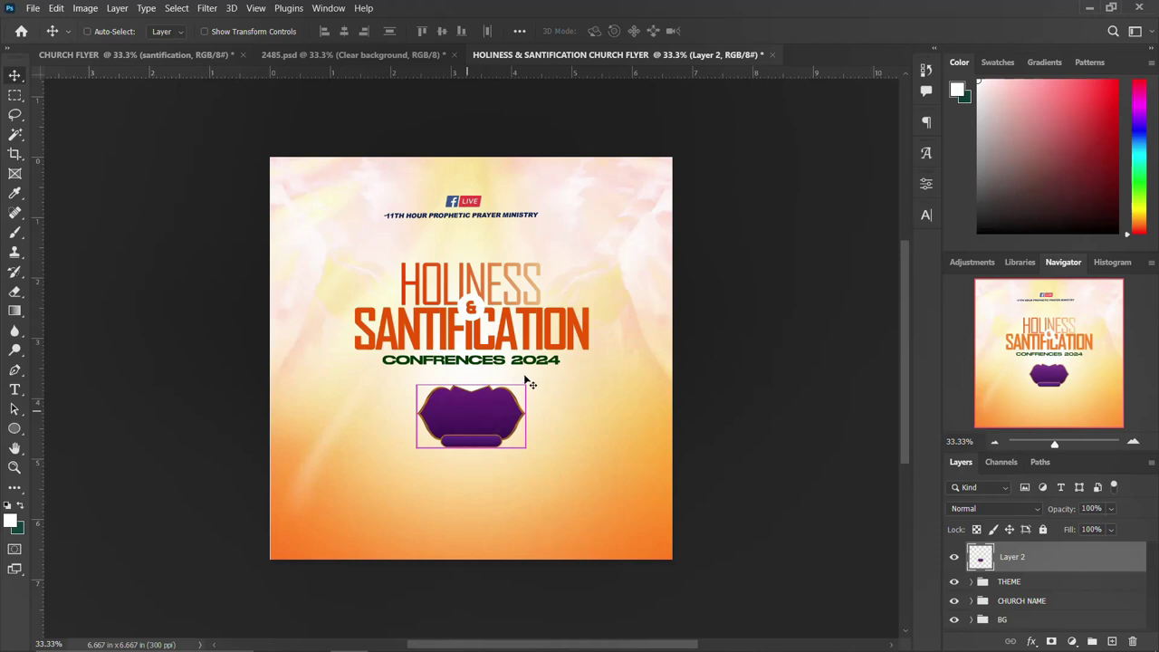
pyautogui.hotkey('ctrl', 't')
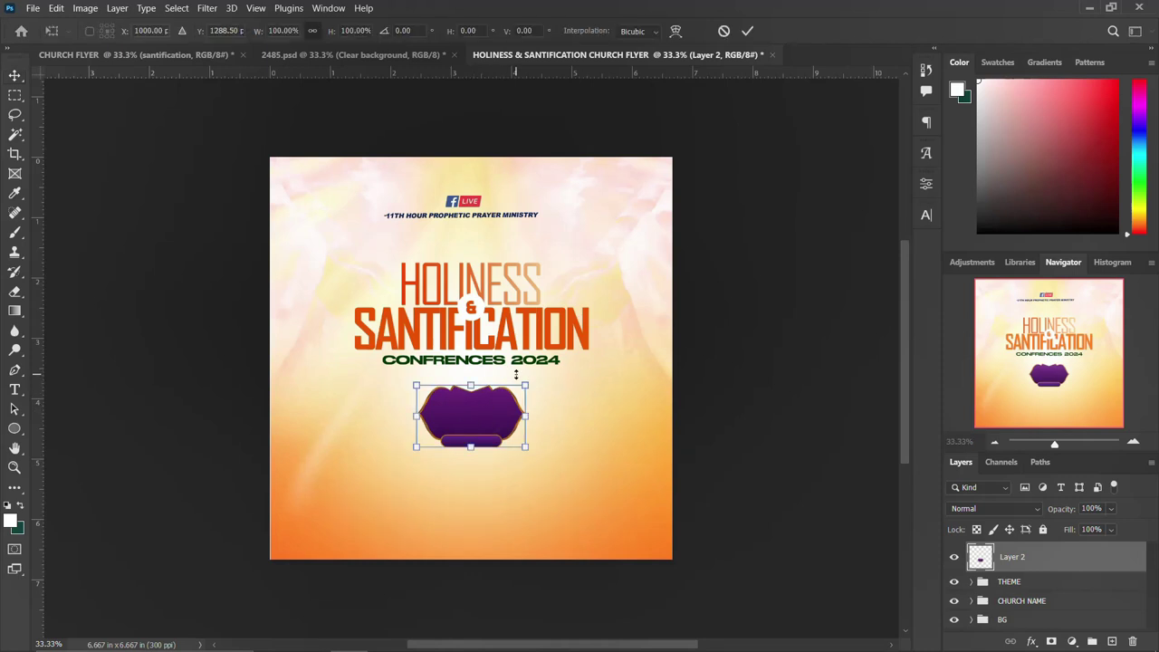
pyautogui.moveTo(524, 386); pyautogui.dragTo(601, 346)
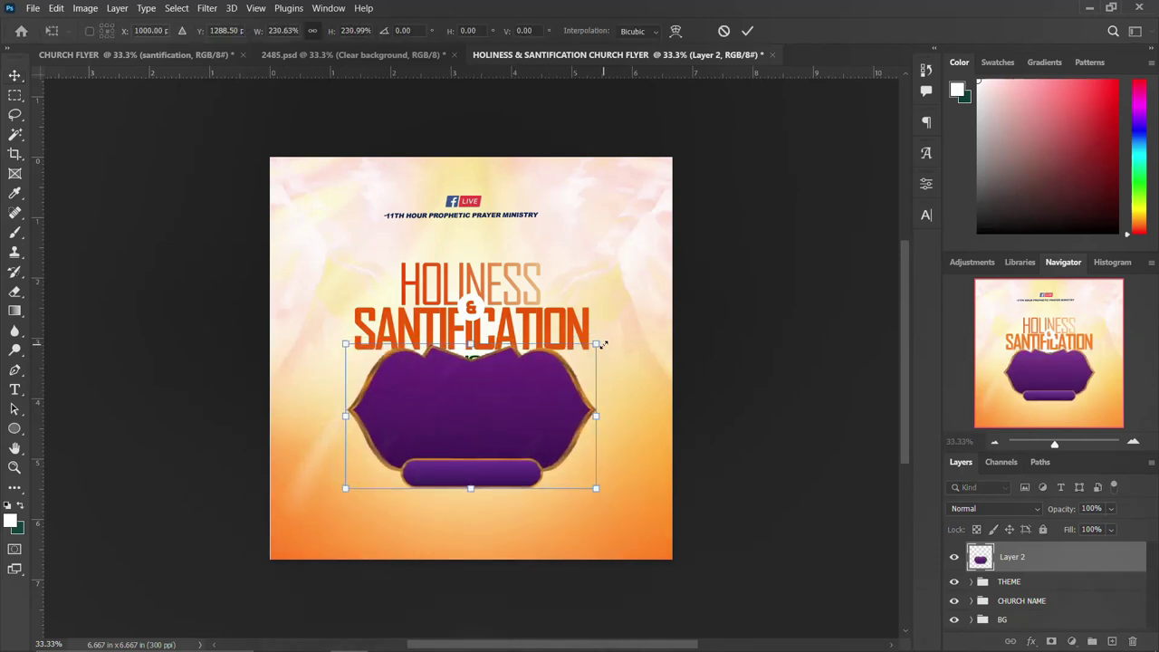
pyautogui.press('Return')
pyautogui.moveTo(457, 412); pyautogui.dragTo(456, 436)
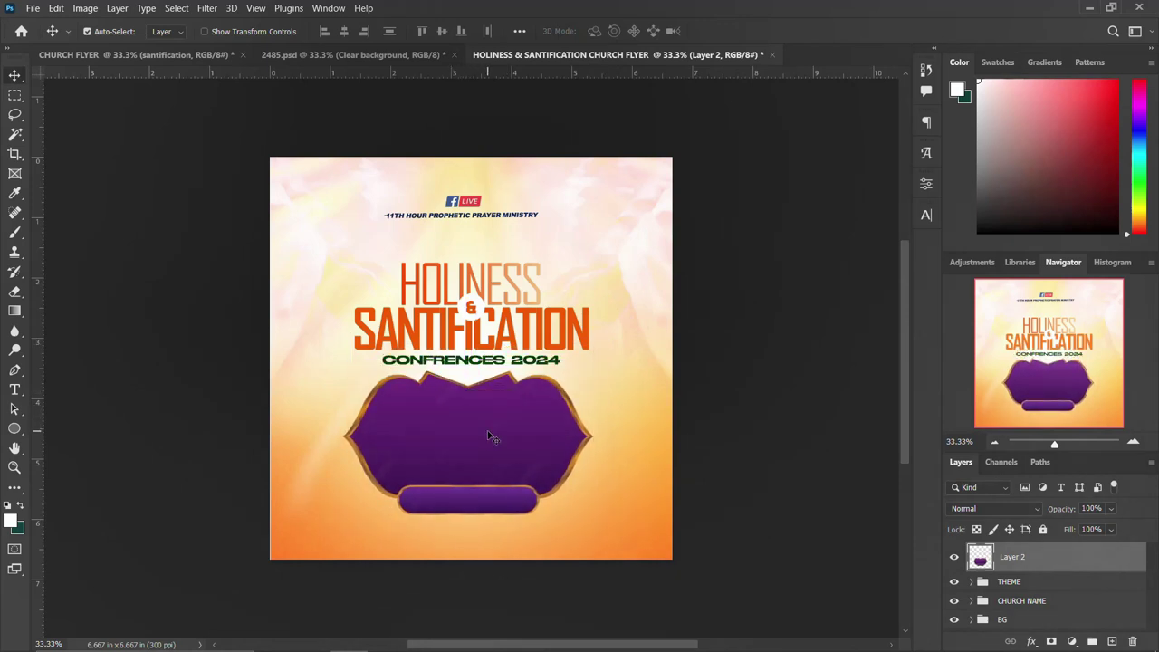
pyautogui.moveTo(311, 636)
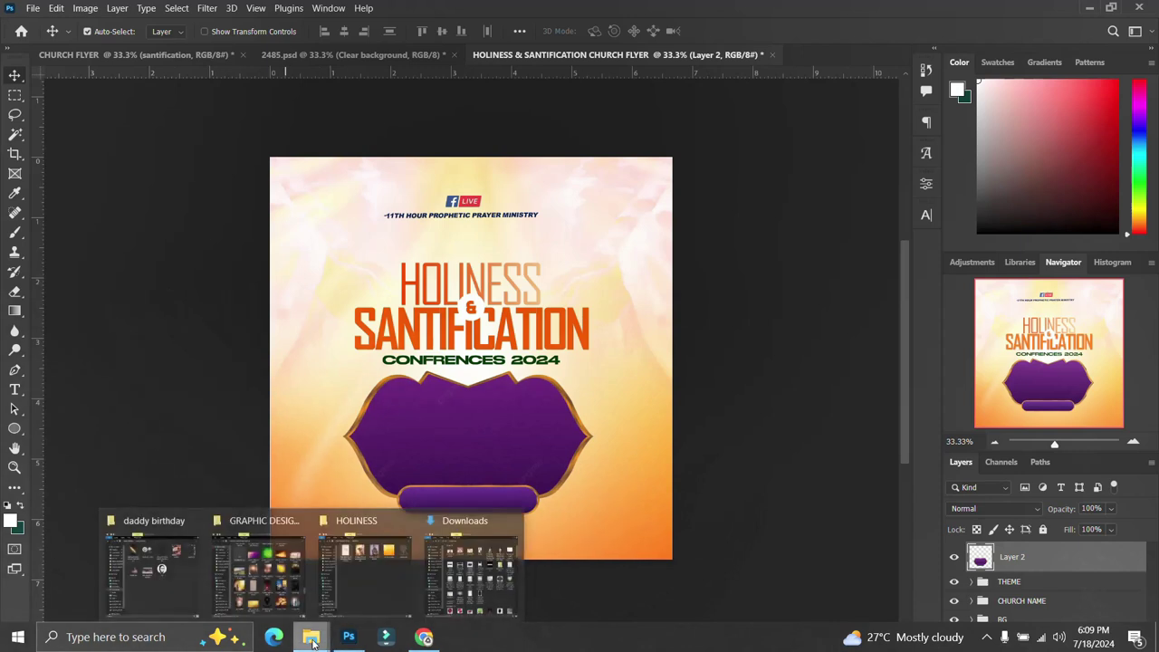
# Drag the portrait photo from the image folder onto the flyer and rasterize it.
pyautogui.click(364, 585)
pyautogui.moveTo(613, 204); pyautogui.dragTo(181, 360)
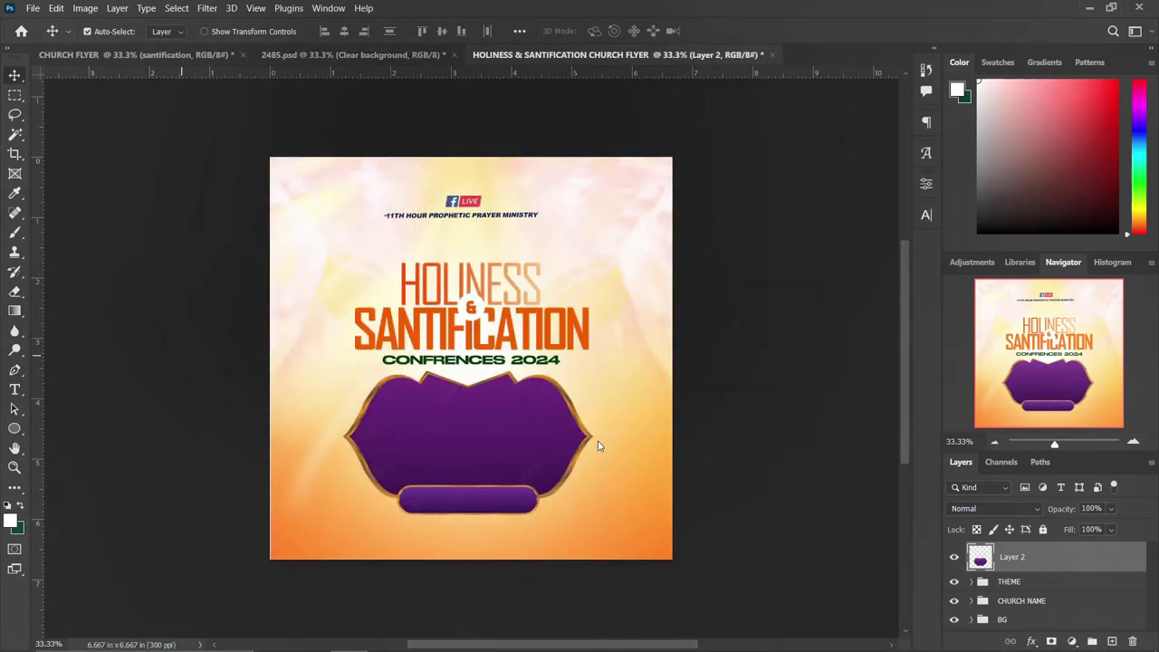
pyautogui.press('Return')
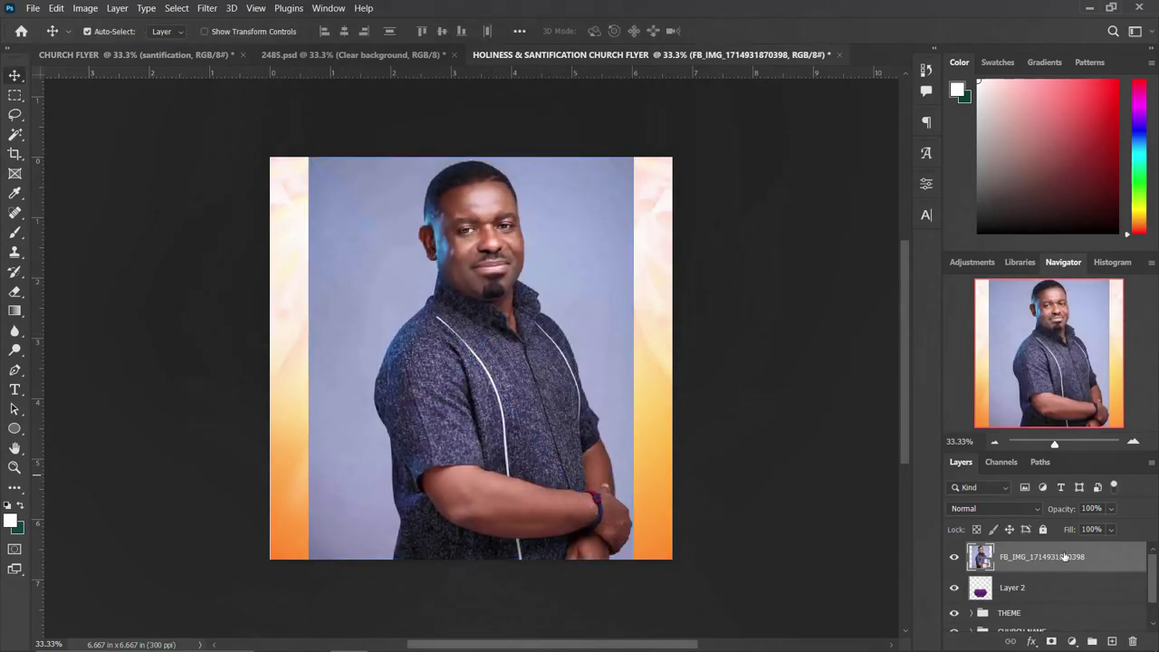
pyautogui.rightClick(1041, 556)
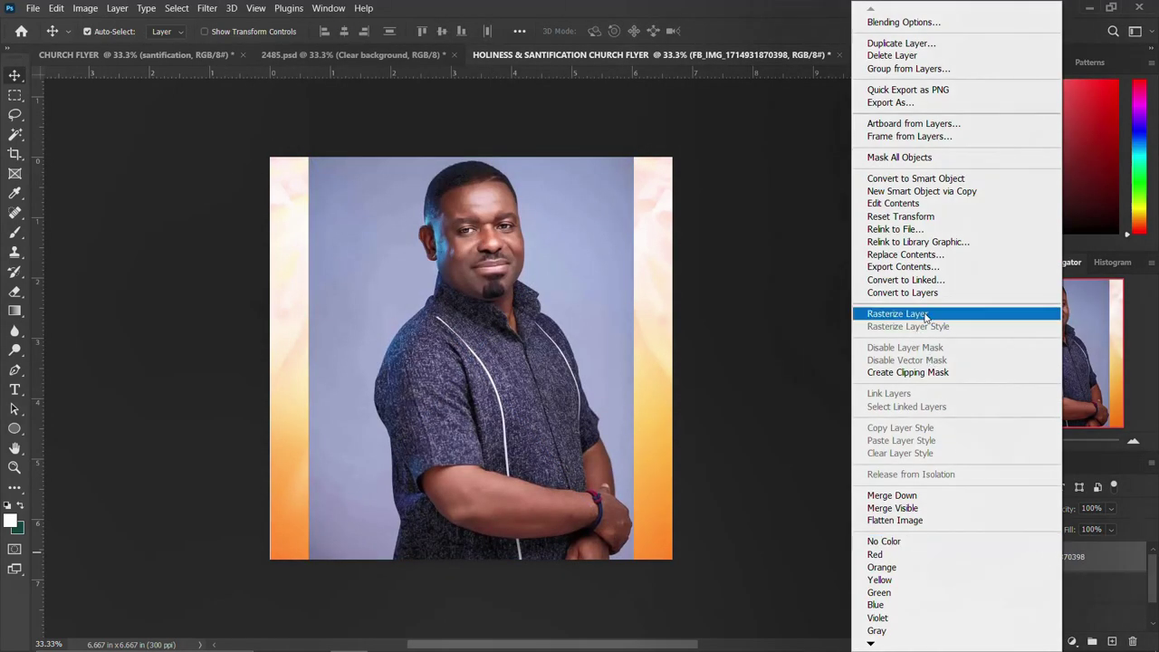
pyautogui.click(905, 314)
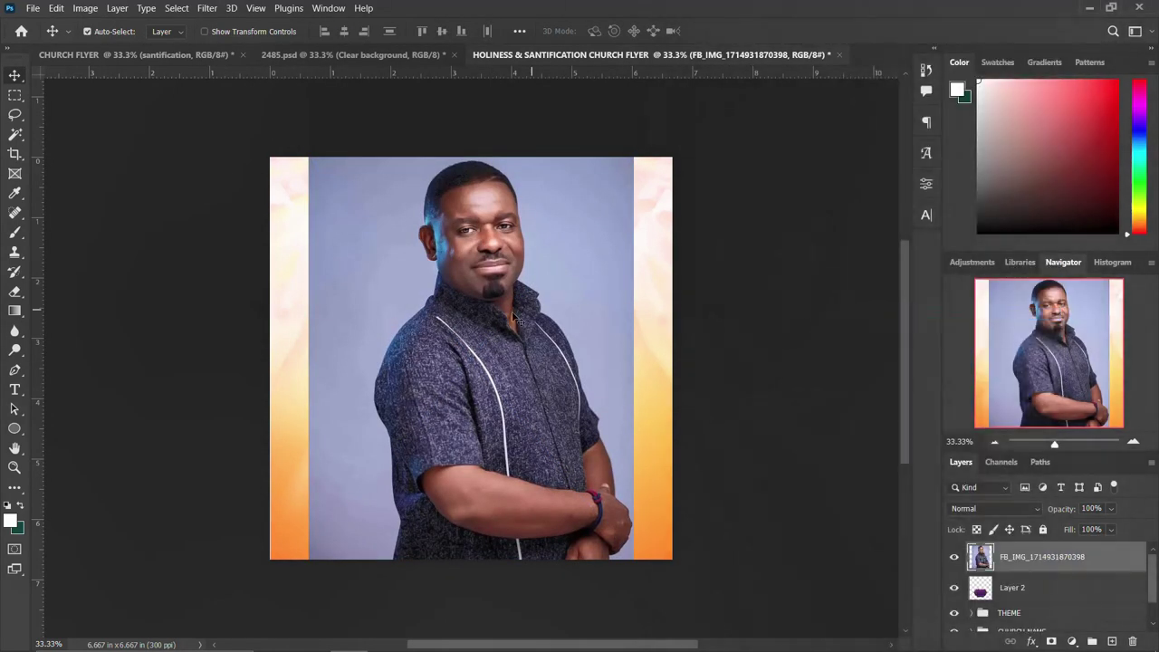
# Copy the man onto his own layer with Select Subject and delete the original photo.
pyautogui.click(15, 135)
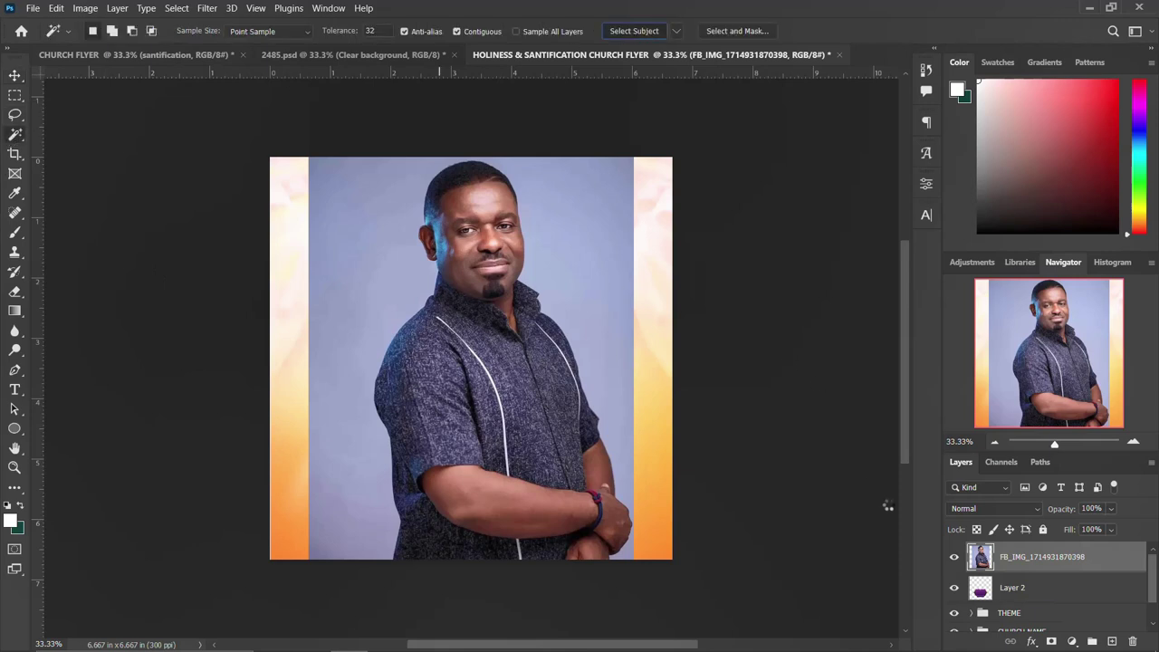
pyautogui.click(634, 31)
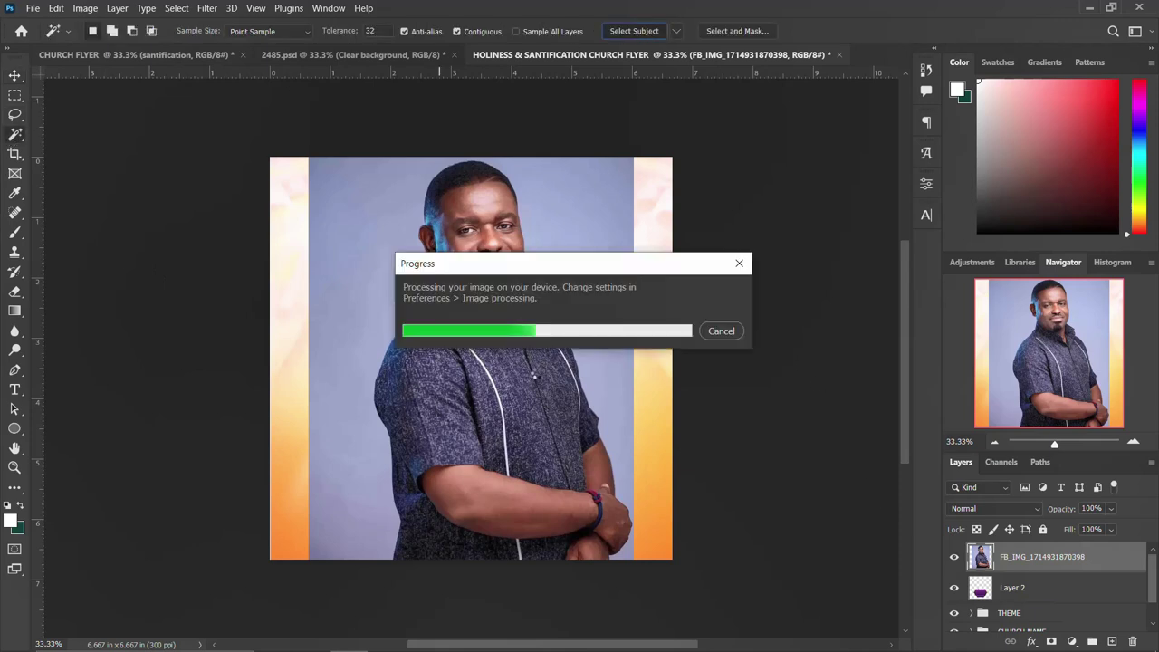
pyautogui.hotkey('ctrl', 'j')
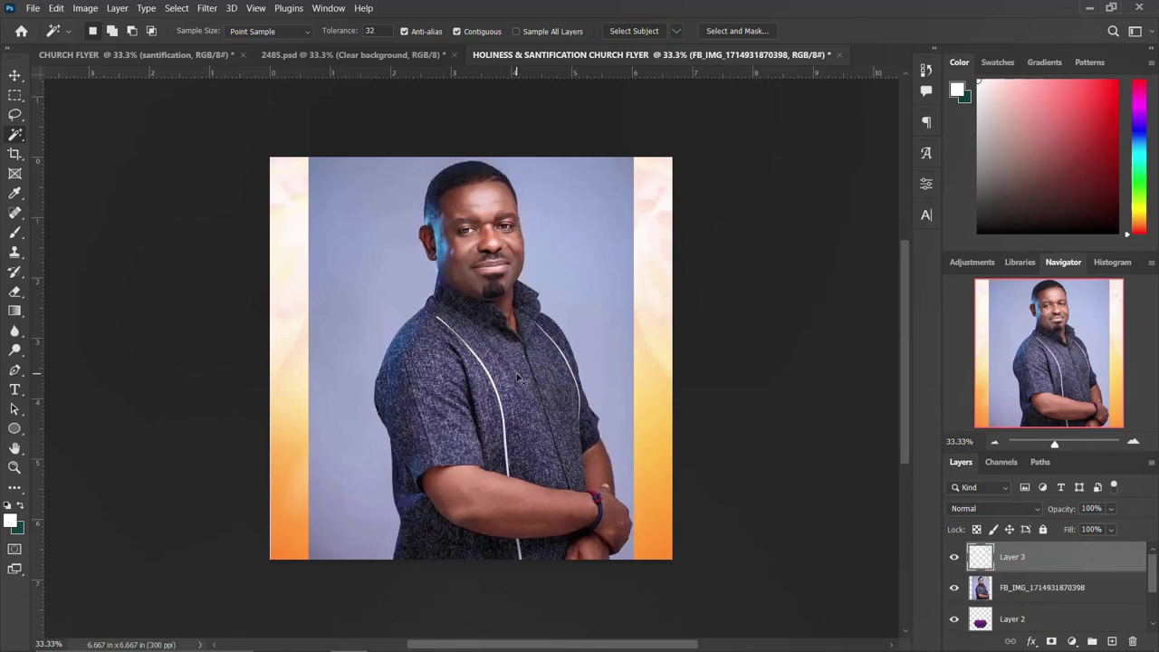
pyautogui.click(1014, 587)
pyautogui.press('Delete')
pyautogui.click(1023, 558)
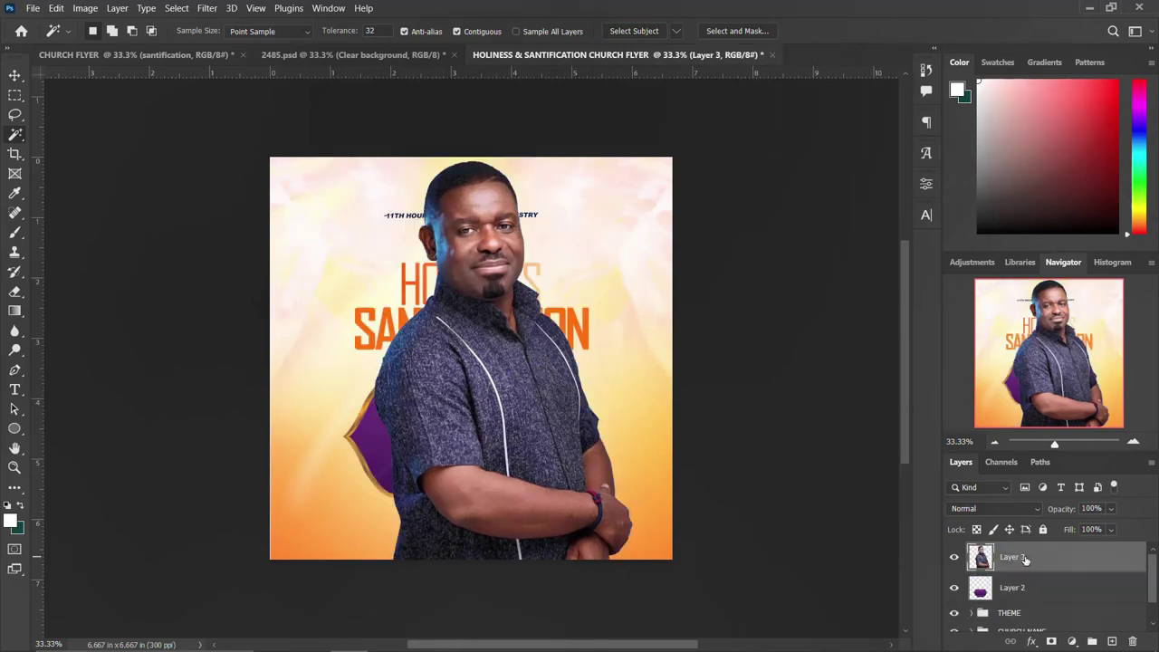
pyautogui.hotkey('ctrl', 't')
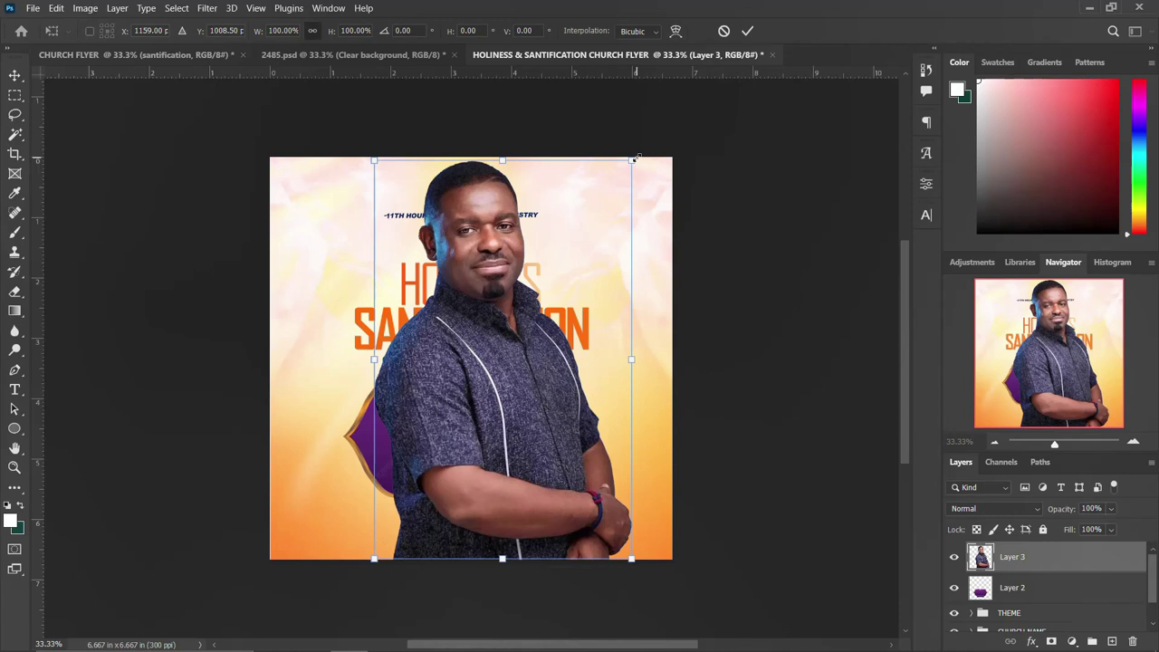
# Shrink the portrait to about 78 percent and position it over the purple frame.
pyautogui.moveTo(637, 157); pyautogui.dragTo(591, 218)
pyautogui.moveTo(488, 355)
pyautogui.mouseDown()
pyautogui.moveTo(498, 407)
pyautogui.moveTo(518, 385)
pyautogui.mouseUp()
pyautogui.moveTo(608, 279); pyautogui.dragTo(605, 294)
pyautogui.moveTo(508, 389); pyautogui.dragTo(497, 418)
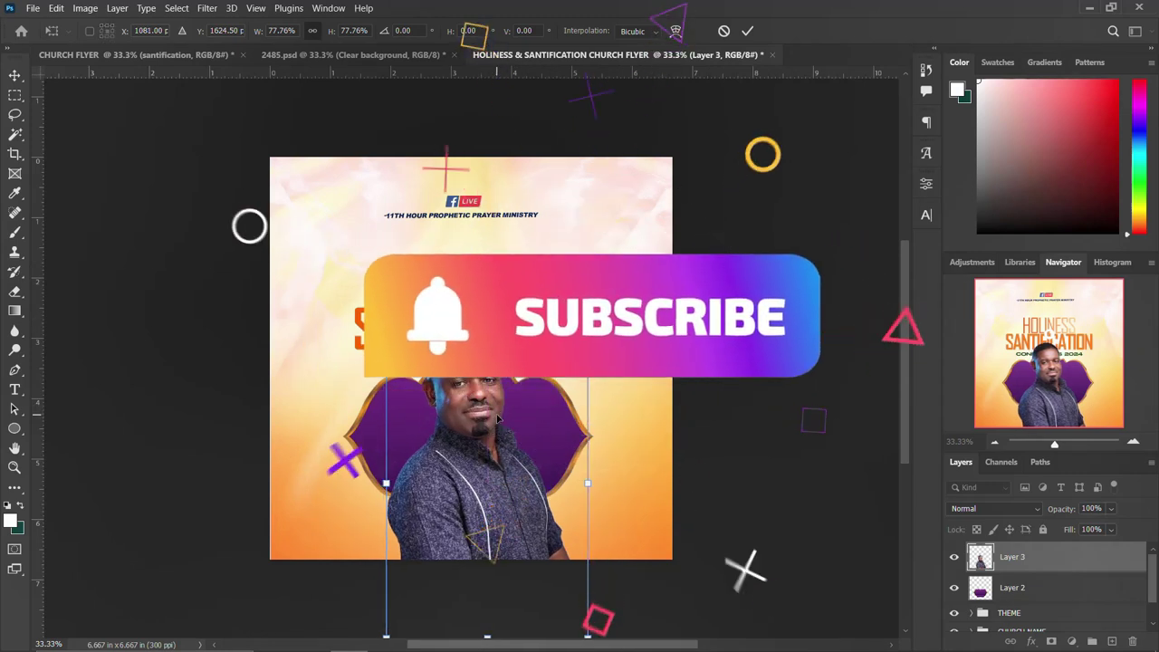
pyautogui.press('Return')
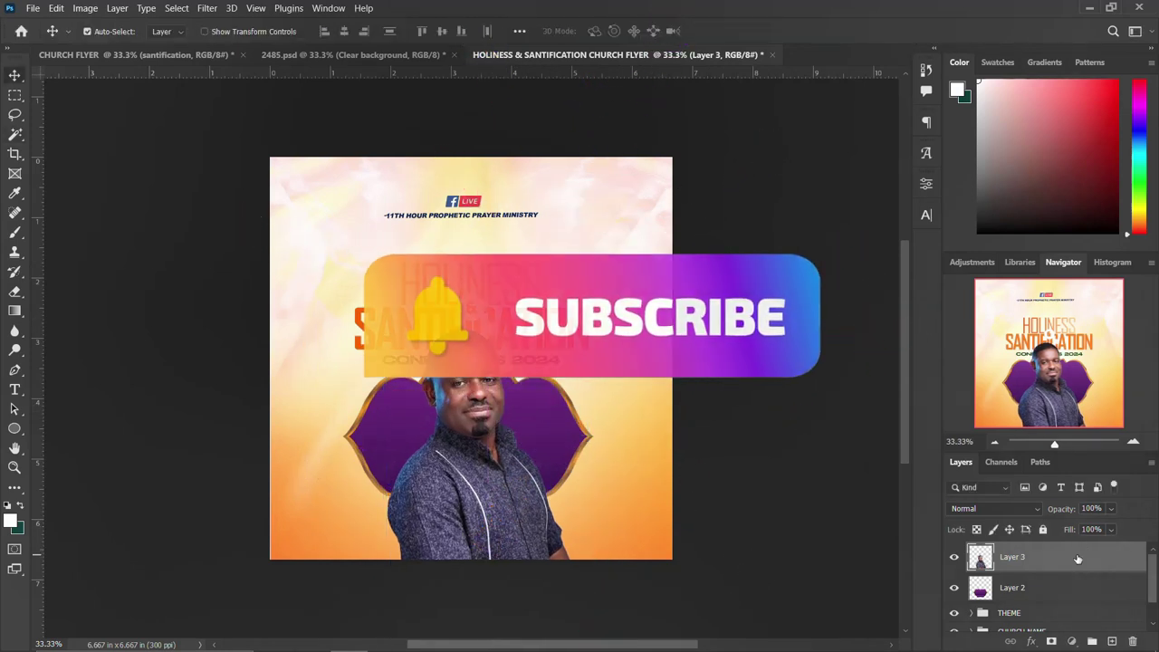
# Clip the portrait into the frame, masking an unclipped copy so his head rises above it.
pyautogui.rightClick(1077, 559)
pyautogui.click(924, 310)
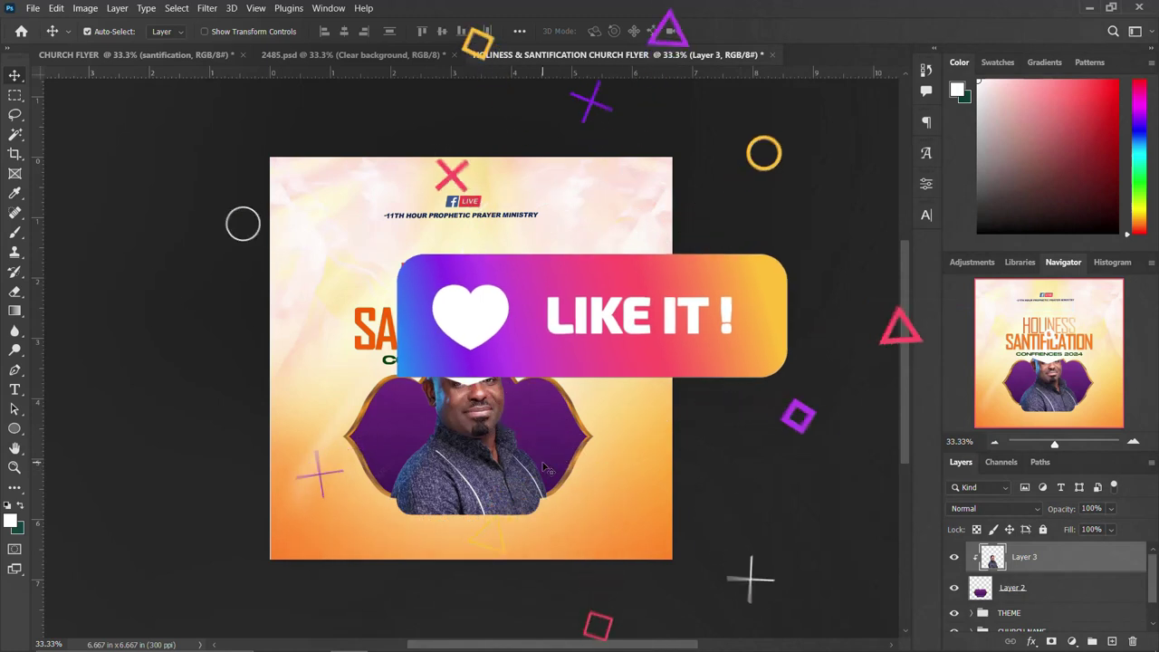
pyautogui.hotkey('ctrl', 'j')
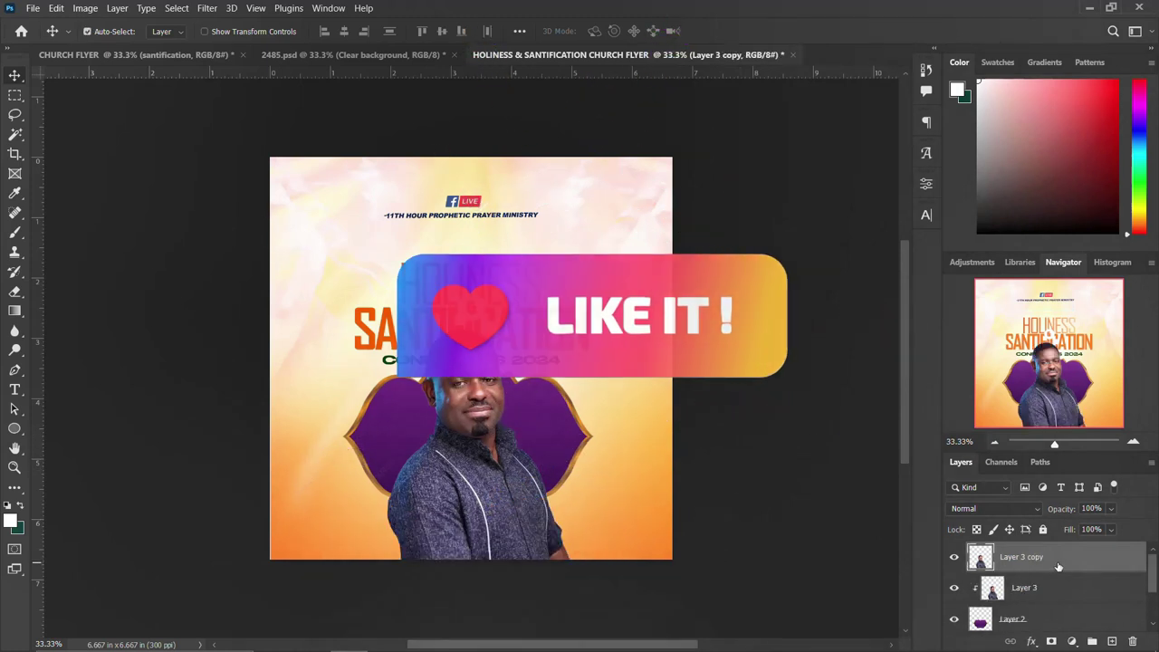
pyautogui.click(1051, 642)
pyautogui.press('b')
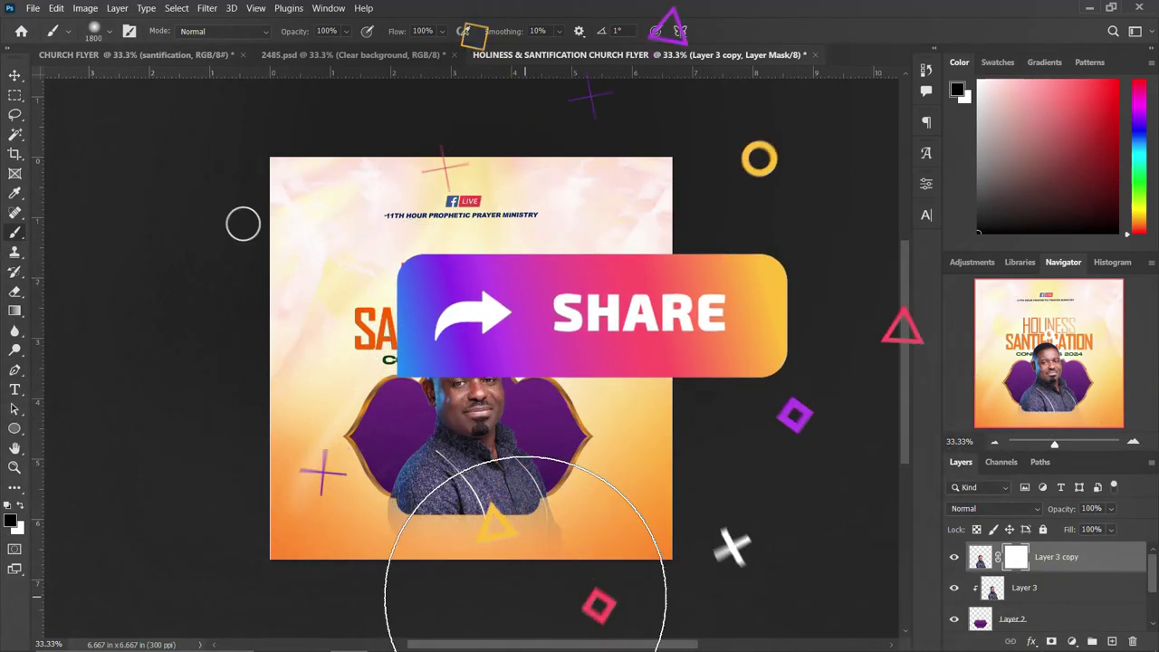
pyautogui.press('[')
pyautogui.press('[')
pyautogui.press('[')
pyautogui.press('[')
pyautogui.press('[')
pyautogui.press('[')
pyautogui.press('[')
pyautogui.press('[')
pyautogui.press('[')
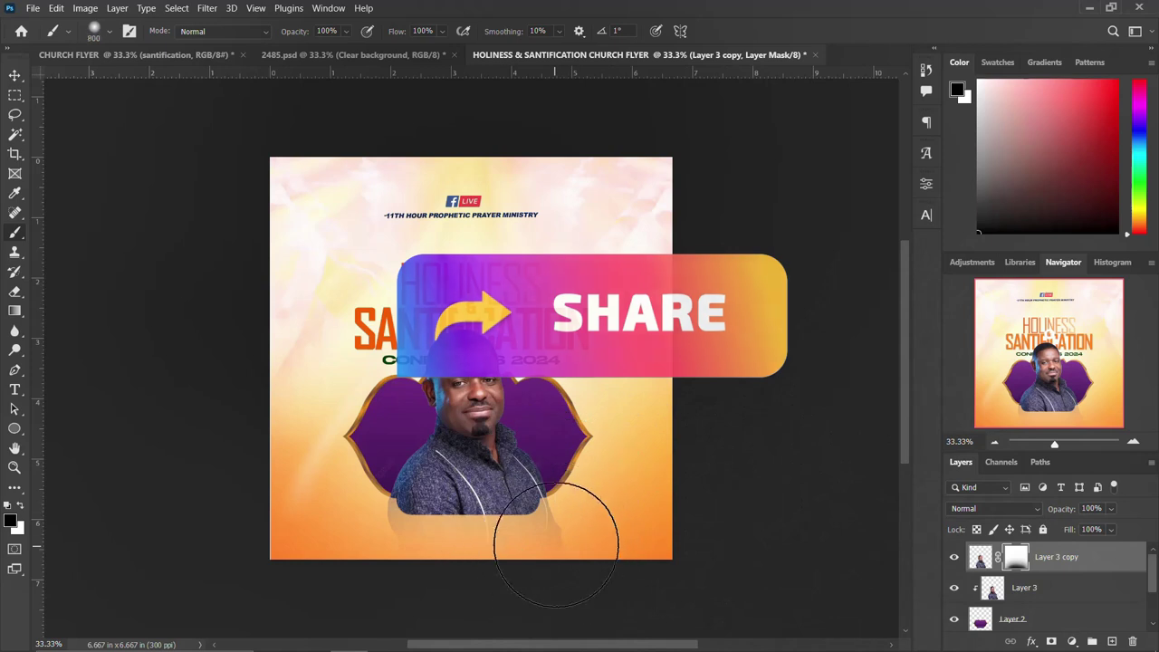
pyautogui.press('[')
pyautogui.moveTo(557, 544); pyautogui.dragTo(350, 531)
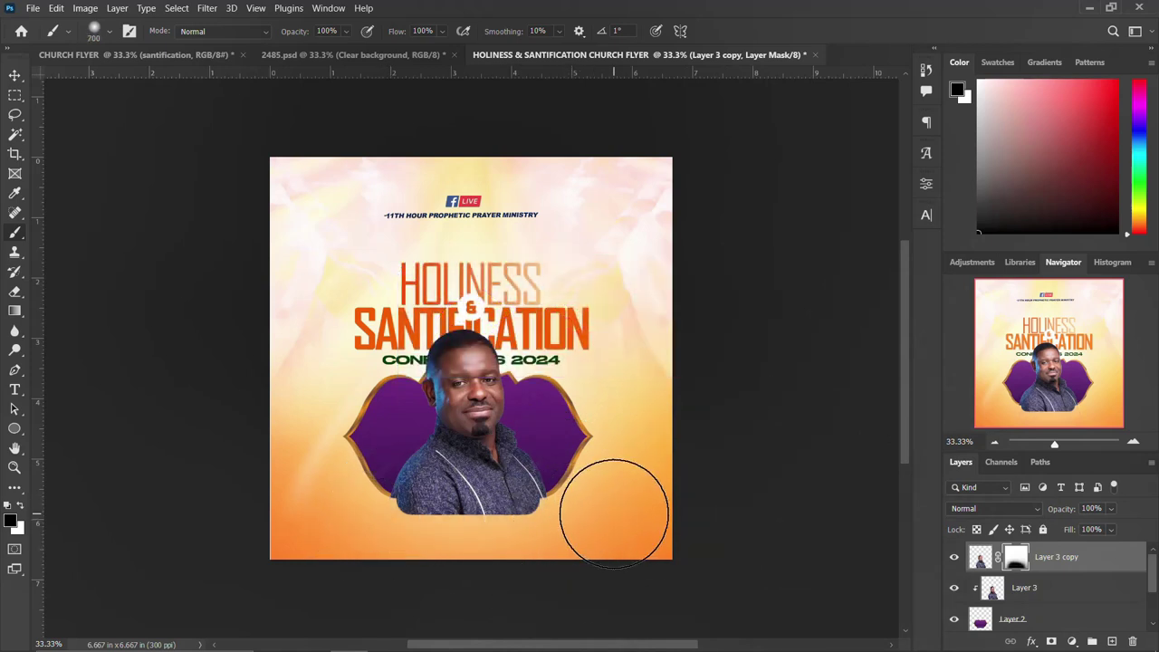
pyautogui.click(1034, 589)
pyautogui.click(1051, 641)
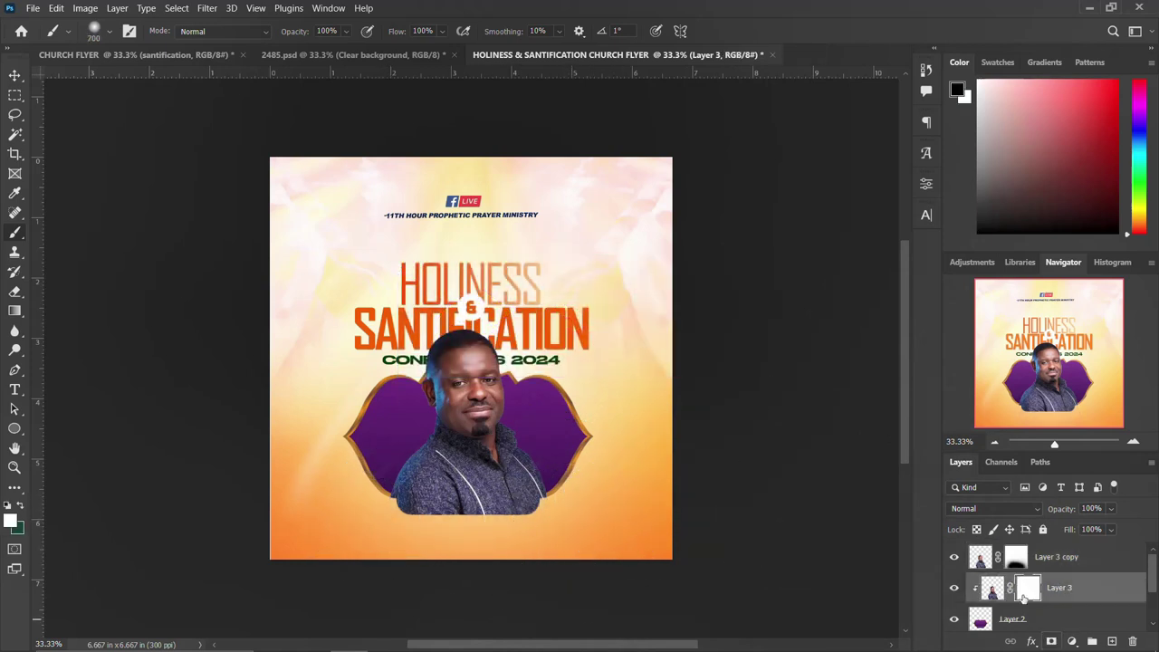
pyautogui.moveTo(505, 556)
pyautogui.mouseDown()
pyautogui.moveTo(406, 535)
pyautogui.moveTo(450, 525)
pyautogui.moveTo(339, 527)
pyautogui.moveTo(443, 528)
pyautogui.moveTo(412, 541)
pyautogui.moveTo(383, 517)
pyautogui.moveTo(407, 531)
pyautogui.moveTo(634, 531)
pyautogui.mouseUp()
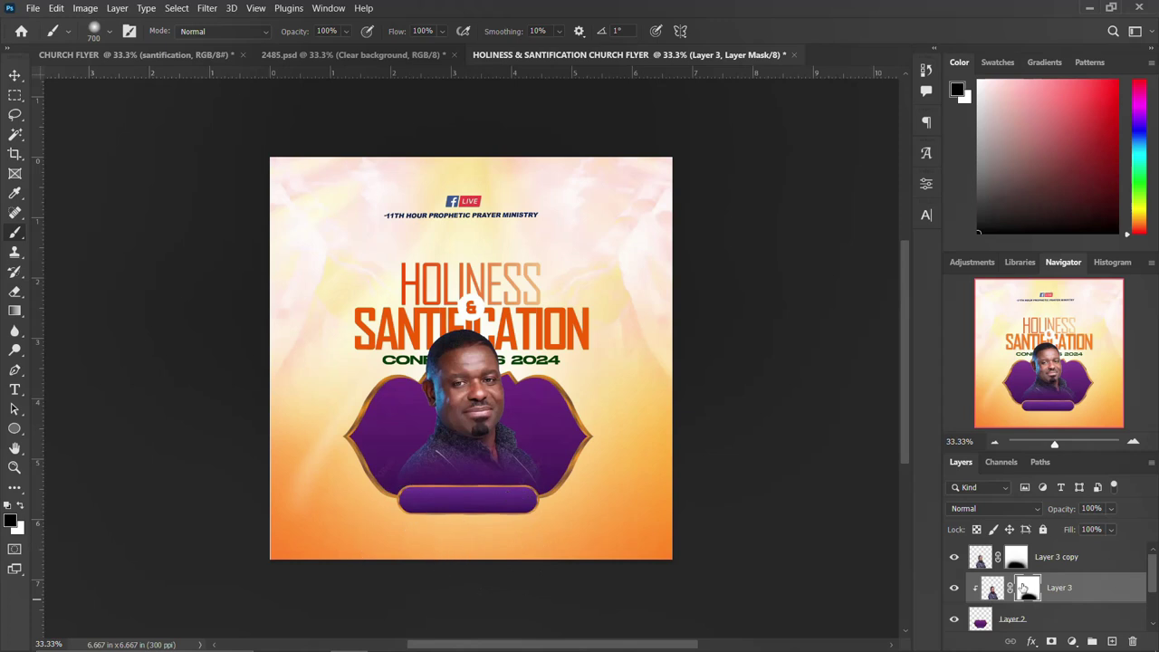
# Shrink both portrait layers to about 90 percent, reposition them in the frame, and select Layer 2.
pyautogui.click(13, 72)
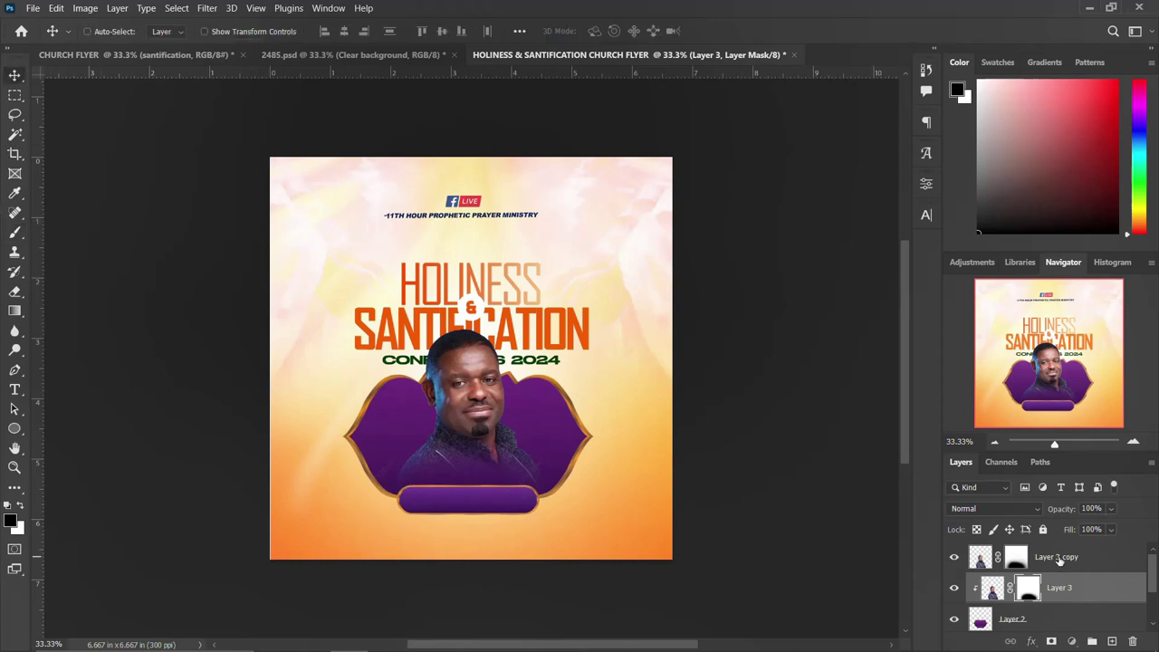
pyautogui.keyDown('shift'); pyautogui.click(1056, 560); pyautogui.keyUp('shift')
pyautogui.hotkey('ctrl', 't')
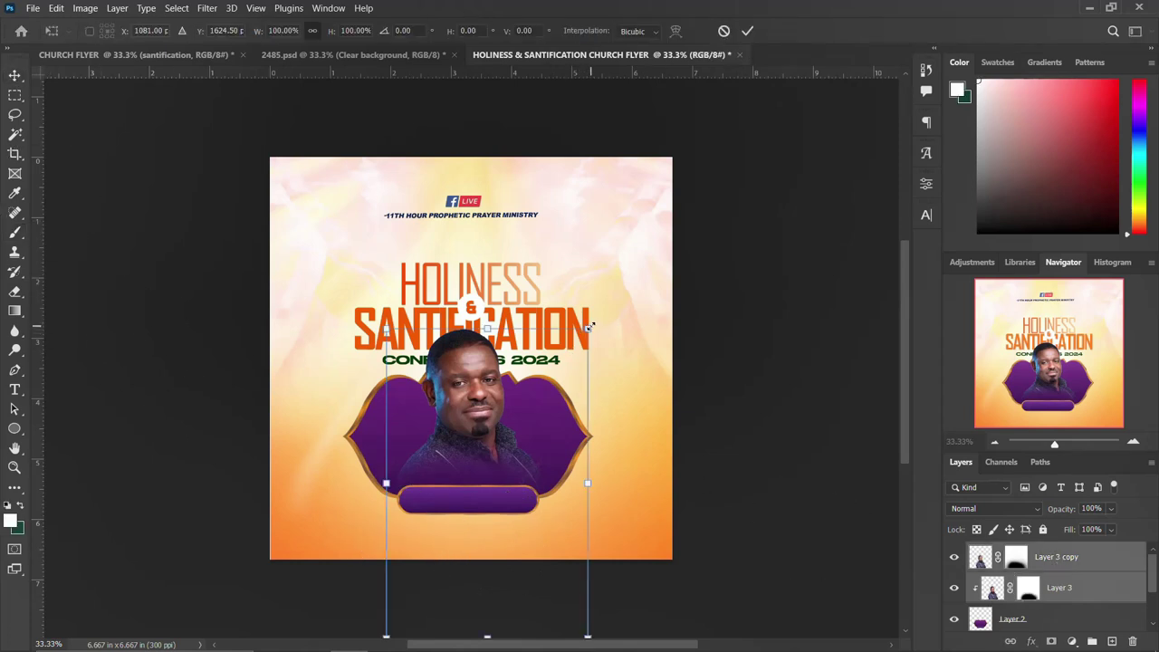
pyautogui.moveTo(589, 326); pyautogui.dragTo(576, 341)
pyautogui.moveTo(510, 412); pyautogui.dragTo(509, 422)
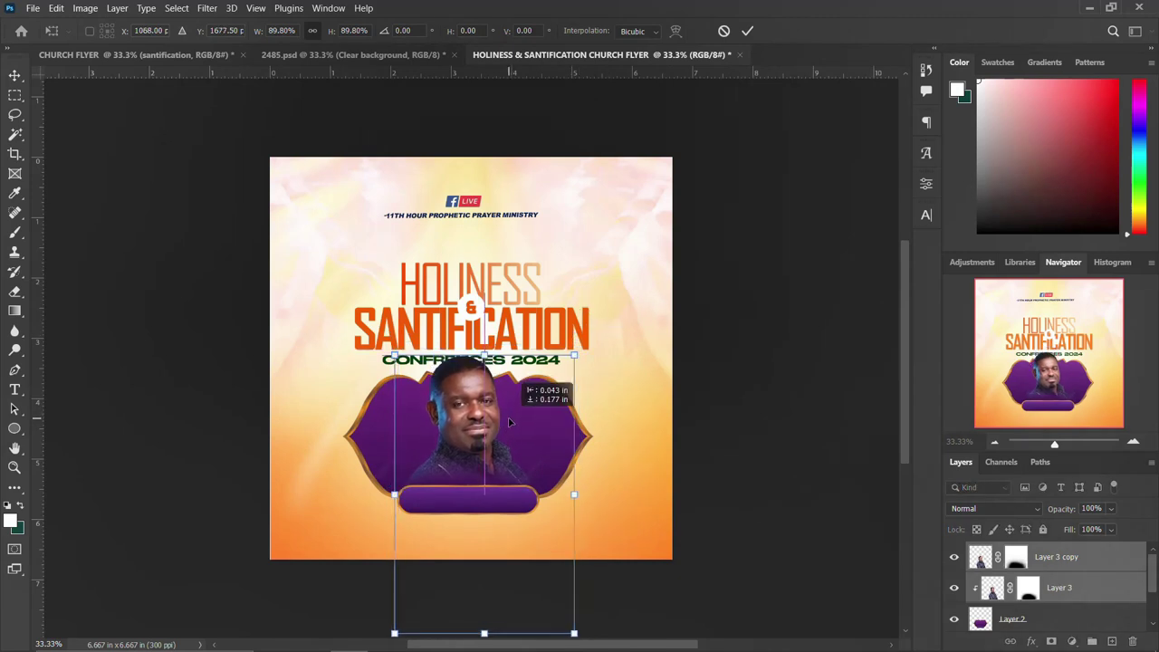
pyautogui.moveTo(510, 422); pyautogui.dragTo(516, 410)
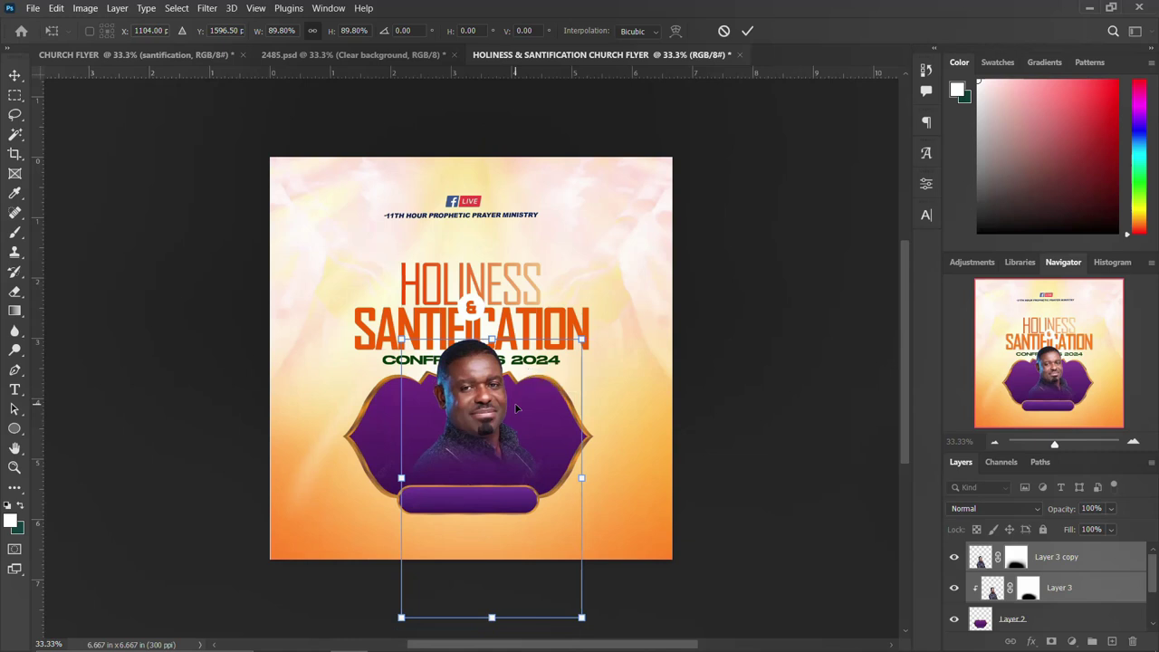
pyautogui.press('Return')
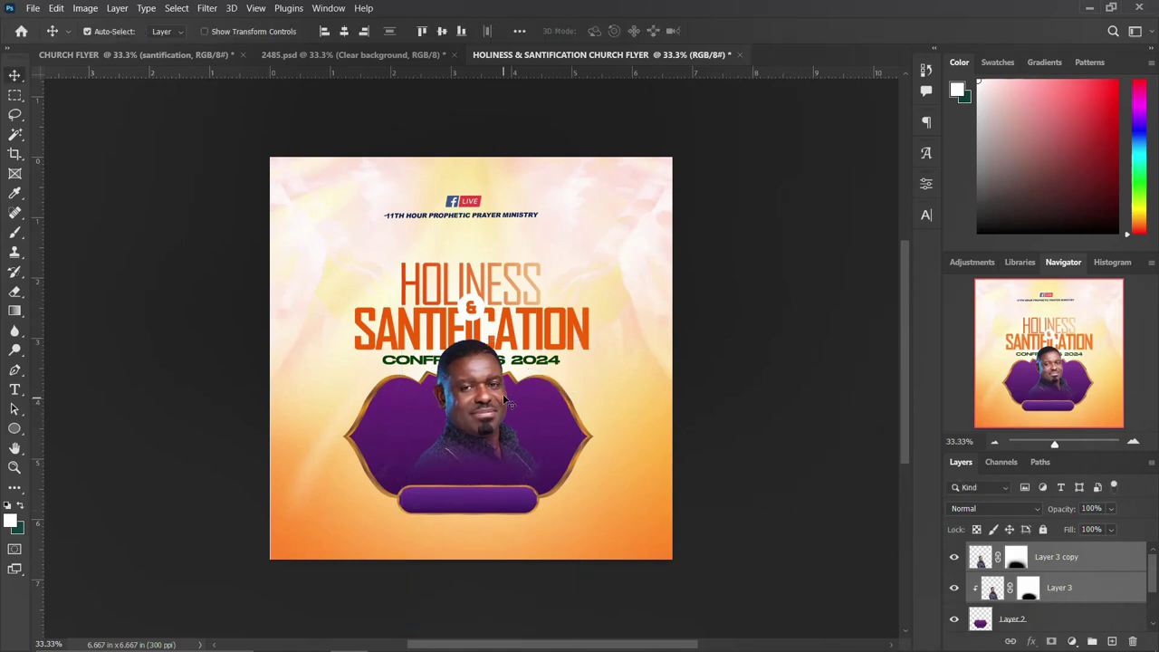
pyautogui.click(1023, 619)
# Move the headline back up and start a text beside the bar in Taken by Vultures Alternates.
pyautogui.hotkey('ctrl', 'z')
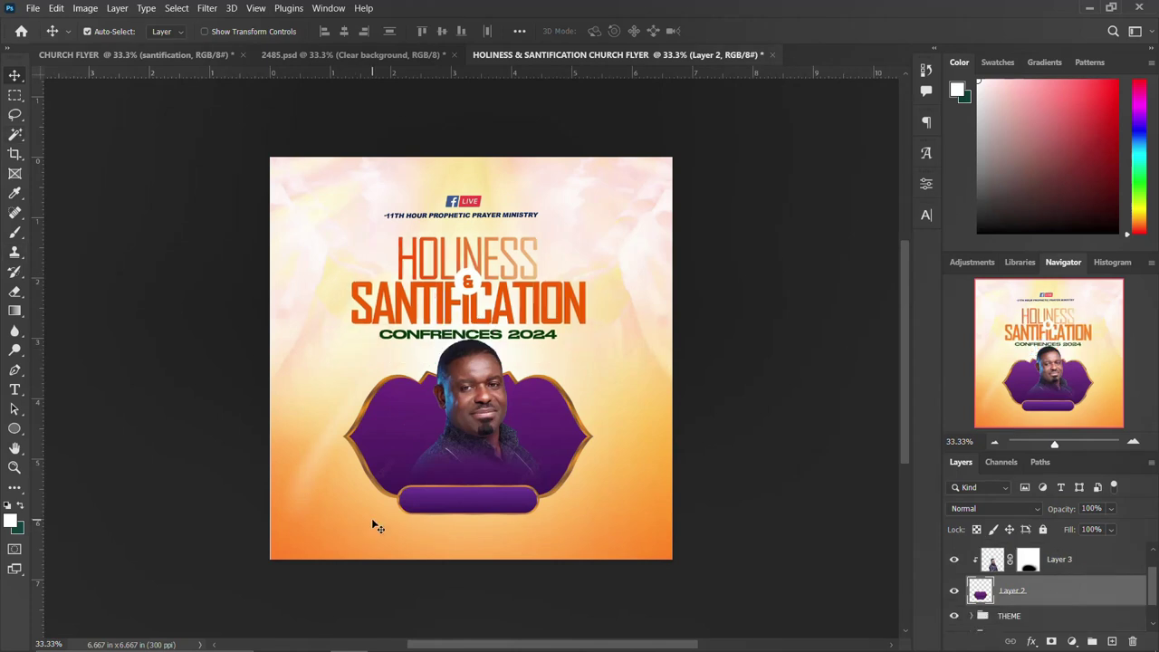
pyautogui.press('t')
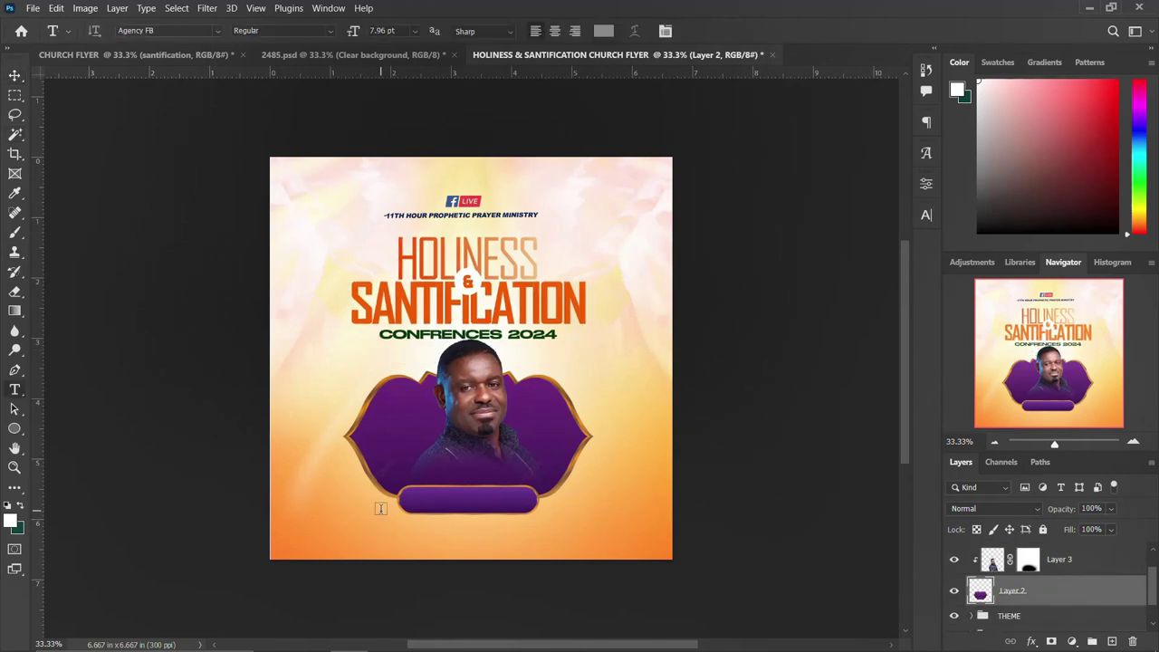
pyautogui.click(381, 509)
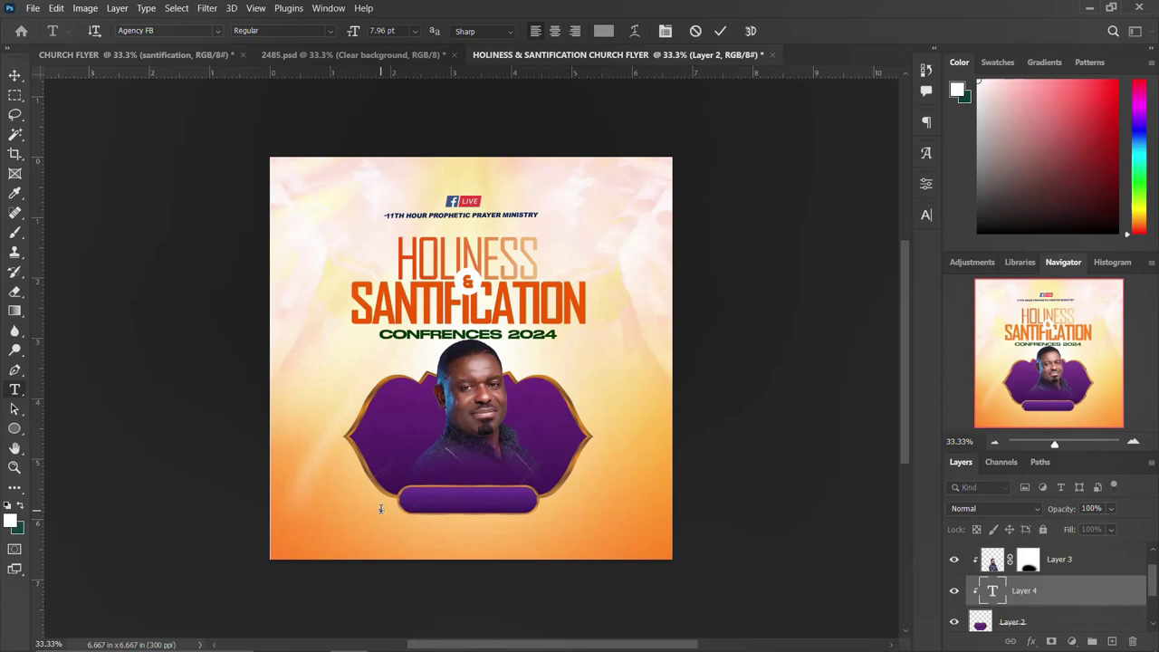
pyautogui.click(926, 214)
pyautogui.click(838, 236)
pyautogui.click(819, 325)
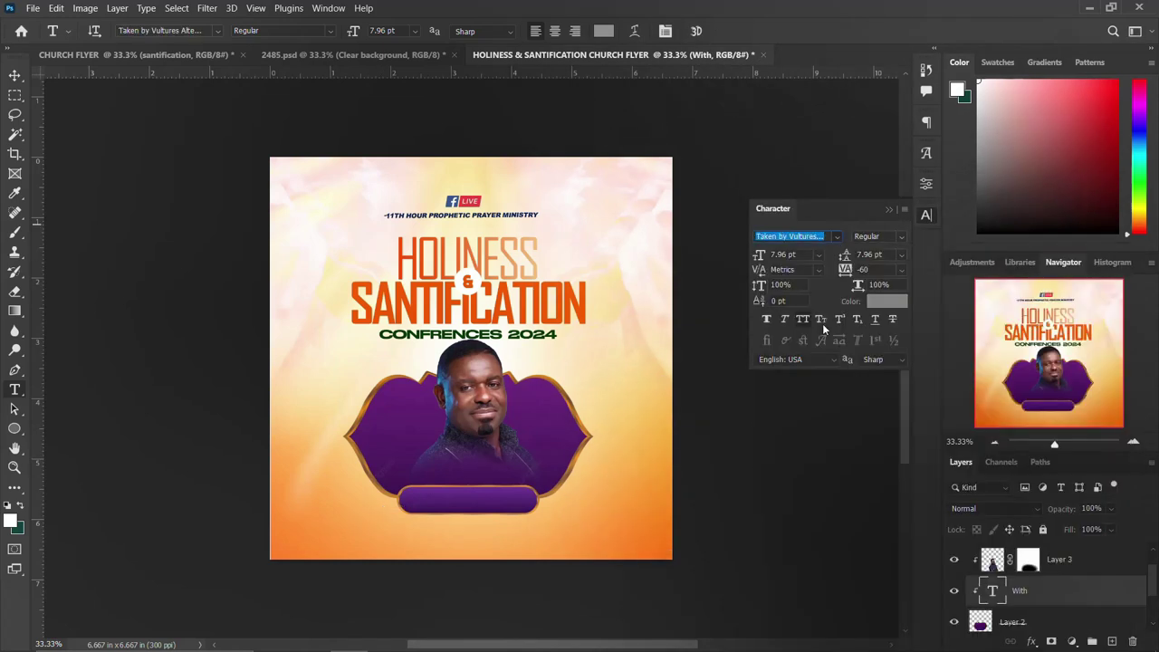
# Set the text colour to orange ff6600, then discard the unfinished first text attempt.
pyautogui.write('2')
pyautogui.press('Tab')
pyautogui.write('15')
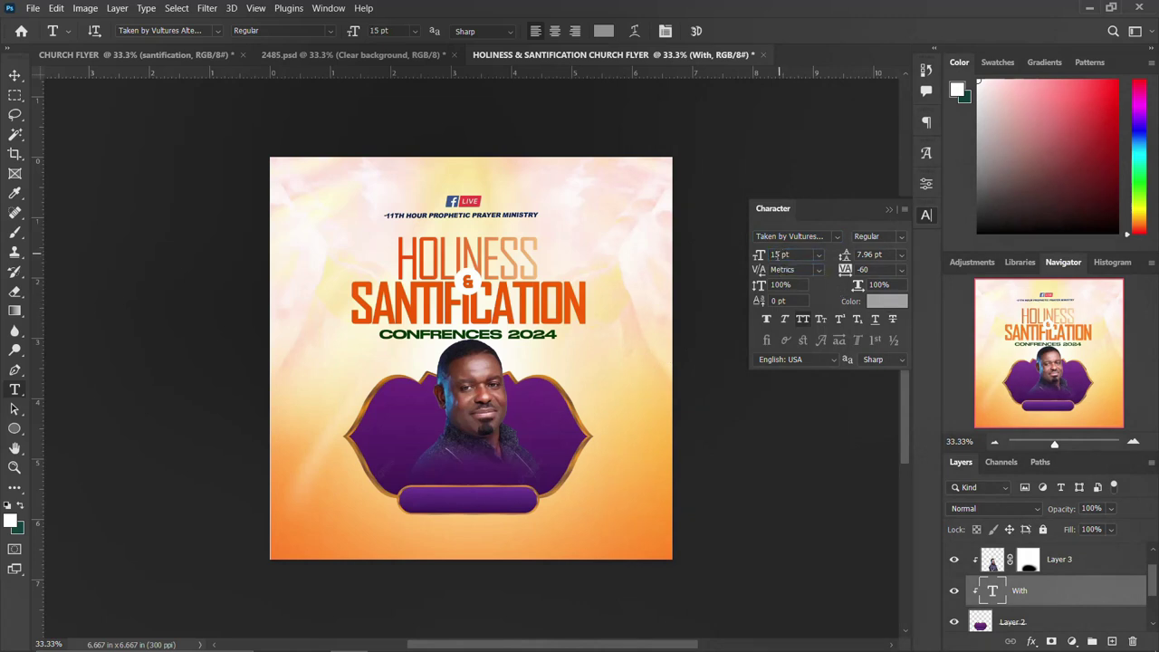
pyautogui.click(893, 301)
pyautogui.click(416, 296)
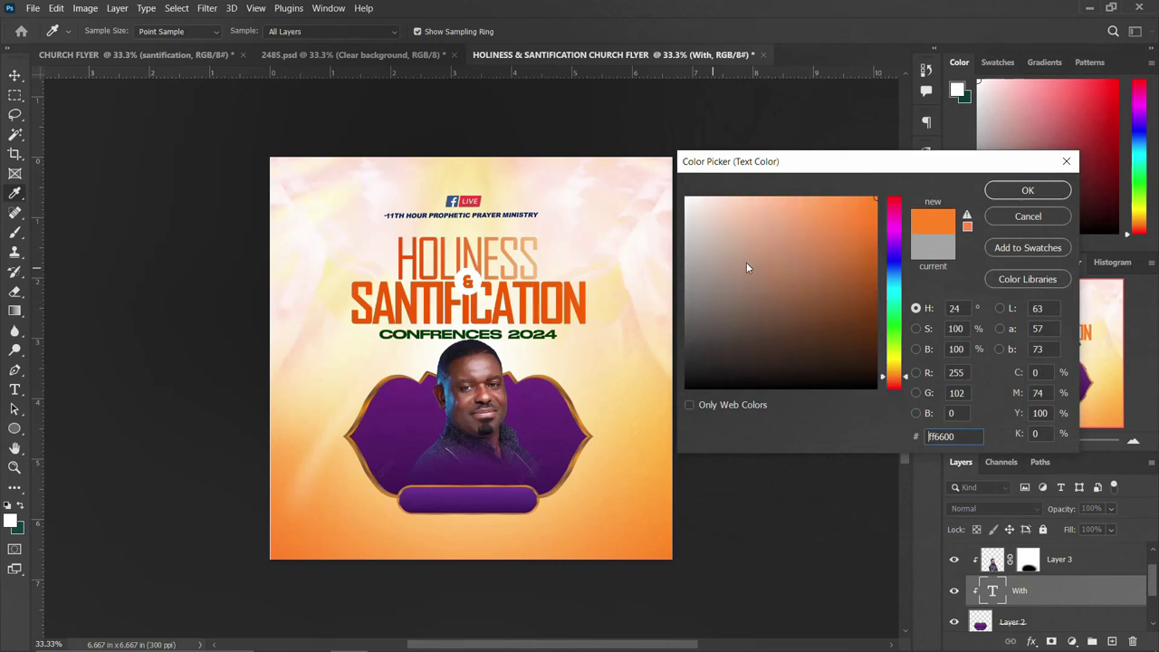
pyautogui.click(1013, 194)
pyautogui.hotkey('ctrl', 't')
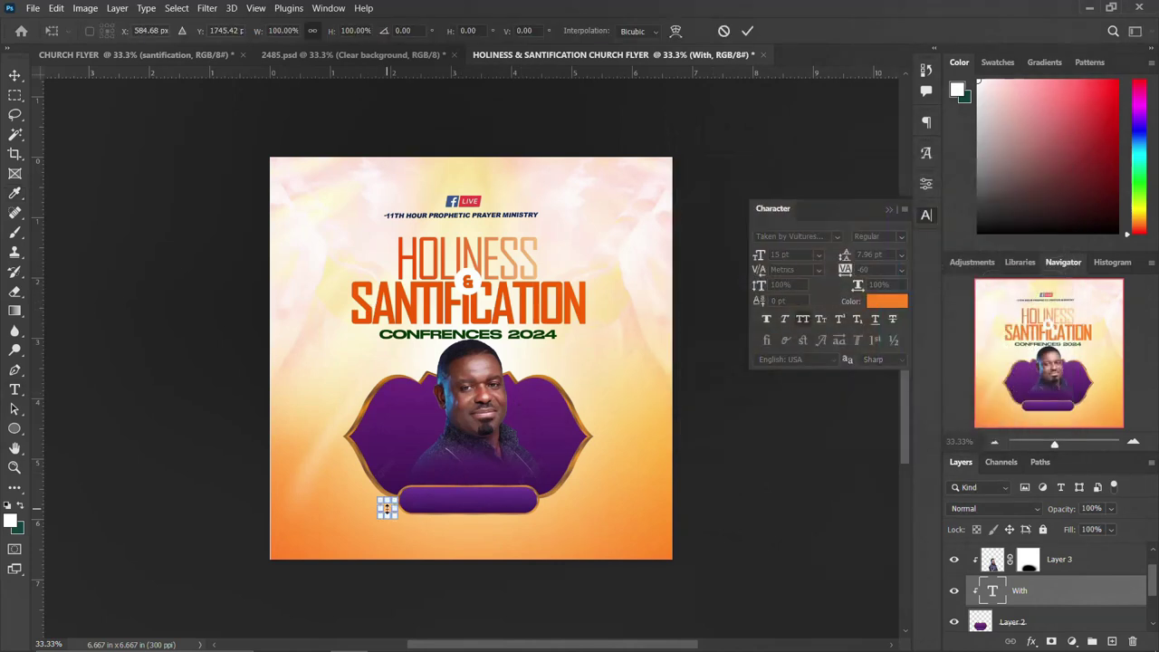
pyautogui.moveTo(405, 520); pyautogui.dragTo(404, 524)
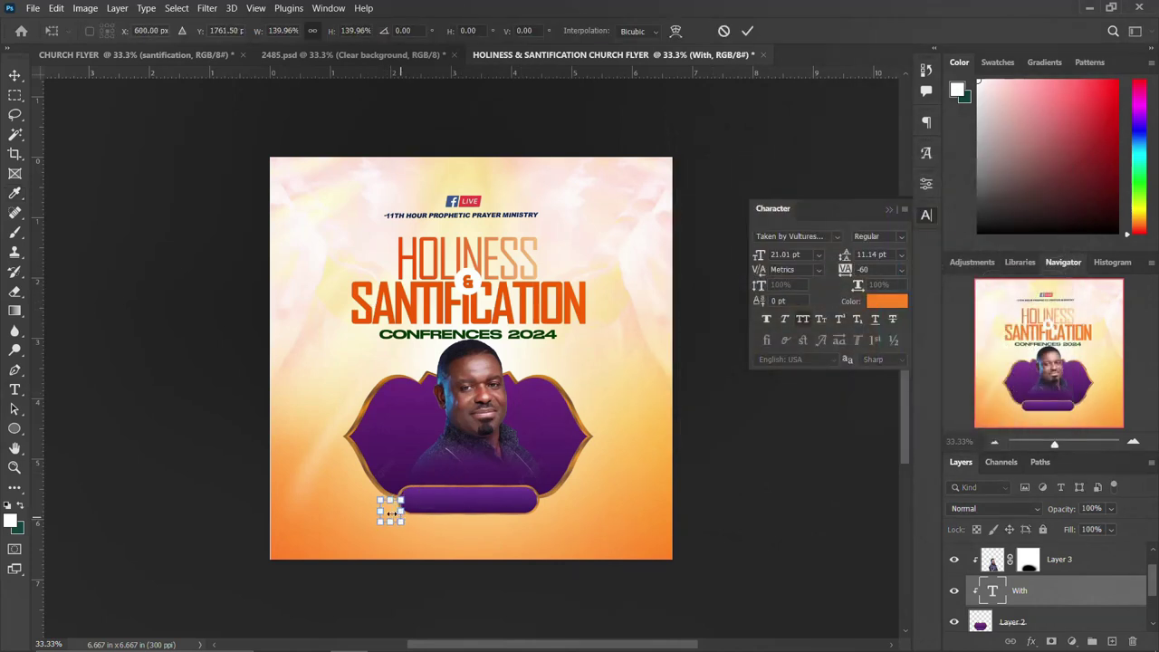
pyautogui.press('Escape')
pyautogui.press('Delete')
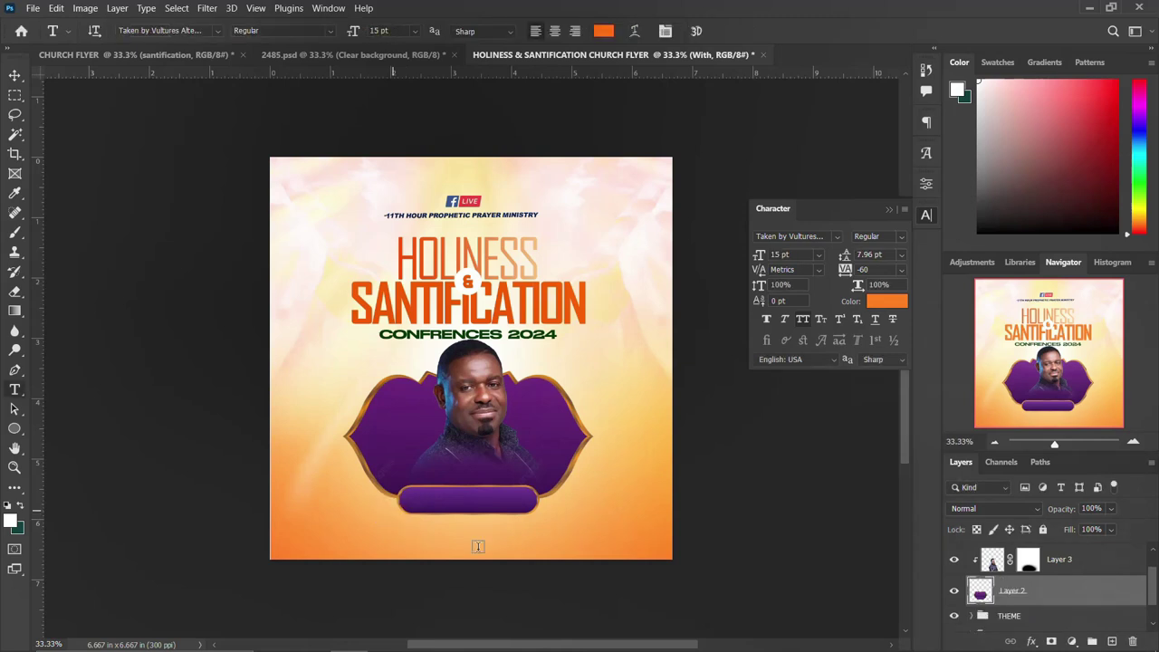
# Type With at the lower left and place it on the left end of the purple bar.
pyautogui.click(1067, 556)
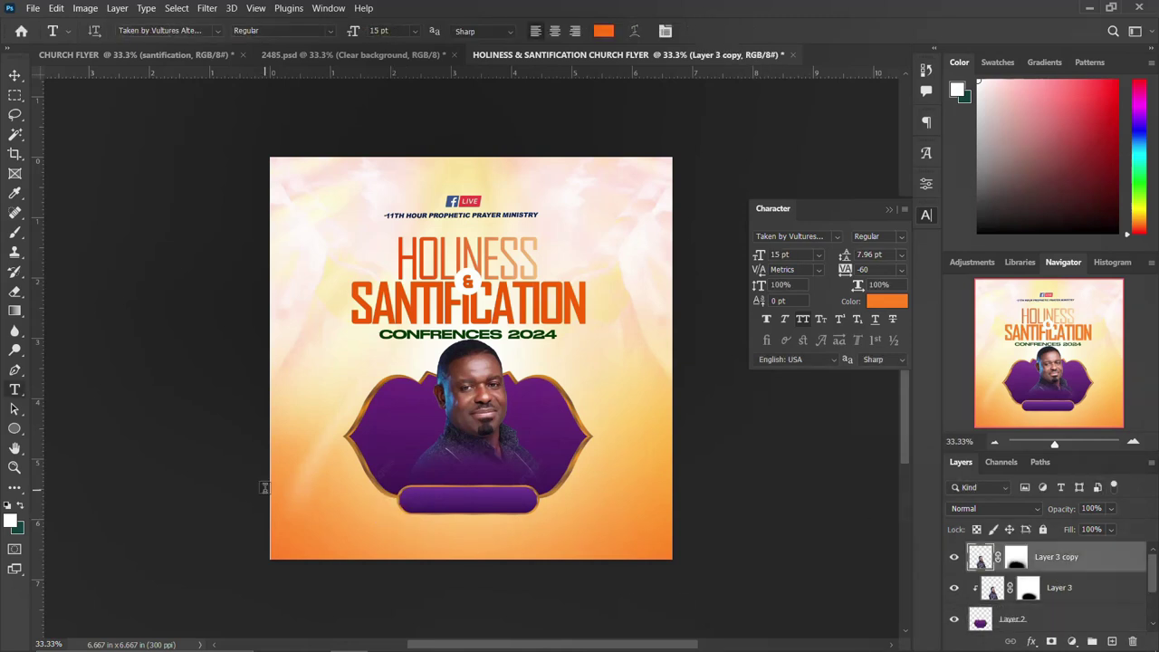
pyautogui.click(367, 519)
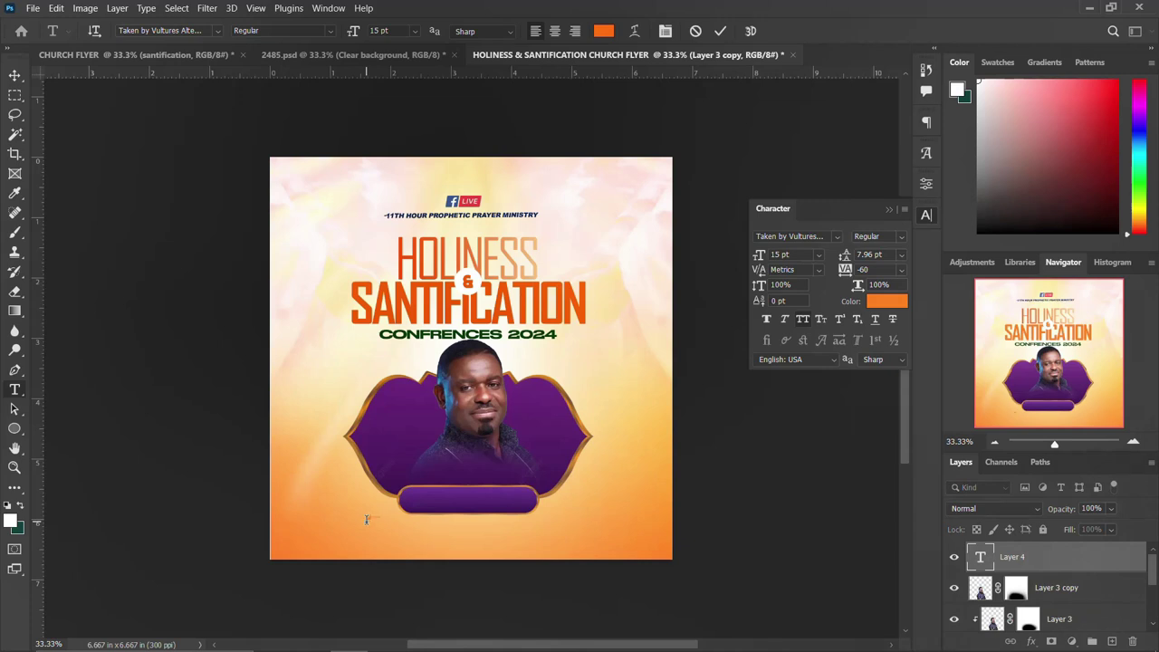
pyautogui.write('With')
pyautogui.hotkey('ctrl', 't')
pyautogui.moveTo(374, 527); pyautogui.dragTo(431, 511)
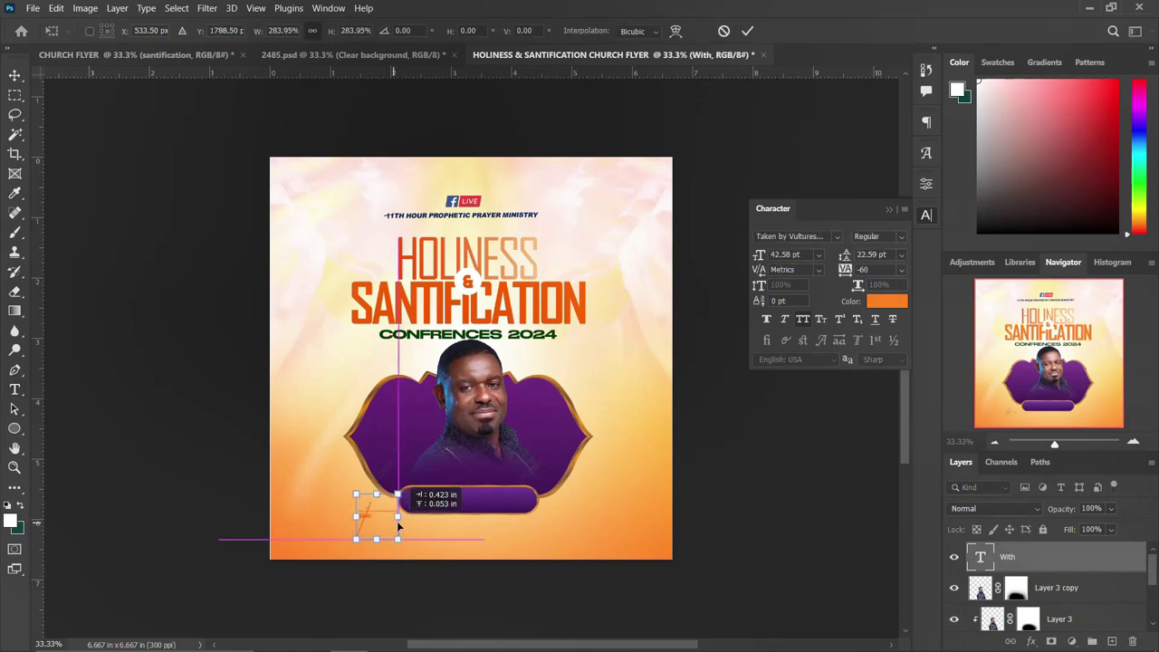
pyautogui.press('Return')
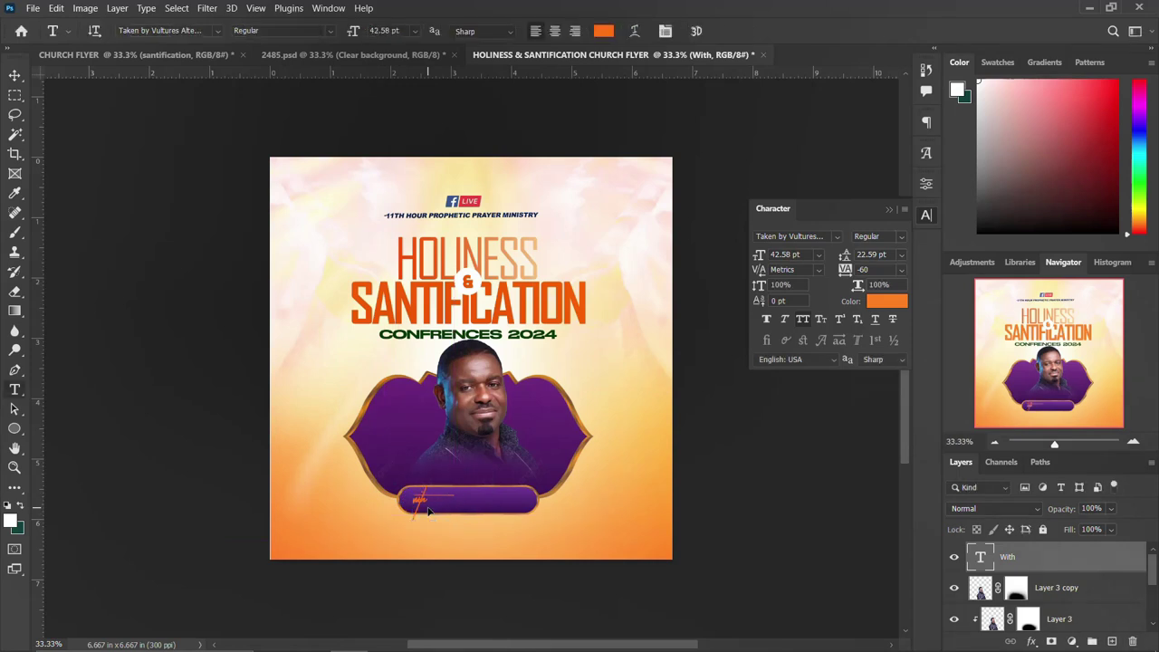
# Set the With text to 20 pt.
pyautogui.click(784, 255)
pyautogui.write('20')
pyautogui.press('Return')
pyautogui.click(927, 217)
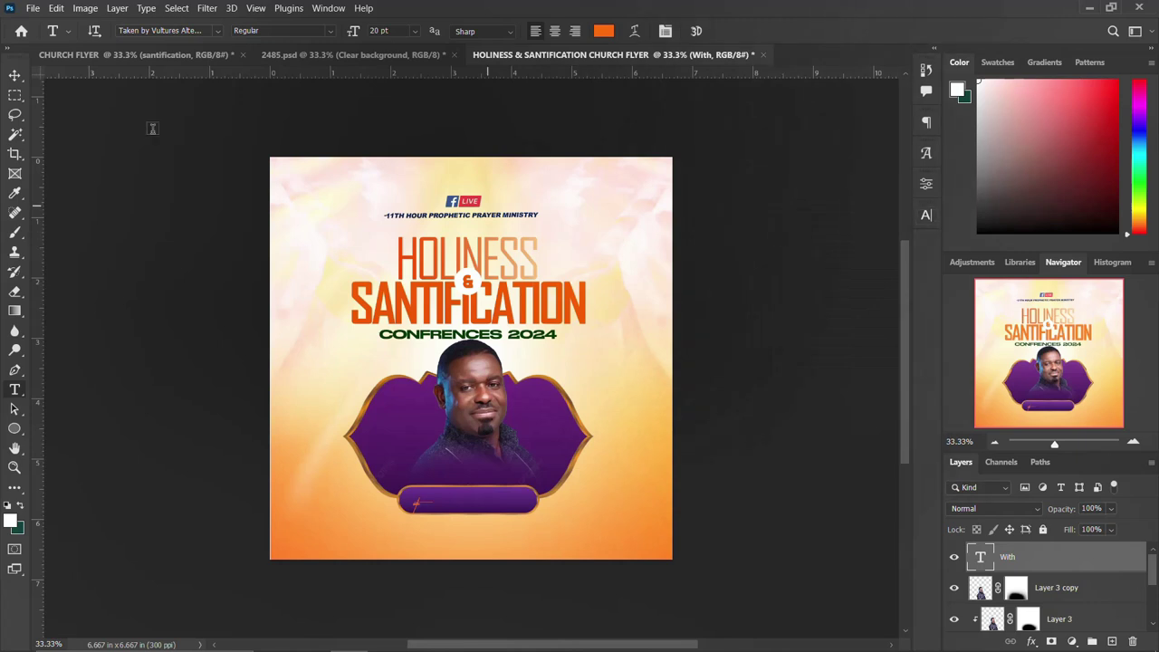
pyautogui.click(15, 76)
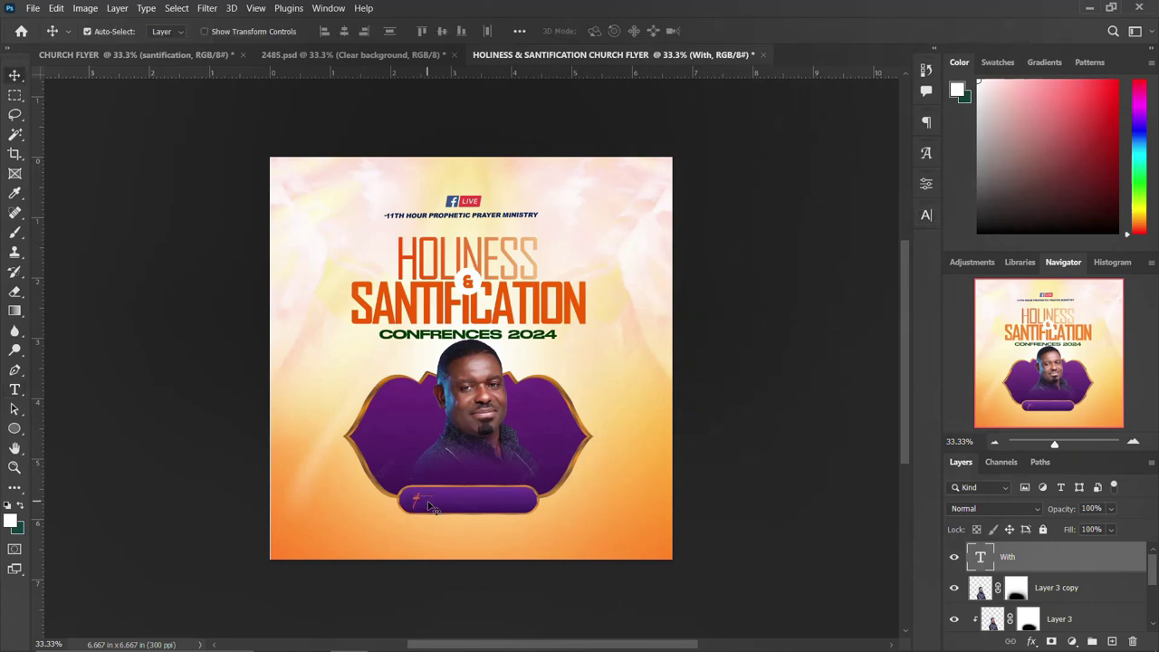
# Type the preacher's name as a new text layer on the purple bar.
pyautogui.press('t')
pyautogui.click(455, 505)
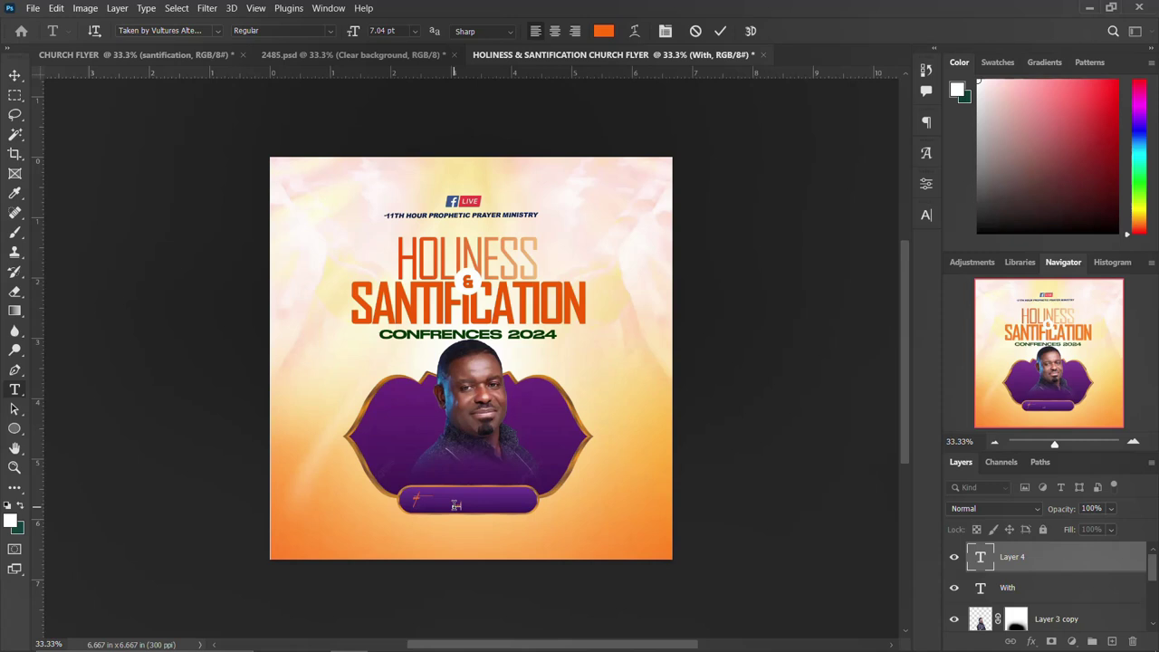
pyautogui.write('rev samuel')
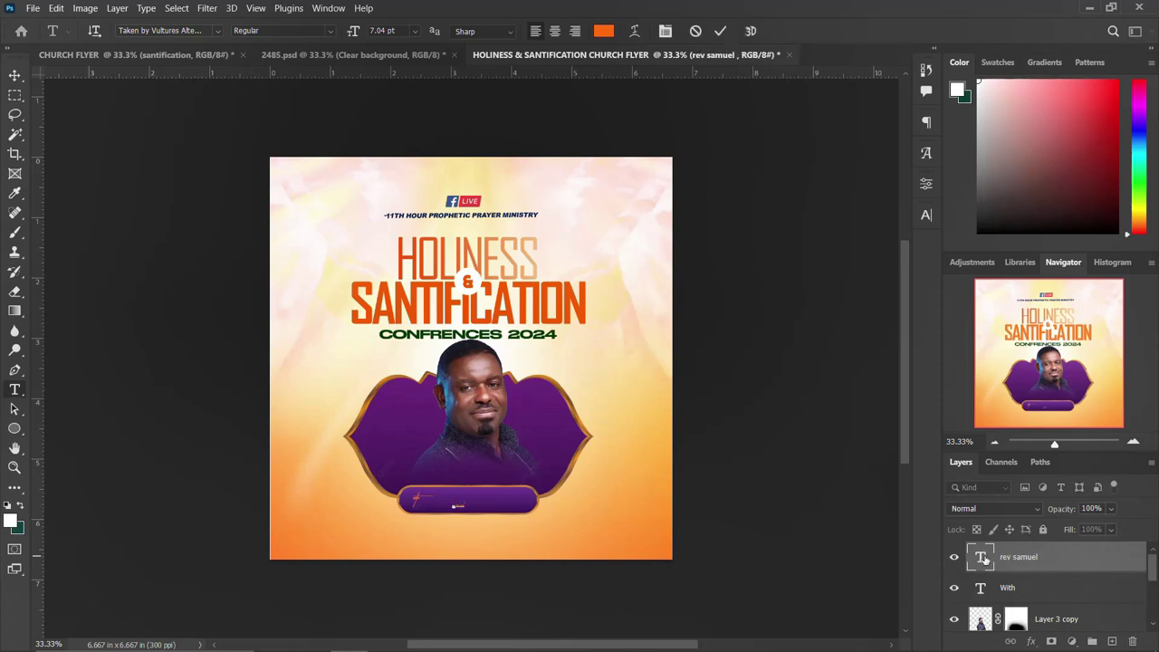
pyautogui.hotkey('ctrl', 'Return')
# Set the name text to 15 pt in the Sequel Sans font.
pyautogui.click(925, 216)
pyautogui.click(783, 254)
pyautogui.write('15')
pyautogui.press('Return')
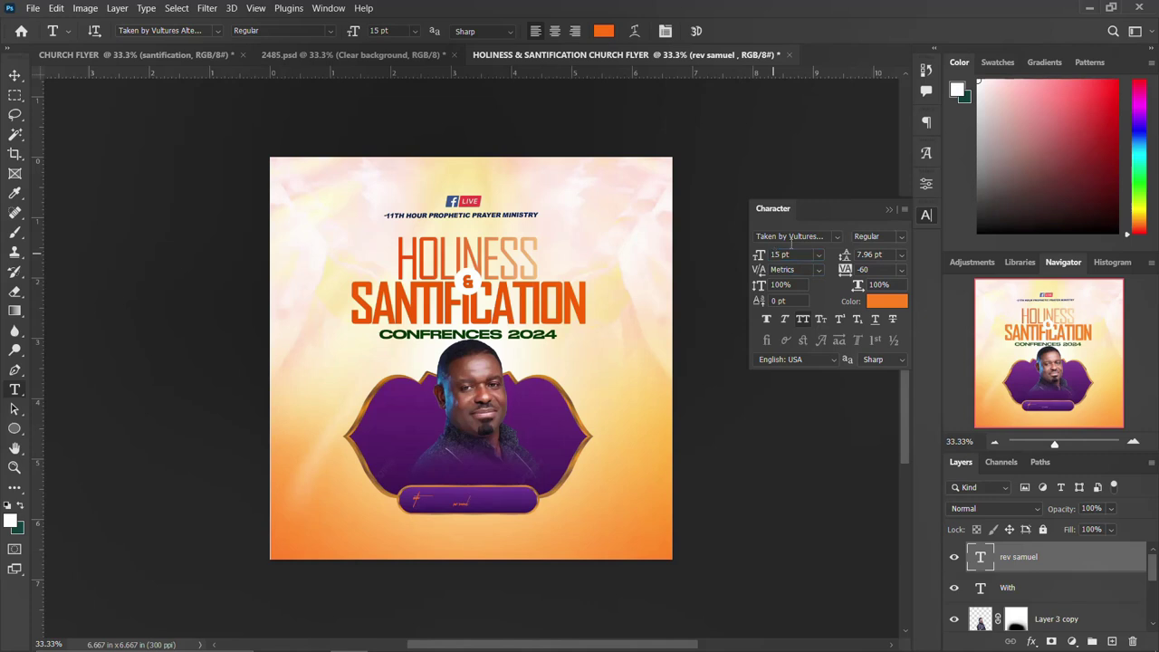
pyautogui.click(837, 236)
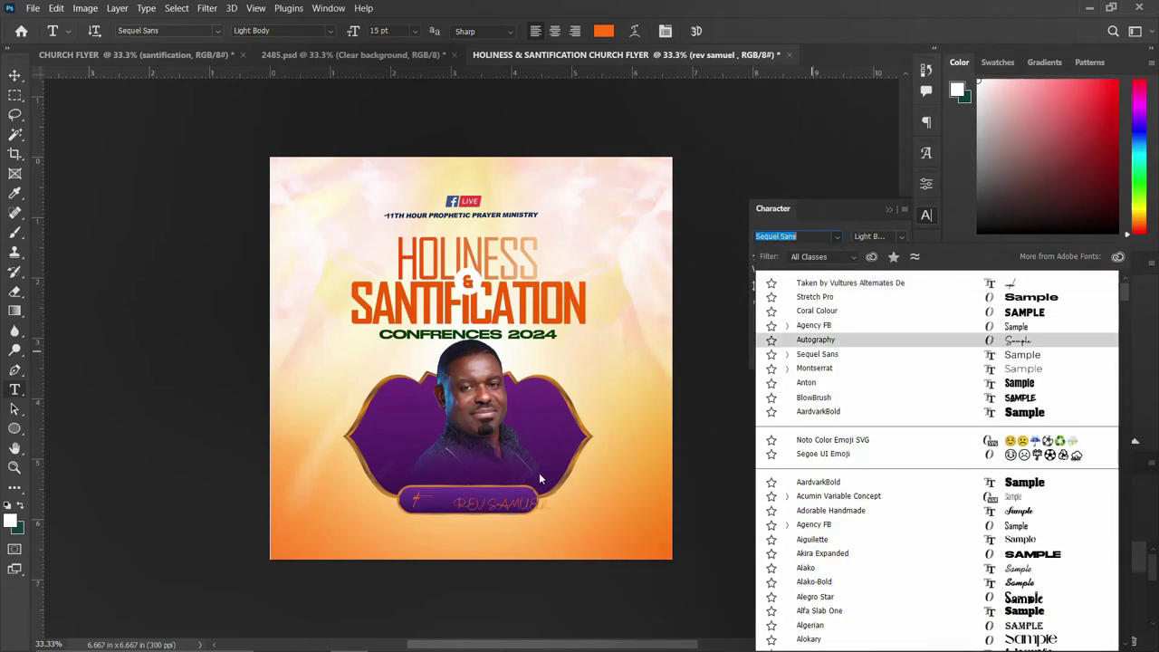
pyautogui.press('Return')
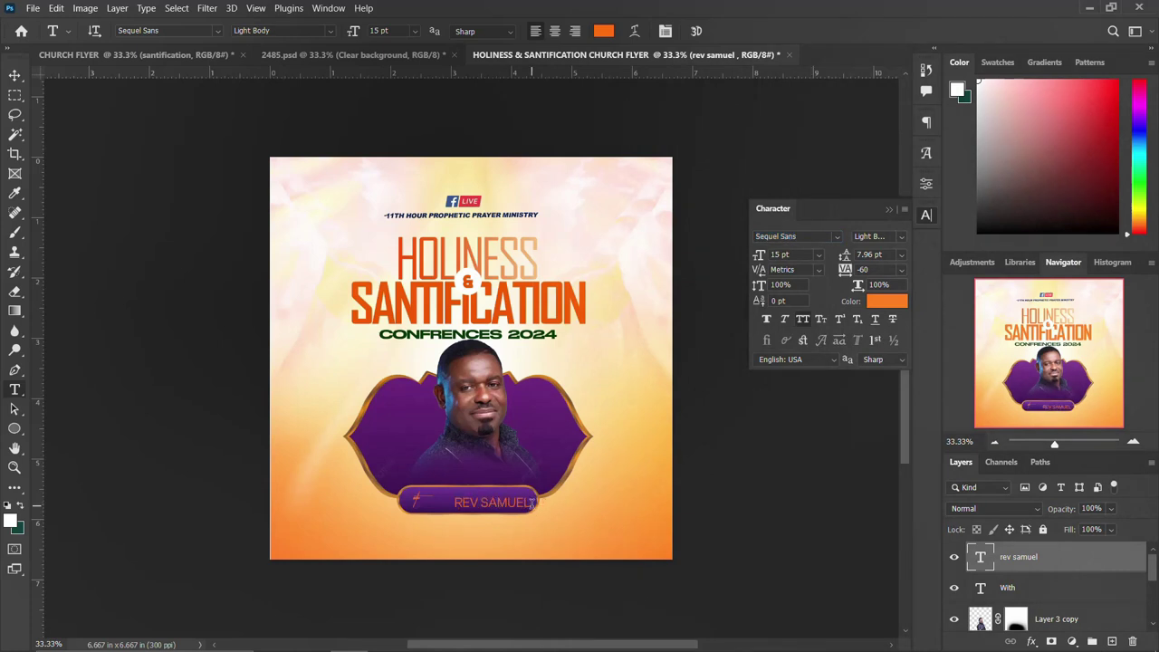
# Complete the name text and give it 10 pt line spacing.
pyautogui.click(532, 502)
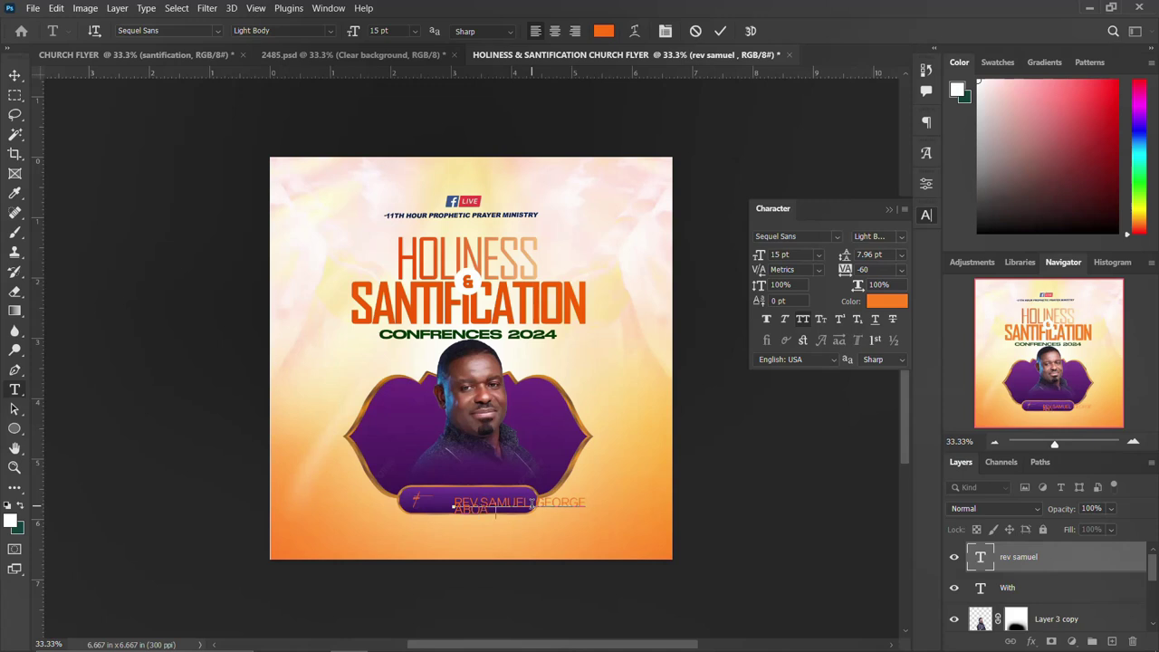
pyautogui.write('TENG')
pyautogui.hotkey('ctrl', 'Return')
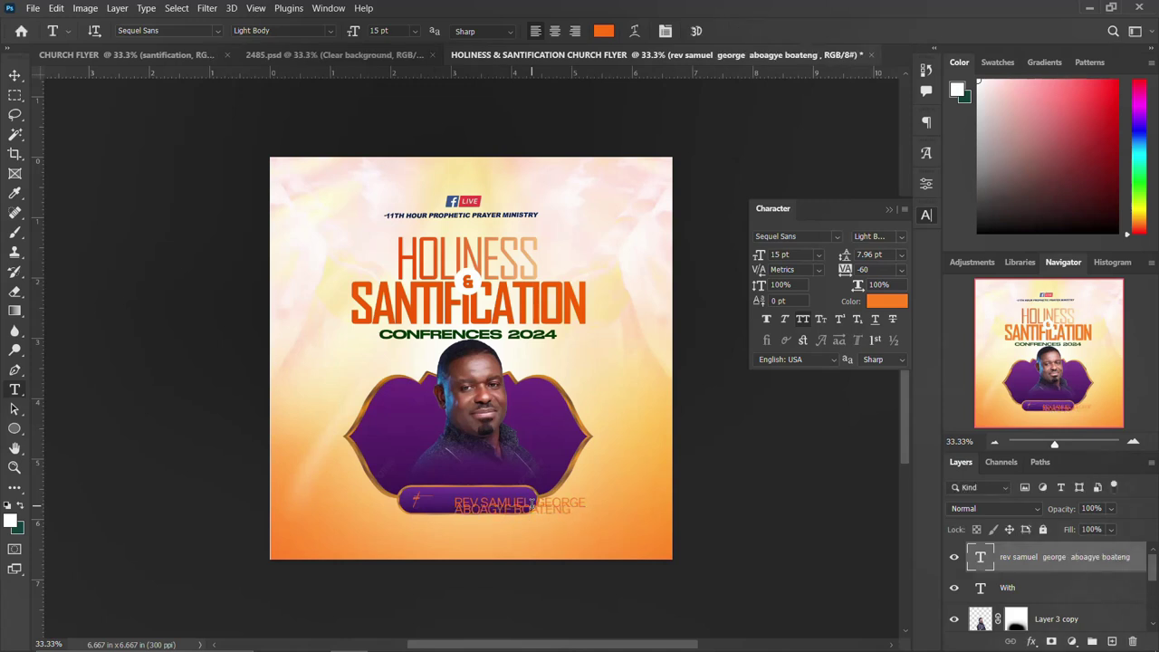
pyautogui.doubleClick(869, 254)
pyautogui.write('10')
pyautogui.press('Return')
# Scale the name text down to fit onto the purple bar.
pyautogui.click(927, 215)
pyautogui.hotkey('ctrl', 't')
pyautogui.moveTo(581, 504); pyautogui.dragTo(518, 504)
pyautogui.press('Return')
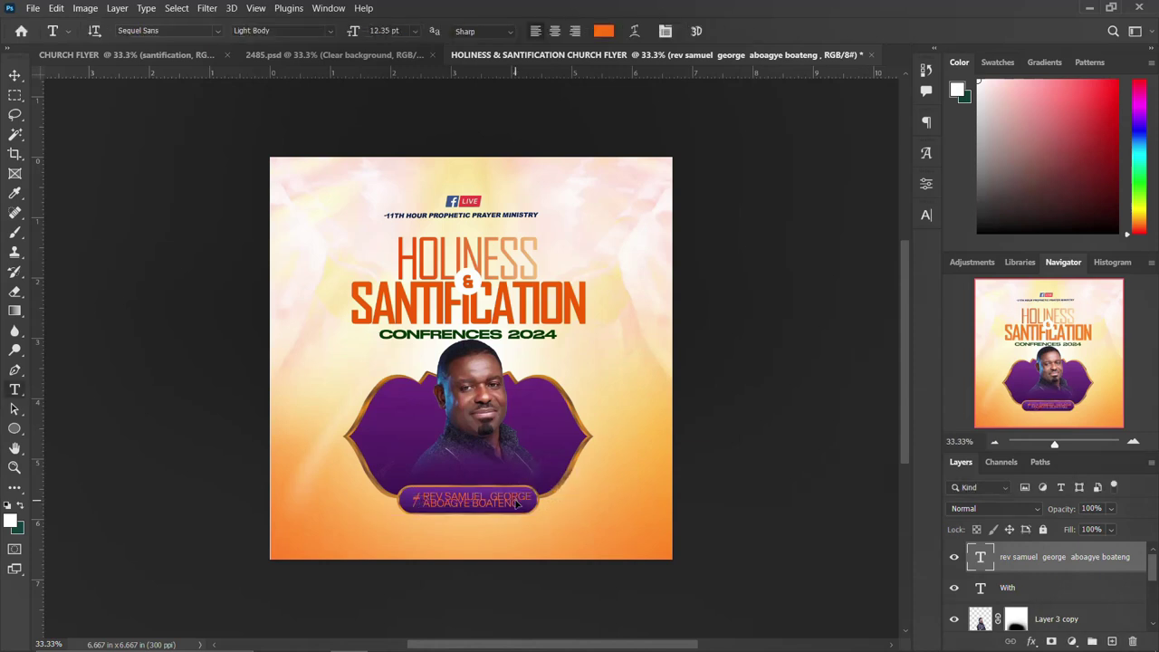
# Tighten the name's line spacing to 9 pt.
pyautogui.click(925, 216)
pyautogui.doubleClick(868, 255)
pyautogui.write('9')
pyautogui.press('Return')
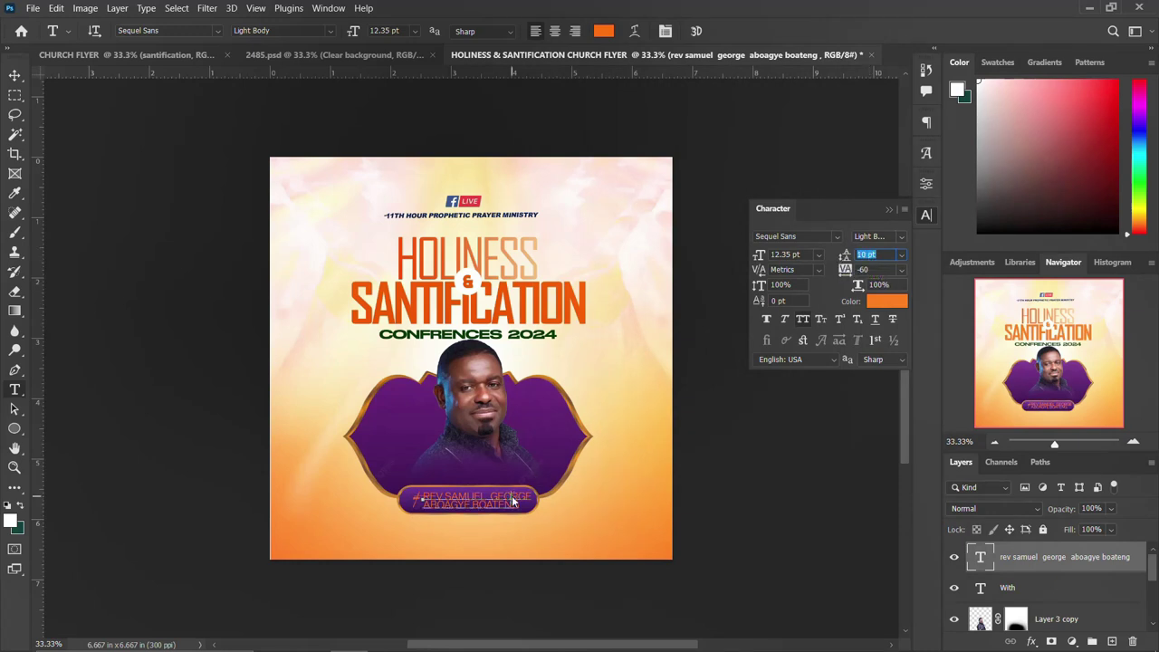
# Color the first-line name, excluding the title, light cream fff3e8.
pyautogui.doubleClick(512, 497)
pyautogui.keyDown('shift'); pyautogui.click(424, 496); pyautogui.keyUp('shift')
pyautogui.moveTo(444, 496); pyautogui.dragTo(558, 485)
pyautogui.click(886, 301)
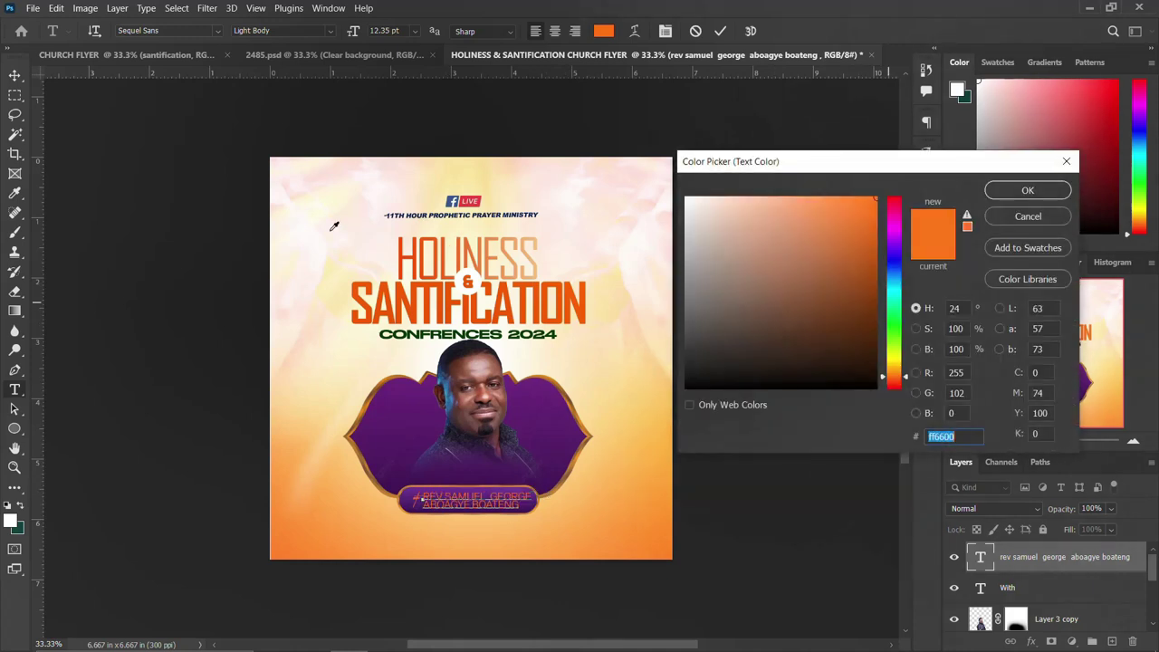
pyautogui.click(701, 197)
pyautogui.click(1028, 192)
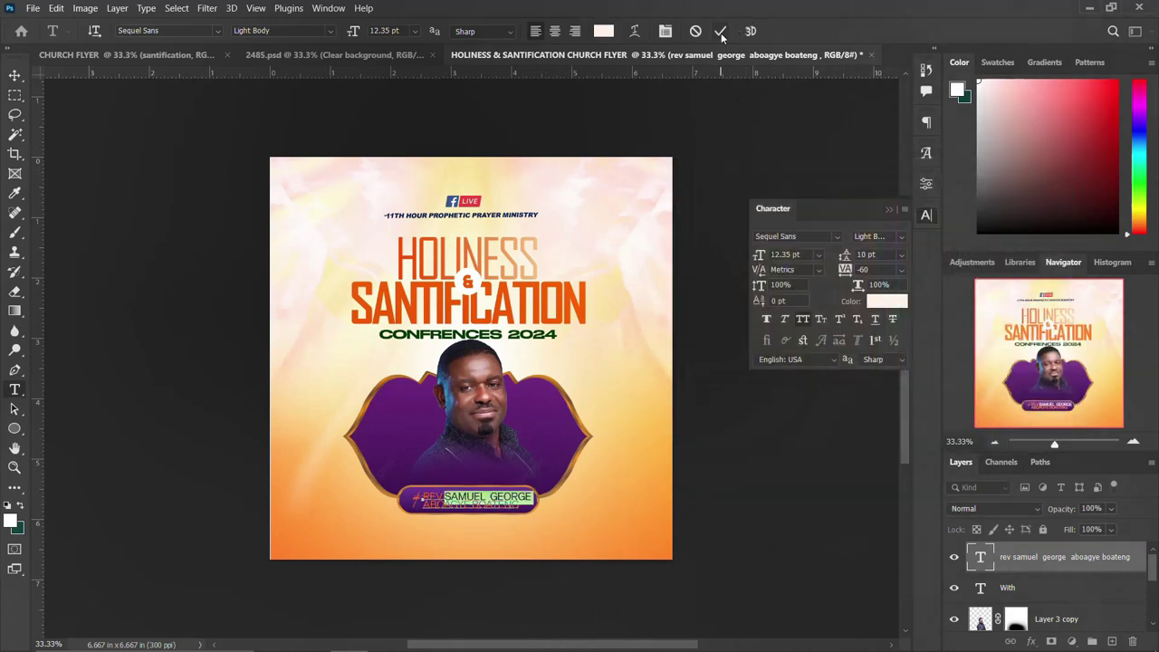
pyautogui.click(926, 214)
# Set the name's second line to Heavy Obl Body and commit the text.
pyautogui.moveTo(522, 505); pyautogui.dragTo(422, 504)
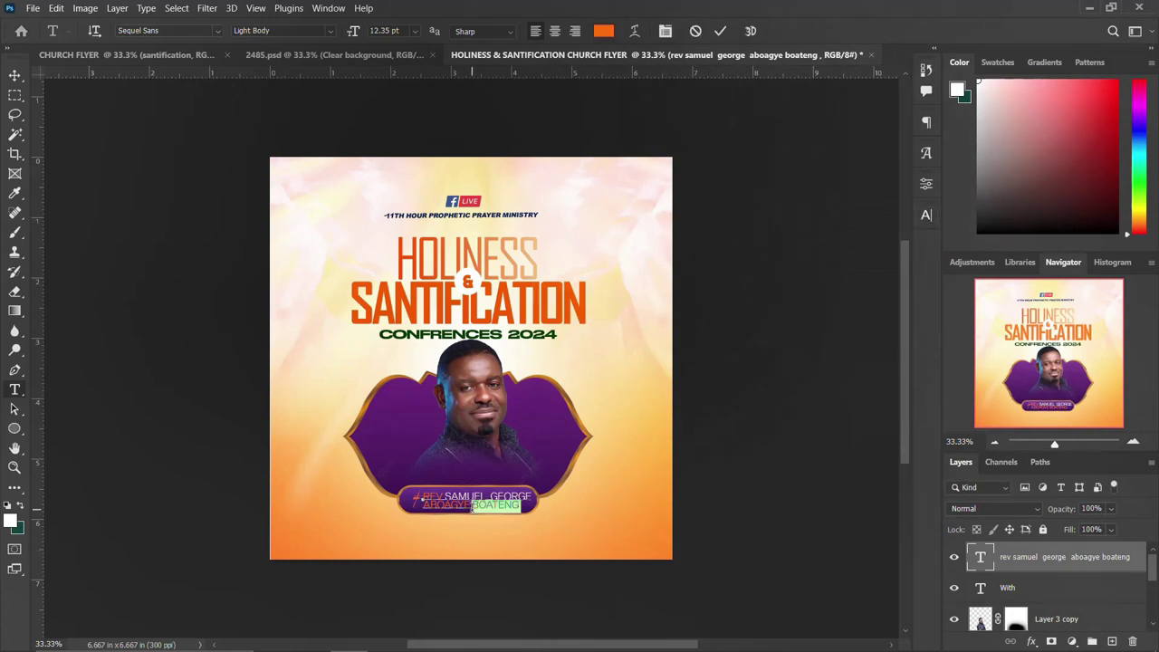
pyautogui.click(926, 214)
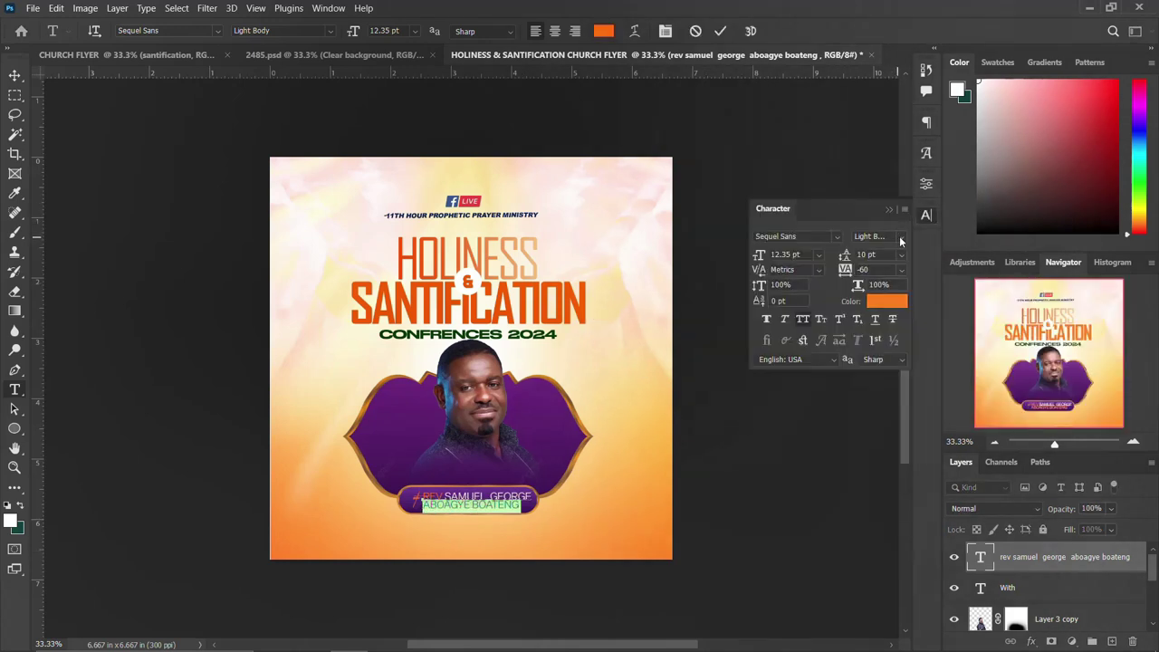
pyautogui.click(900, 240)
pyautogui.click(957, 237)
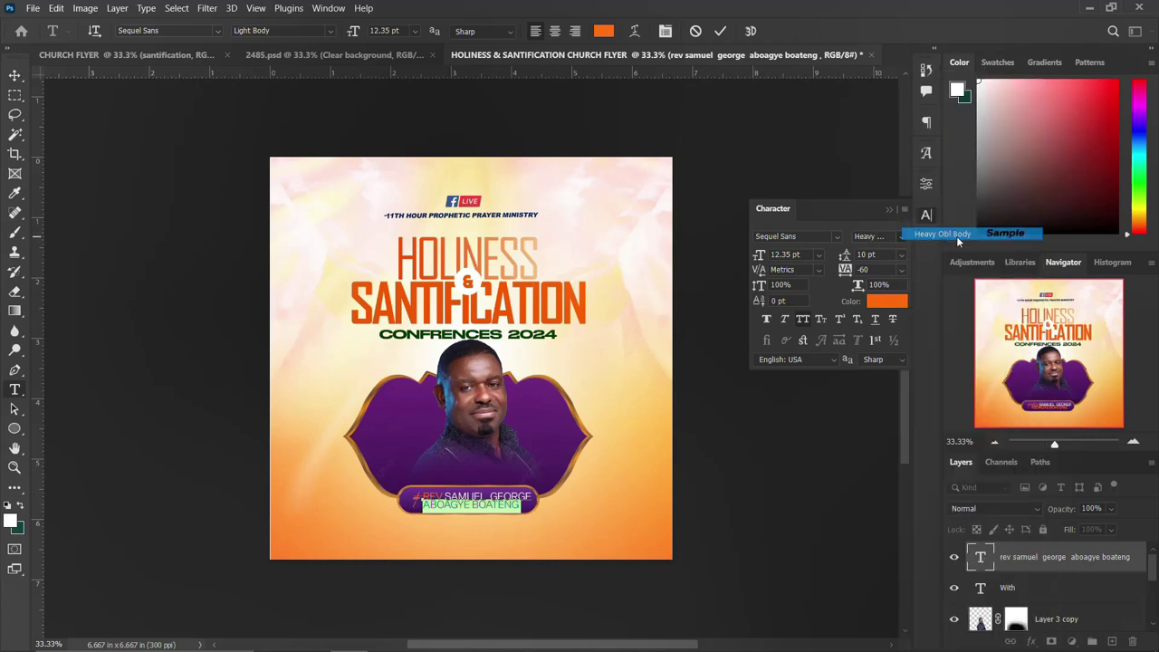
pyautogui.click(926, 215)
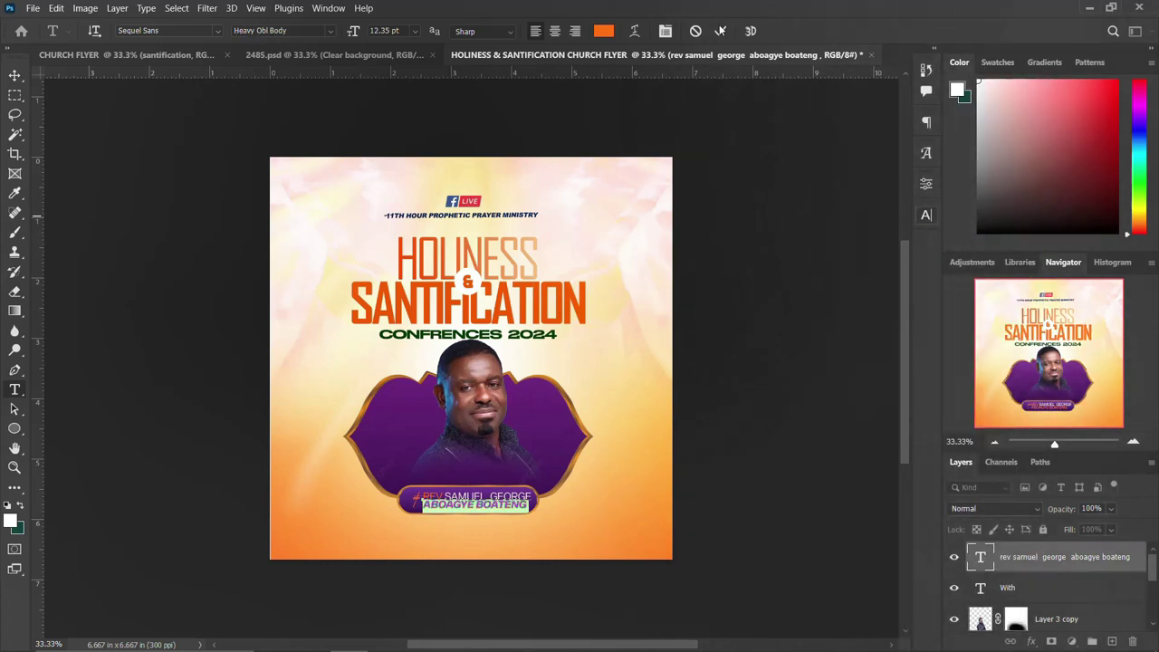
pyautogui.click(720, 30)
pyautogui.click(14, 72)
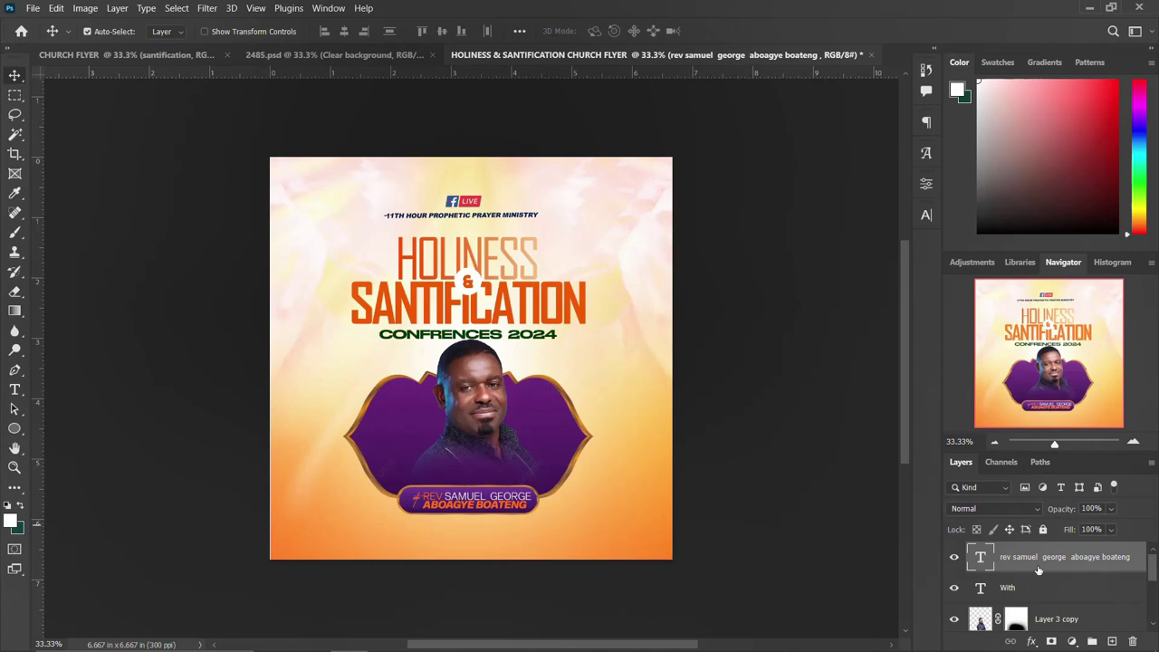
# Draw a rectangle left of the portrait with an orange gradient overlay and 50 px corners.
pyautogui.click(15, 429)
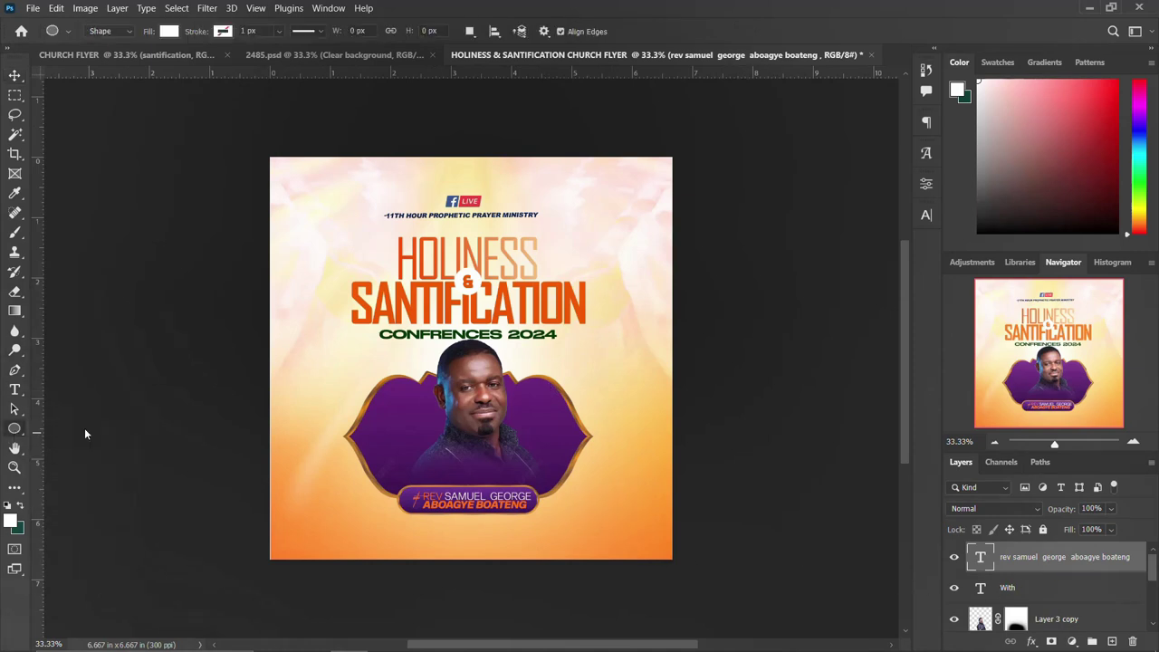
pyautogui.moveTo(366, 417); pyautogui.dragTo(415, 448)
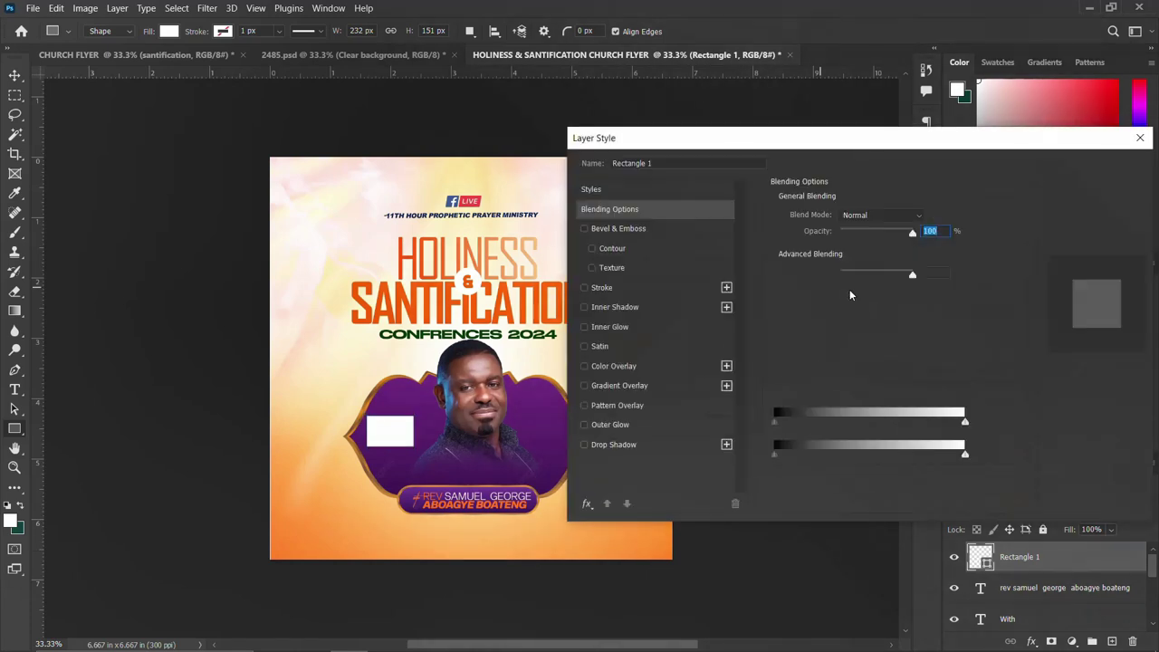
pyautogui.click(621, 386)
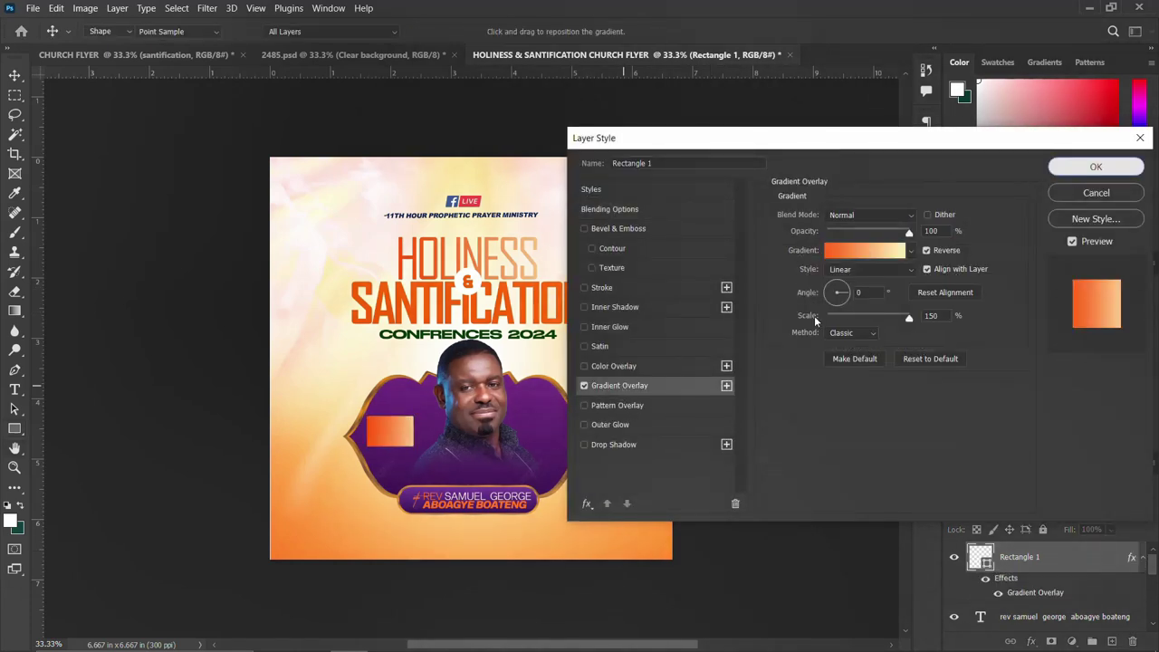
pyautogui.click(1077, 168)
pyautogui.scroll(-2, 725, 389)
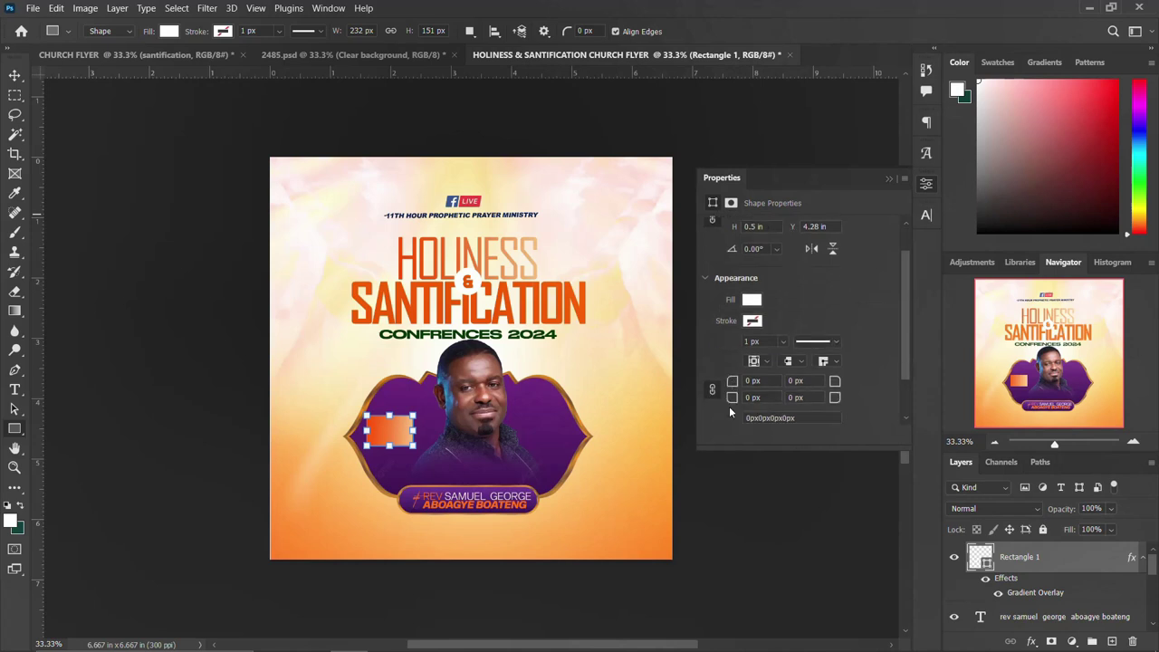
pyautogui.press('Return')
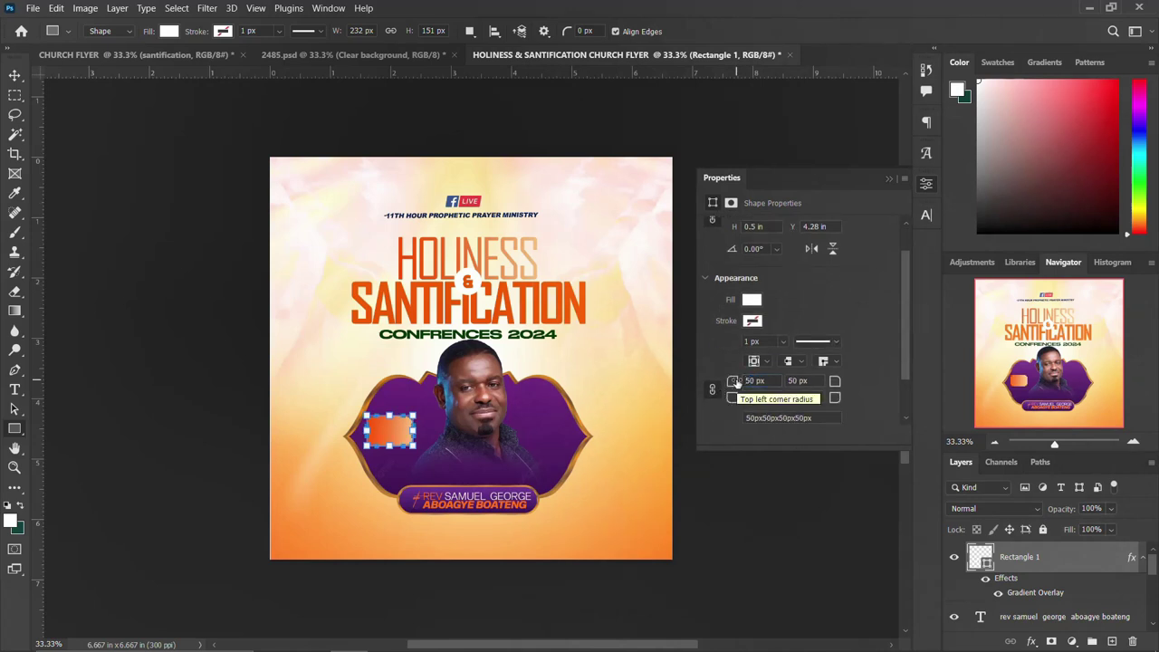
pyautogui.click(925, 184)
# Duplicate the rounded rectangle onto the frame's right side.
pyautogui.click(15, 74)
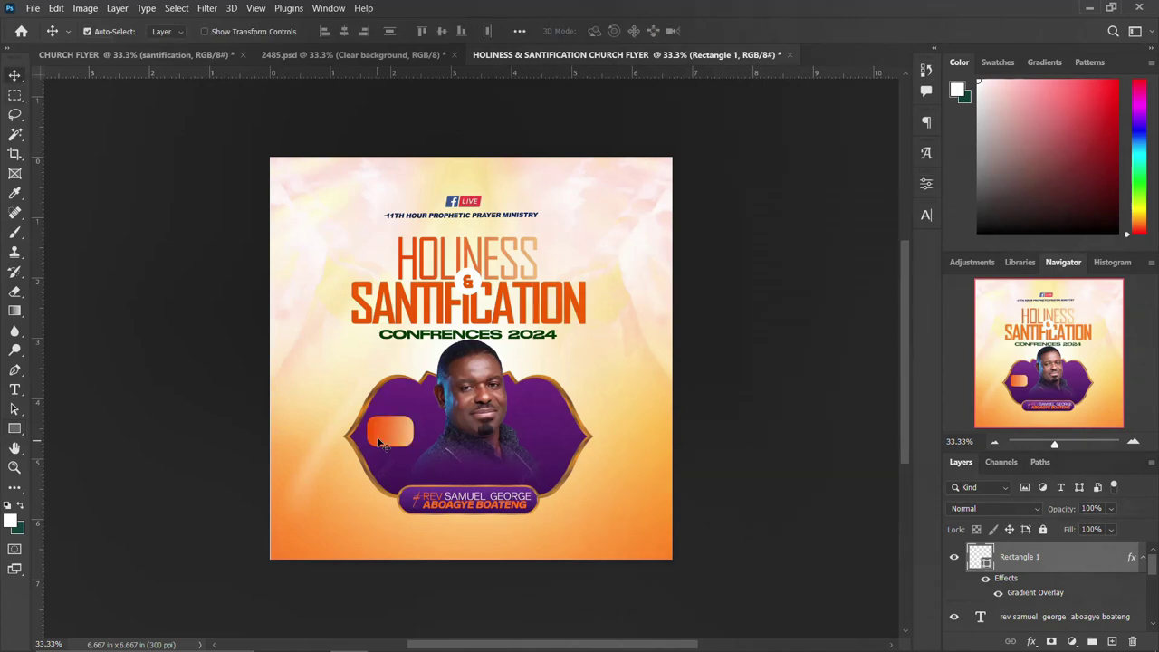
pyautogui.moveTo(380, 439); pyautogui.dragTo(539, 429)
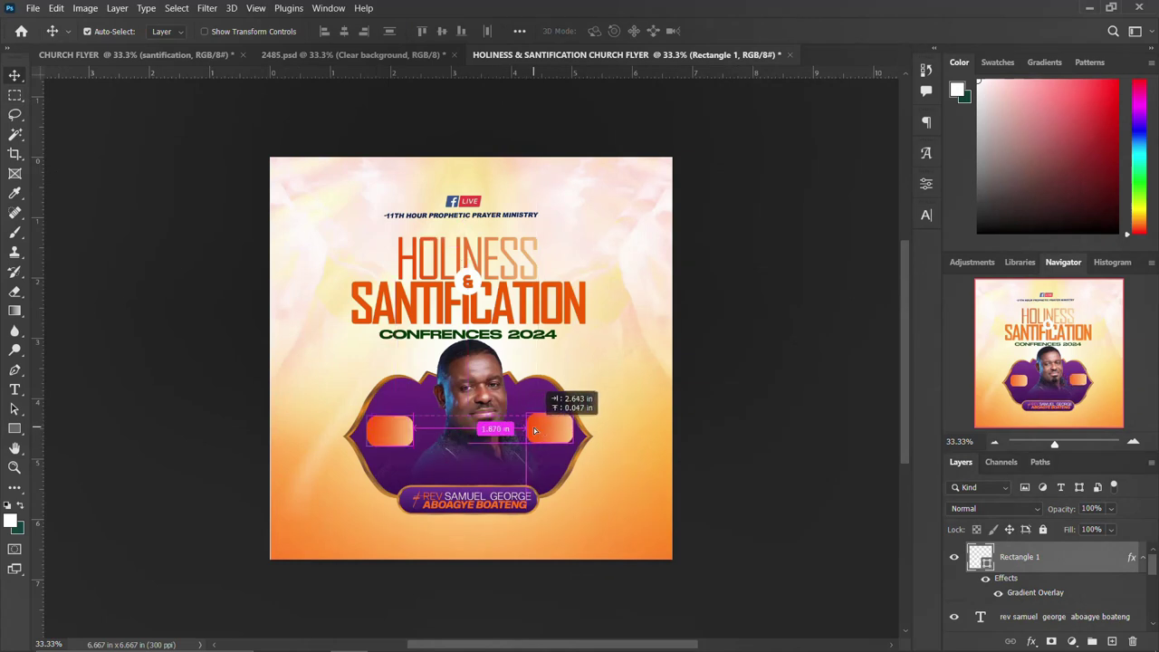
pyautogui.click(391, 431)
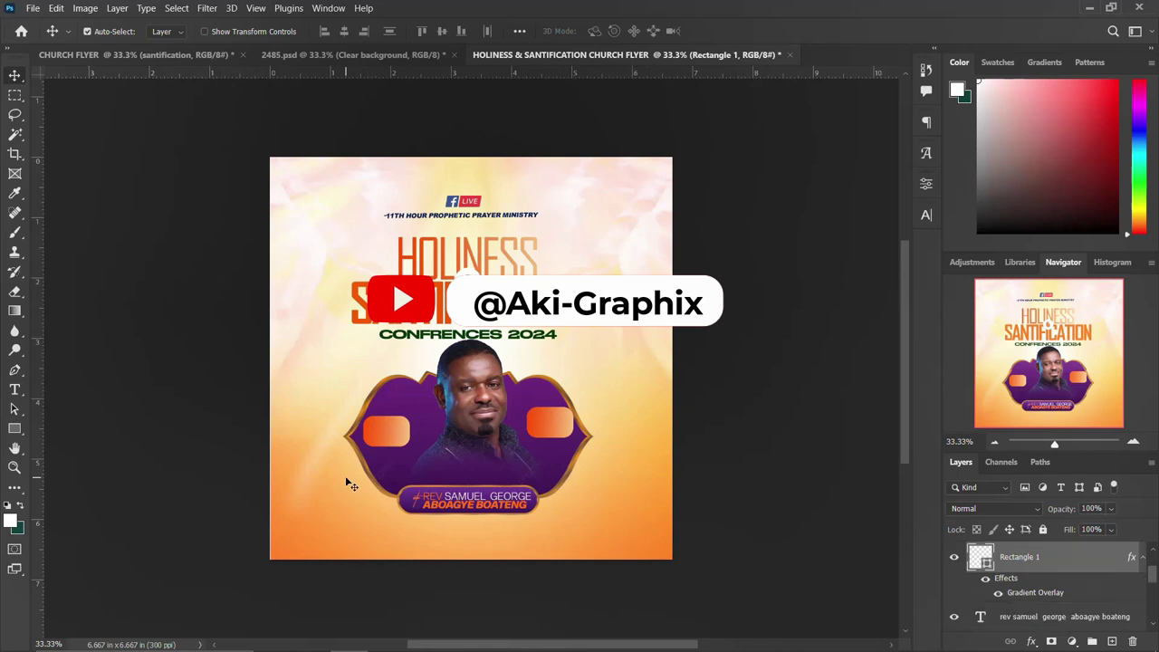
# Add an EXTERNAL text layer in the Heavy Body style.
pyautogui.press('t')
pyautogui.click(404, 378)
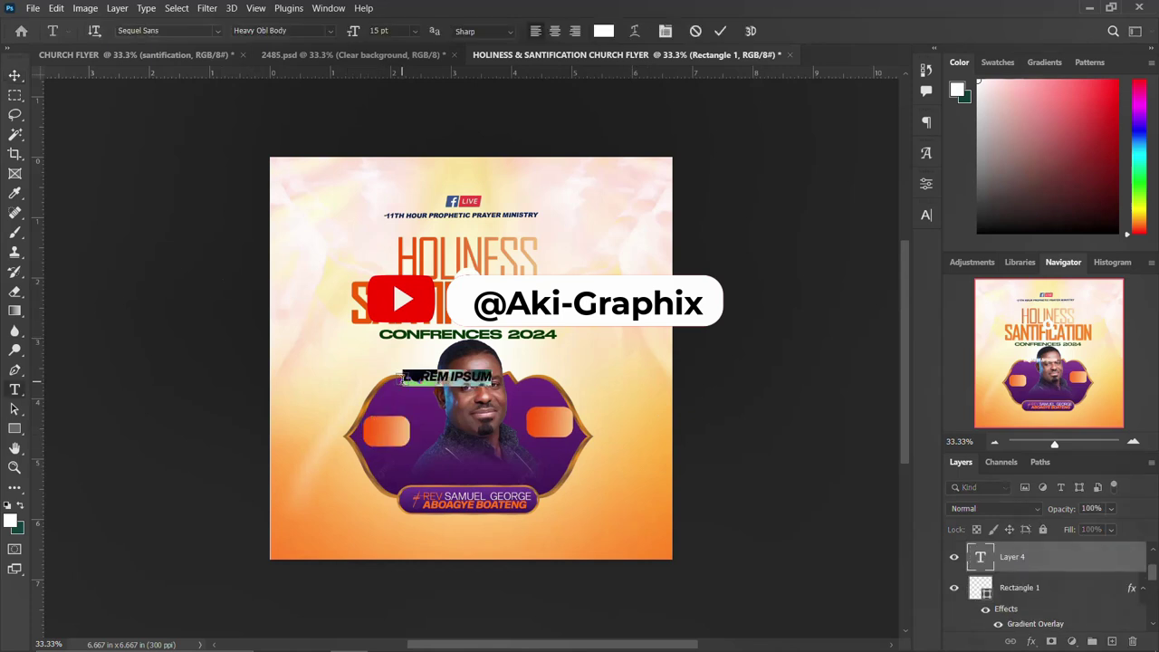
pyautogui.press('BackSpace')
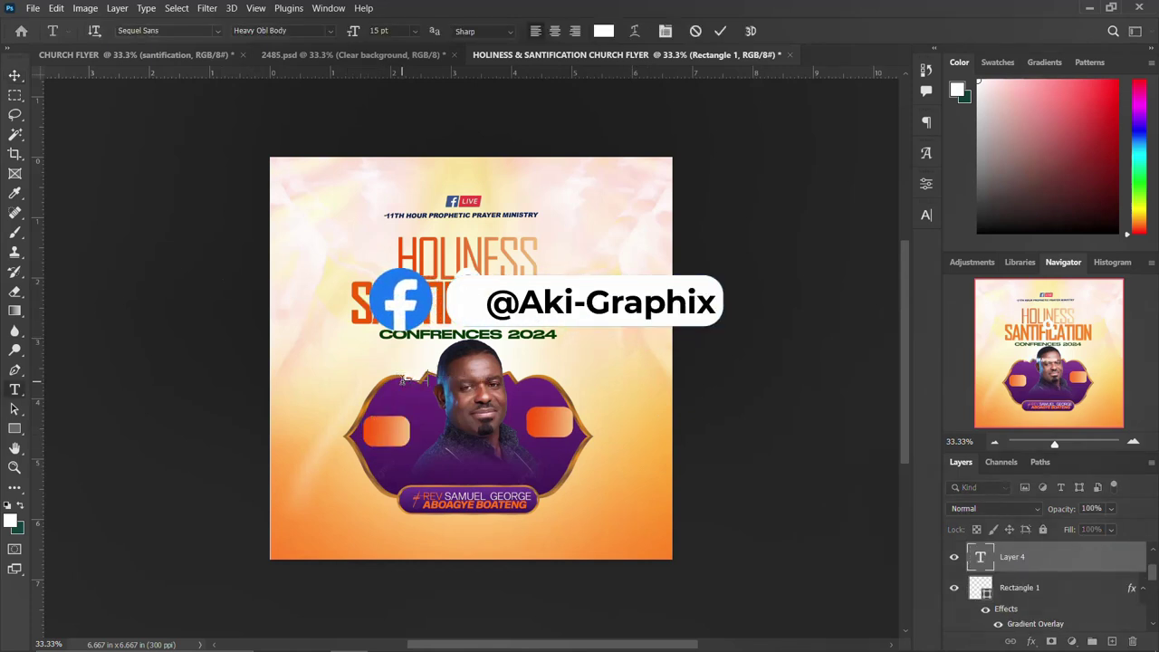
pyautogui.write('ETERNal')
pyautogui.hotkey('ctrl', 'Return')
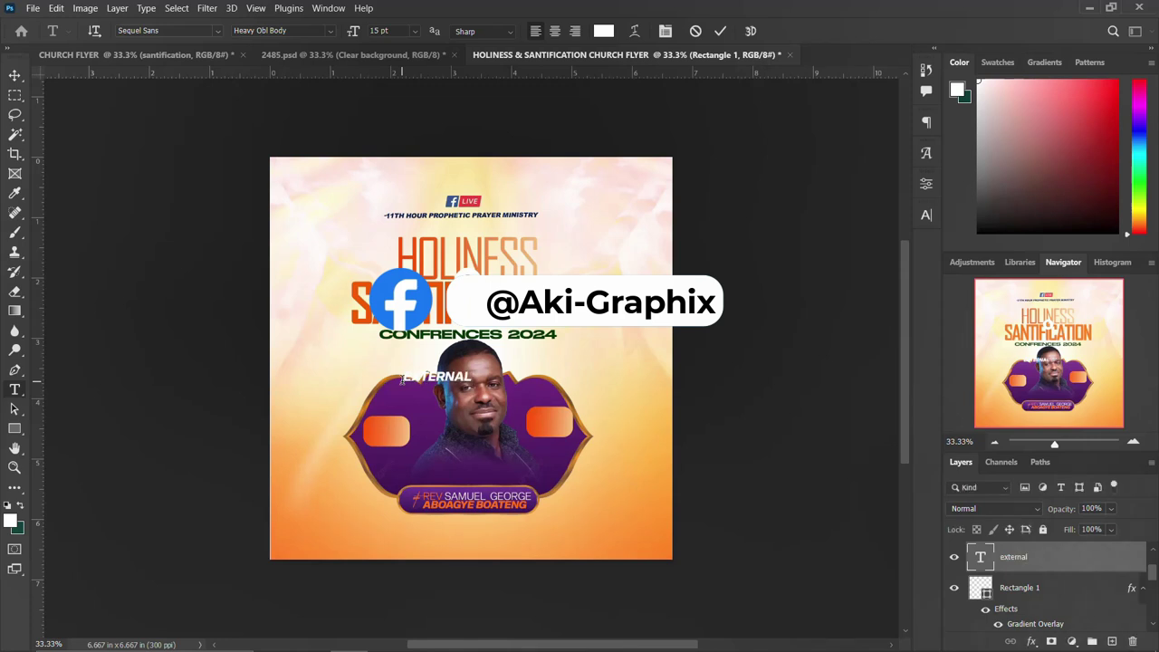
pyautogui.click(933, 216)
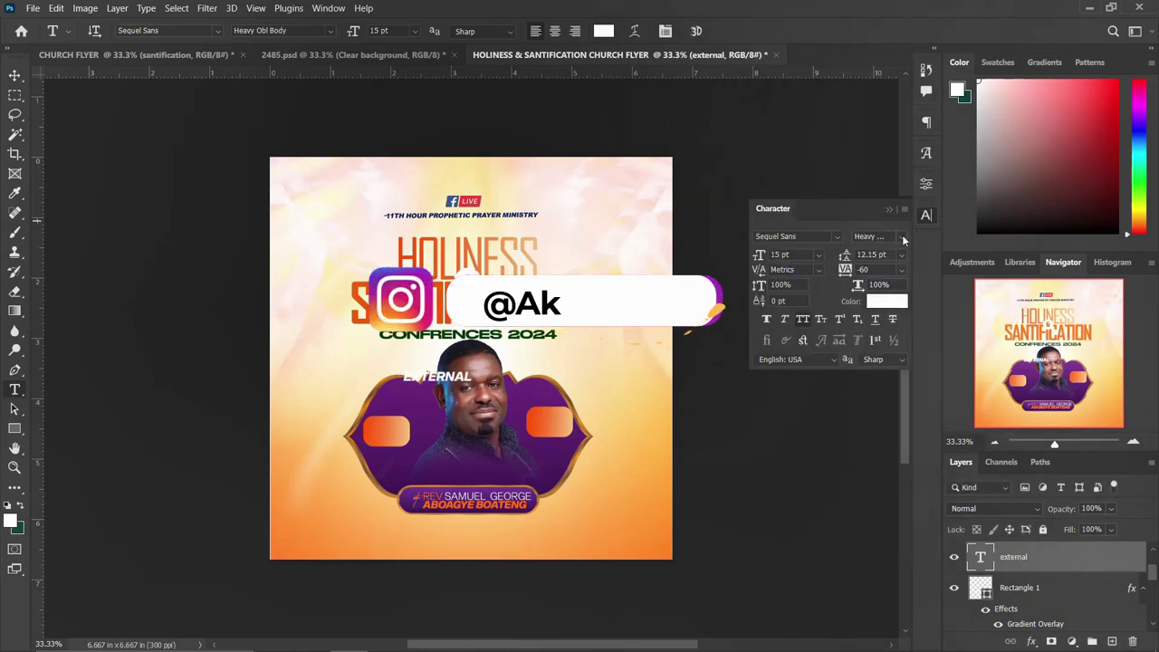
pyautogui.click(904, 236)
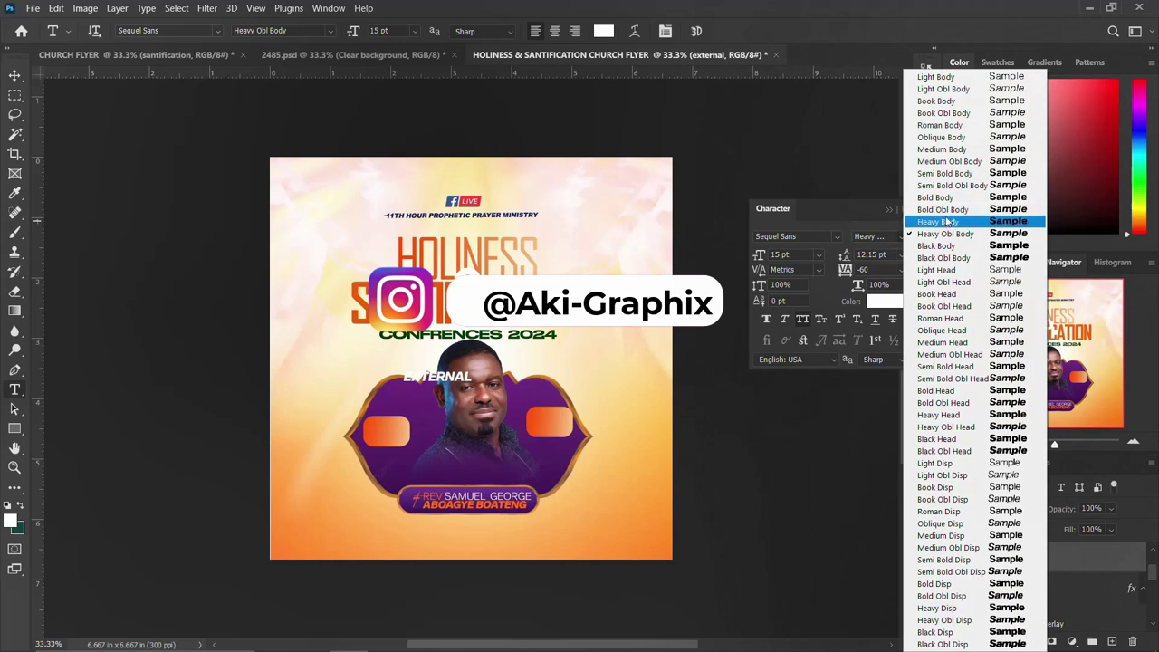
pyautogui.click(942, 221)
# Place EXTERNAL on the left orange badge at 8 pt.
pyautogui.press('v')
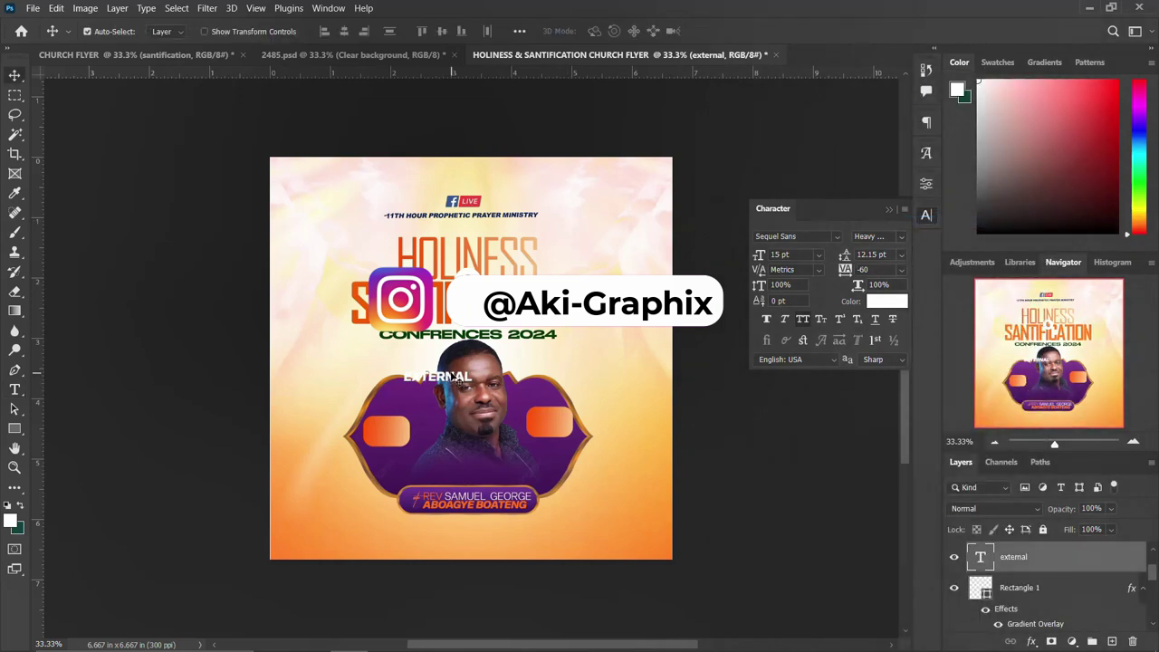
pyautogui.moveTo(458, 380); pyautogui.dragTo(408, 437)
pyautogui.write('9')
pyautogui.press('Return')
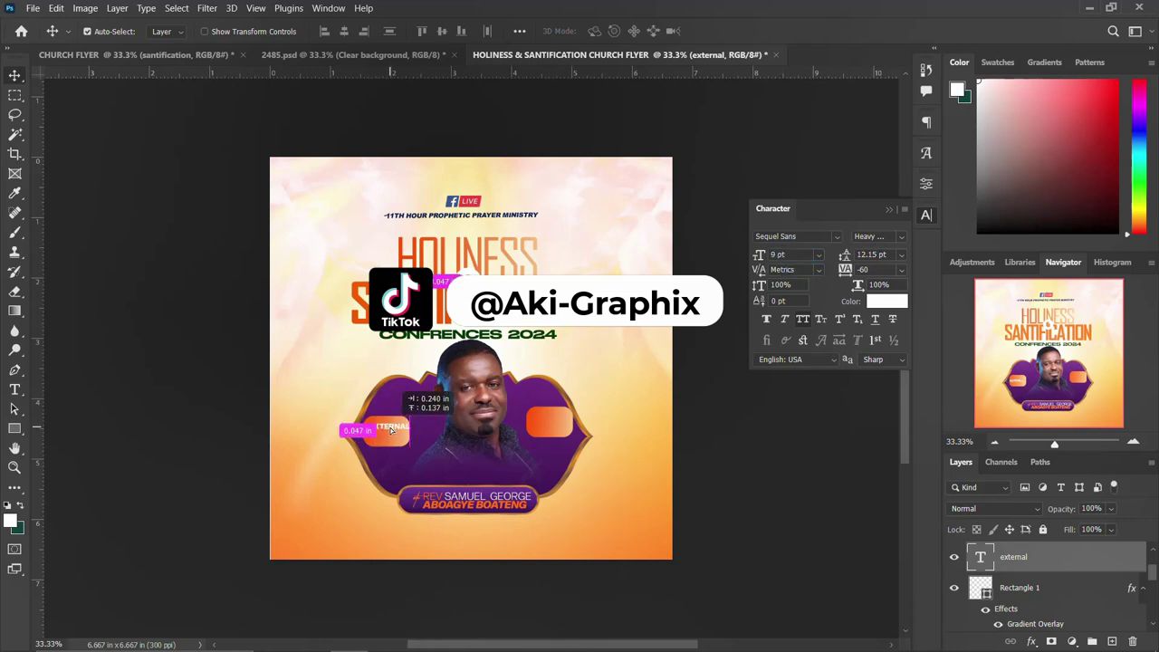
pyautogui.write('8')
pyautogui.press('Return')
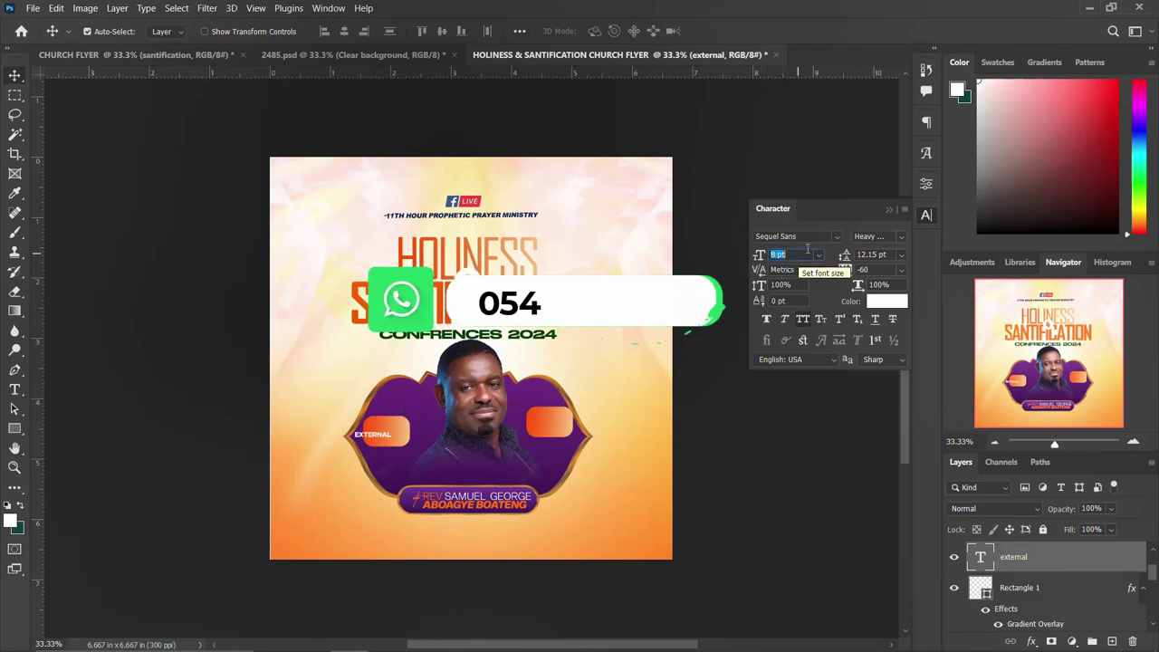
pyautogui.click(926, 215)
pyautogui.moveTo(378, 436); pyautogui.dragTo(395, 427)
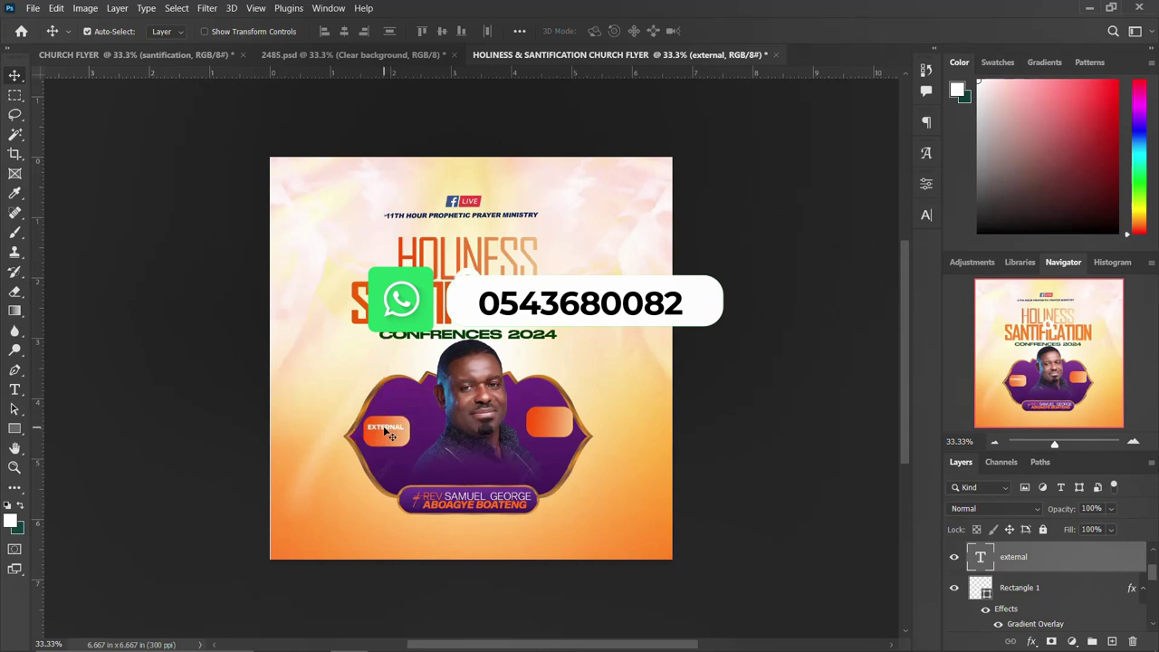
# Duplicate the text below, retype it as LIFE, and enlarge it about 192%.
pyautogui.hotkey('ctrl', 'j')
pyautogui.moveTo(395, 432); pyautogui.dragTo(390, 440)
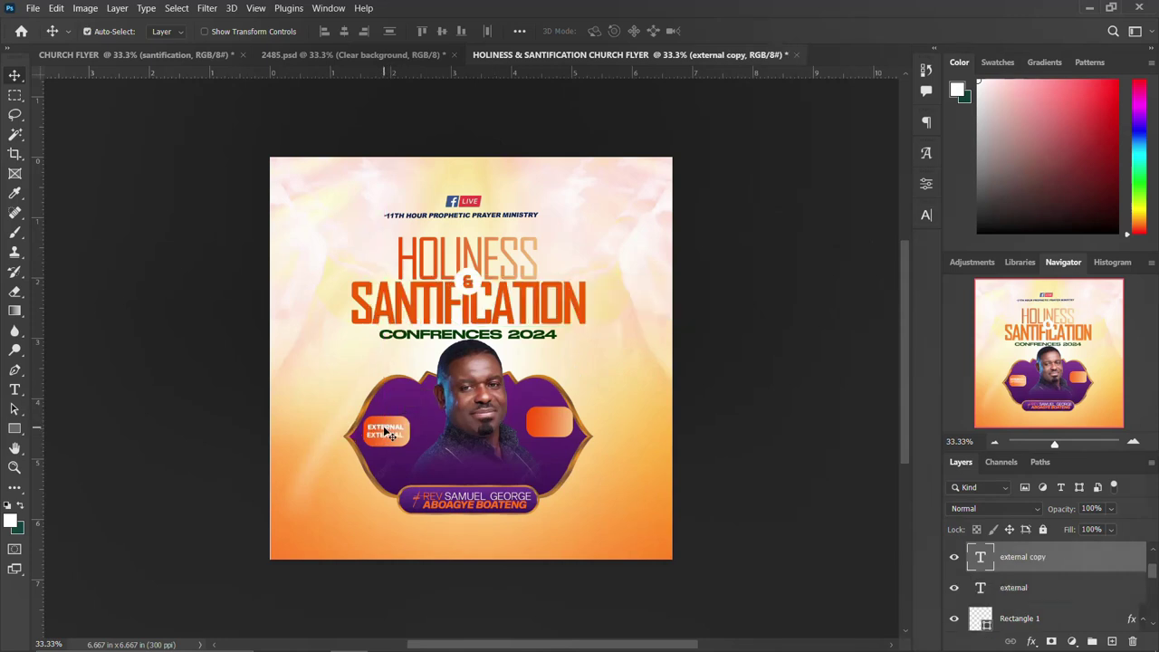
pyautogui.doubleClick(396, 437)
pyautogui.hotkey('ctrl', 'a')
pyautogui.write('c')
pyautogui.hotkey('ctrl', 'Return')
pyautogui.hotkey('ctrl', 't')
pyautogui.moveTo(382, 438); pyautogui.dragTo(387, 440)
pyautogui.press('Return')
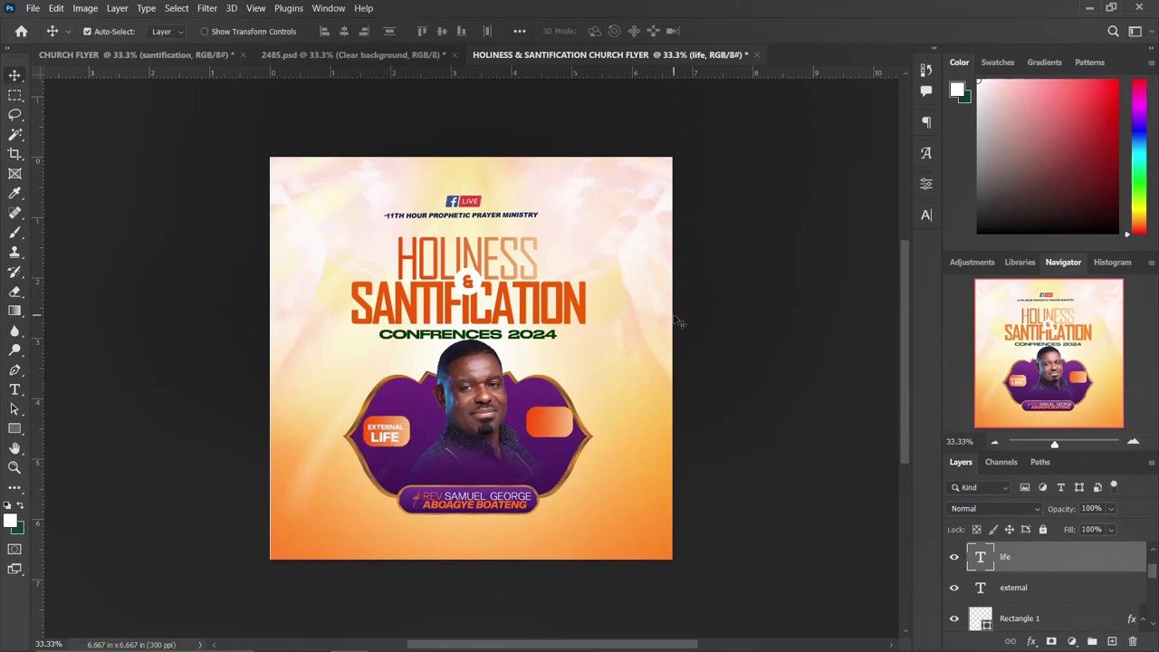
# Change EXTERNAL to a Medium font weight.
pyautogui.click(380, 429)
pyautogui.click(926, 215)
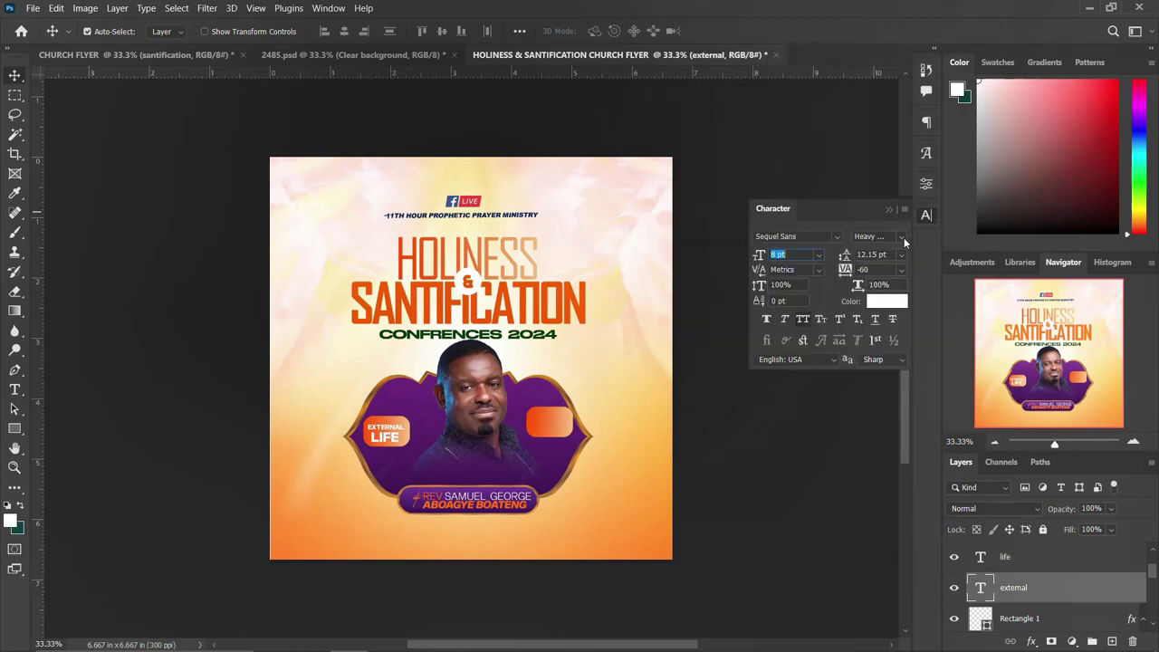
pyautogui.click(902, 236)
pyautogui.click(961, 150)
pyautogui.click(925, 214)
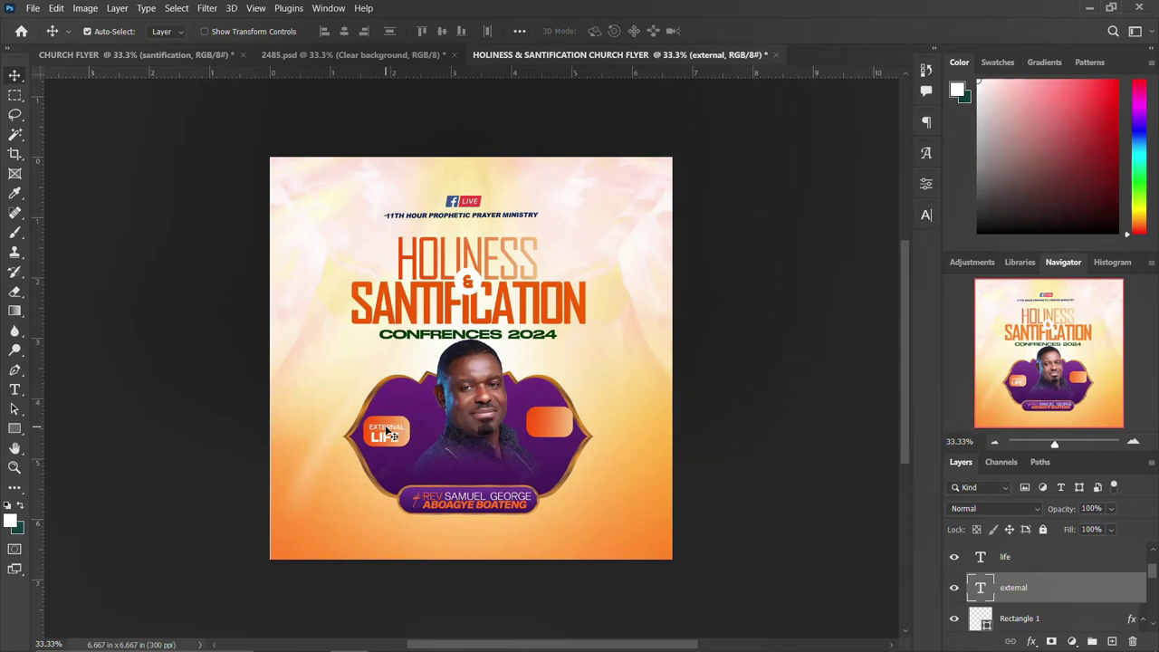
# Increase the LIFE text's font size.
pyautogui.click(376, 441)
pyautogui.click(925, 215)
pyautogui.click(786, 255)
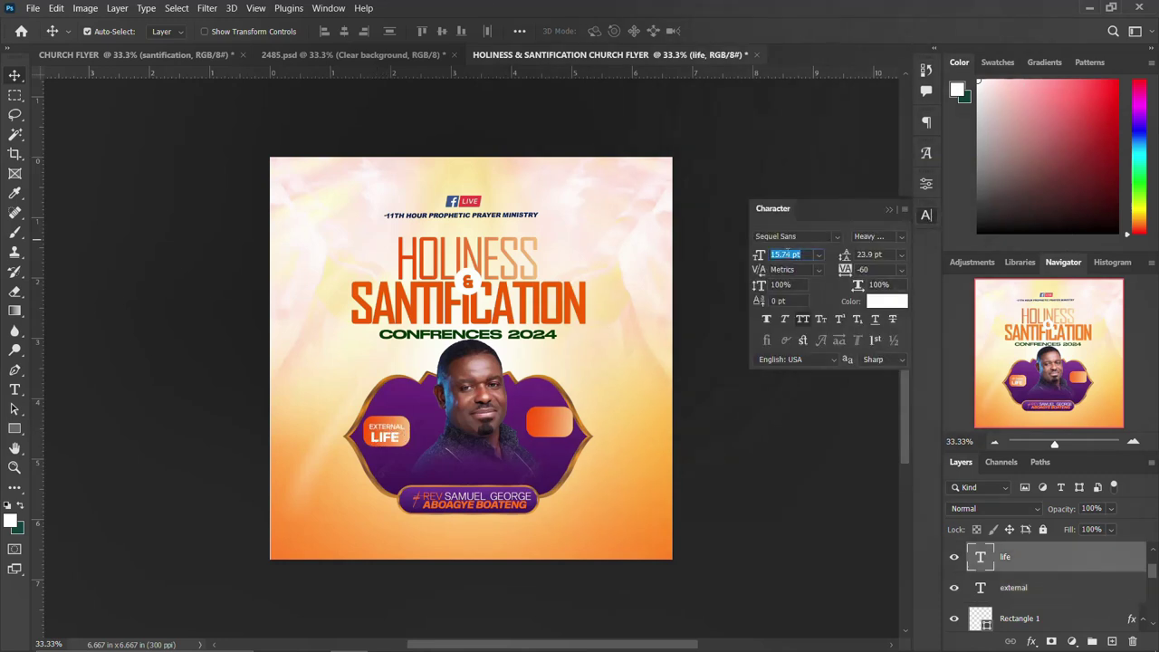
pyautogui.press('Up')
pyautogui.press('Up')
pyautogui.press('Up')
pyautogui.click(926, 214)
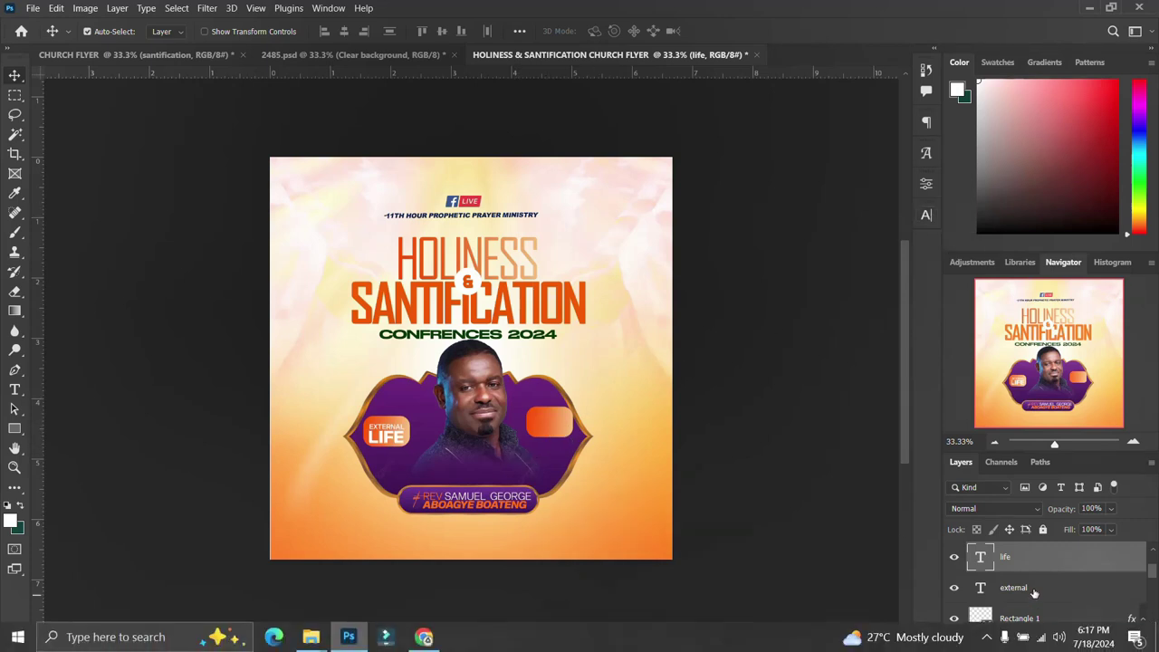
# Group the AUGUST, 2025, 6TH, 4TH and right rectangle layers as DATE.
pyautogui.scroll(2, 996, 564)
pyautogui.keyDown('shift'); pyautogui.click(1003, 567); pyautogui.keyUp('shift')
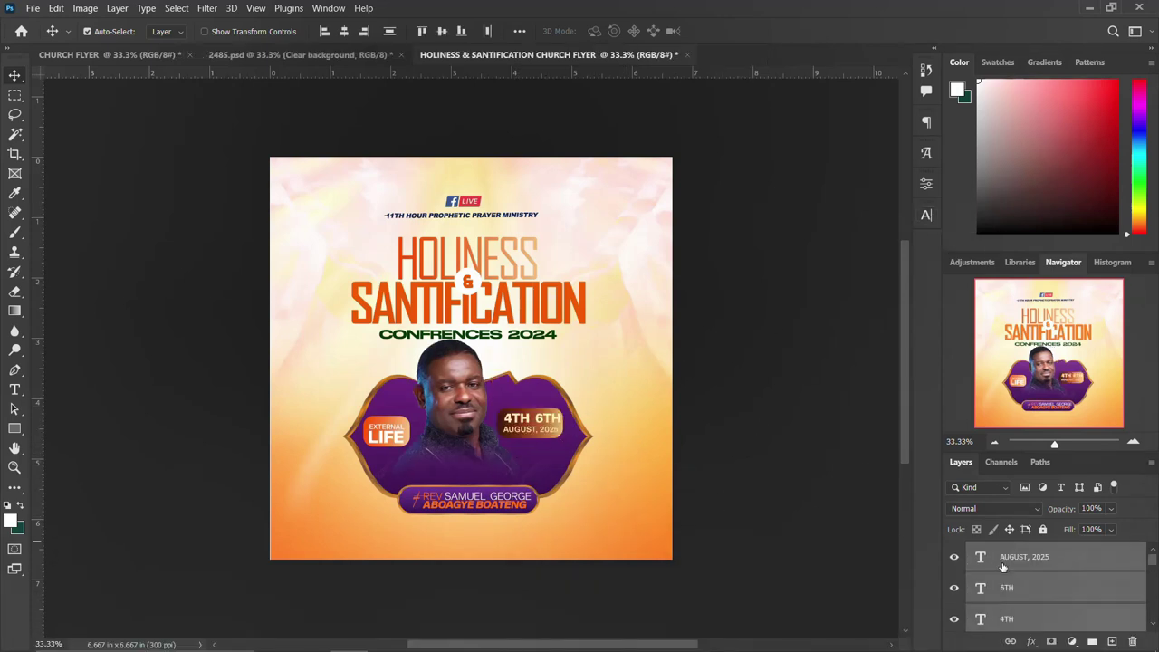
pyautogui.scroll(-1, 1087, 598)
pyautogui.scroll(-1, 1123, 594)
pyautogui.click(1143, 592)
pyautogui.keyDown('shift'); pyautogui.click(1032, 591); pyautogui.keyUp('shift')
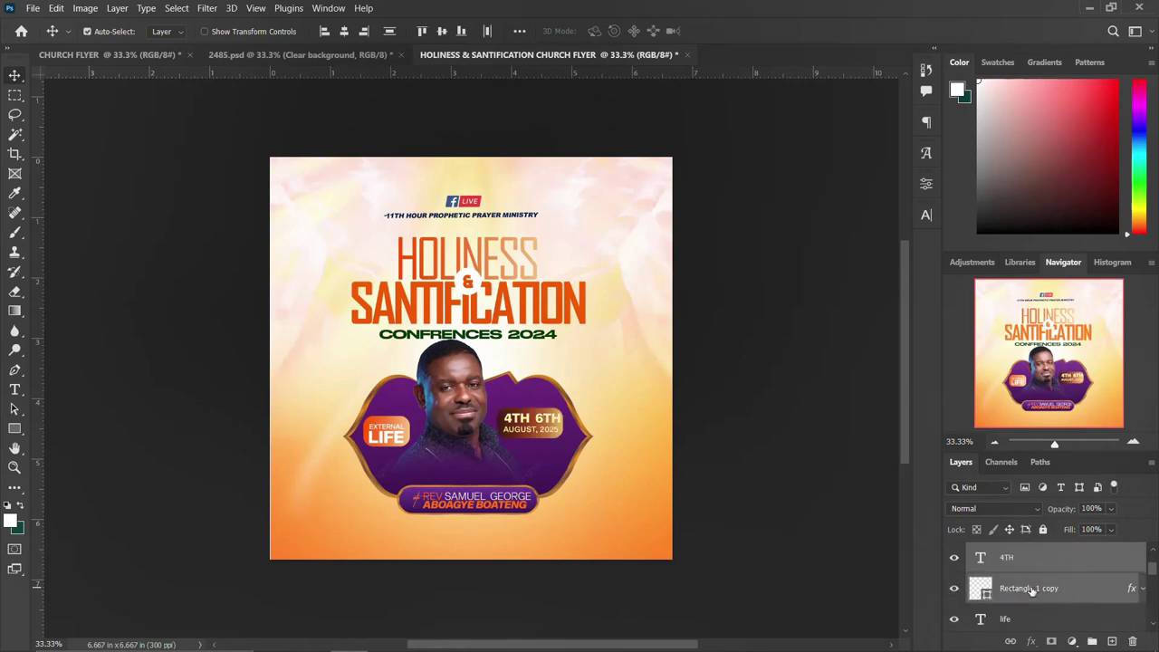
pyautogui.hotkey('ctrl', 'g')
pyautogui.doubleClick(1011, 551)
pyautogui.write('DATE')
pyautogui.press('Return')
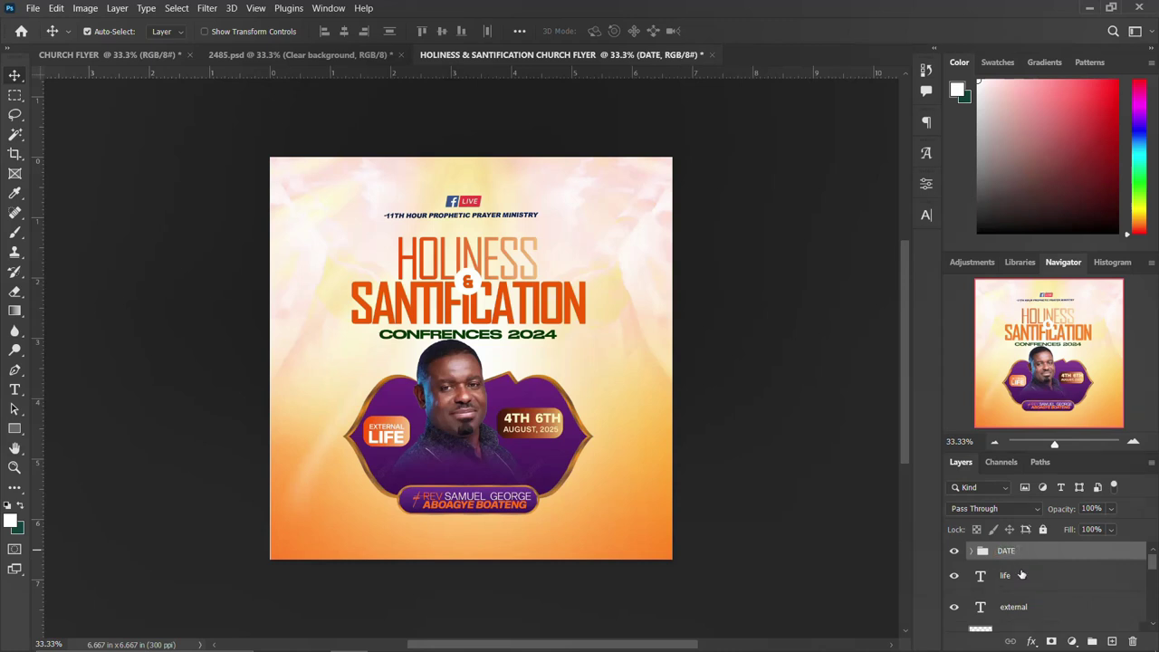
# Group the layers from LIFE through Layer 3 copy into Group 1 and check its contents.
pyautogui.click(1022, 574)
pyautogui.scroll(-2, 1021, 584)
pyautogui.scroll(-2, 1021, 594)
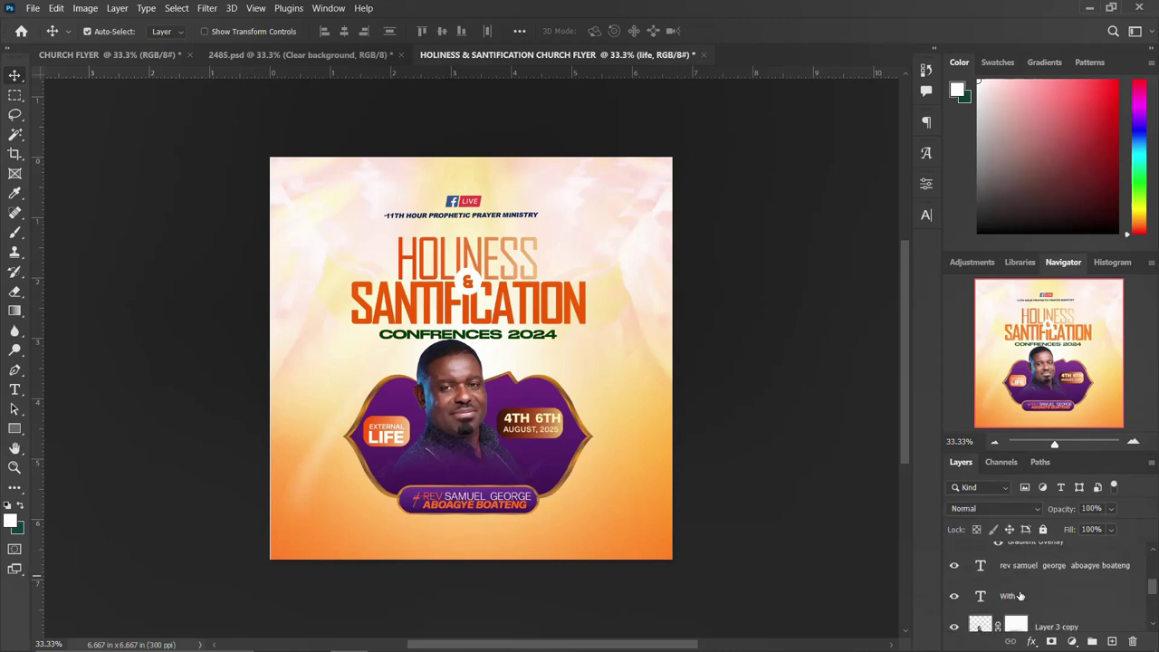
pyautogui.scroll(-1, 1021, 588)
pyautogui.scroll(-1, 1025, 580)
pyautogui.scroll(3, 1029, 590)
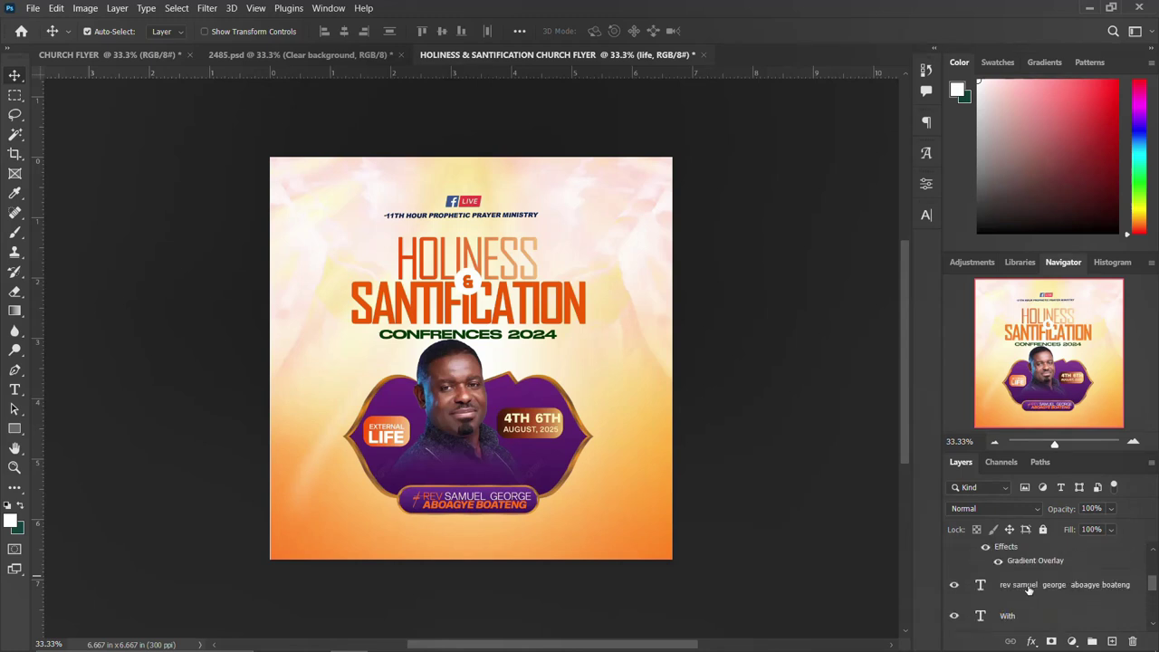
pyautogui.scroll(-2, 1029, 590)
pyautogui.click(1043, 587)
pyautogui.scroll(-2, 1045, 587)
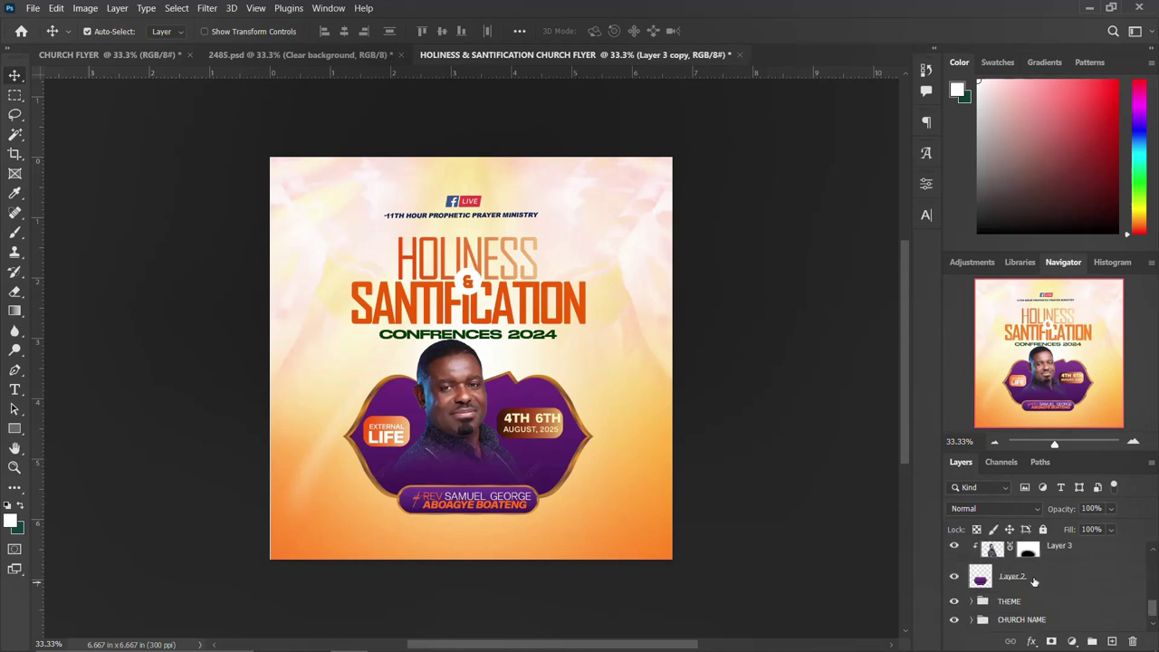
pyautogui.scroll(1, 1034, 580)
pyautogui.scroll(1, 1019, 575)
pyautogui.scroll(1, 1019, 588)
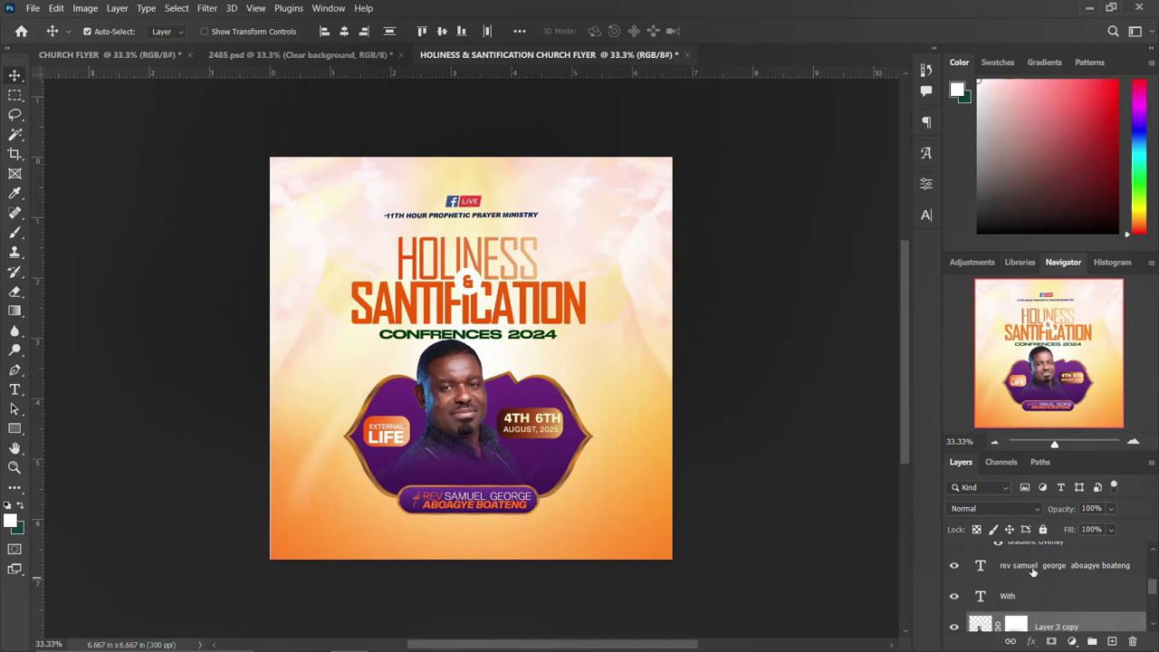
pyautogui.scroll(1, 1033, 574)
pyautogui.hotkey('ctrl', 'g')
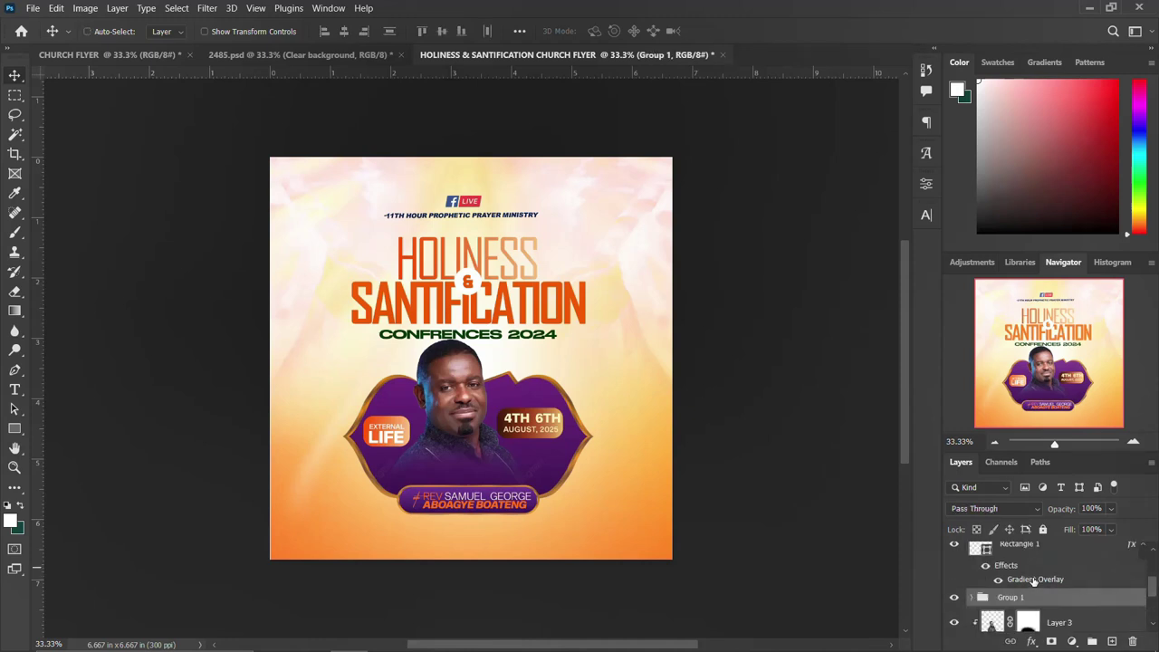
pyautogui.scroll(-1, 1005, 598)
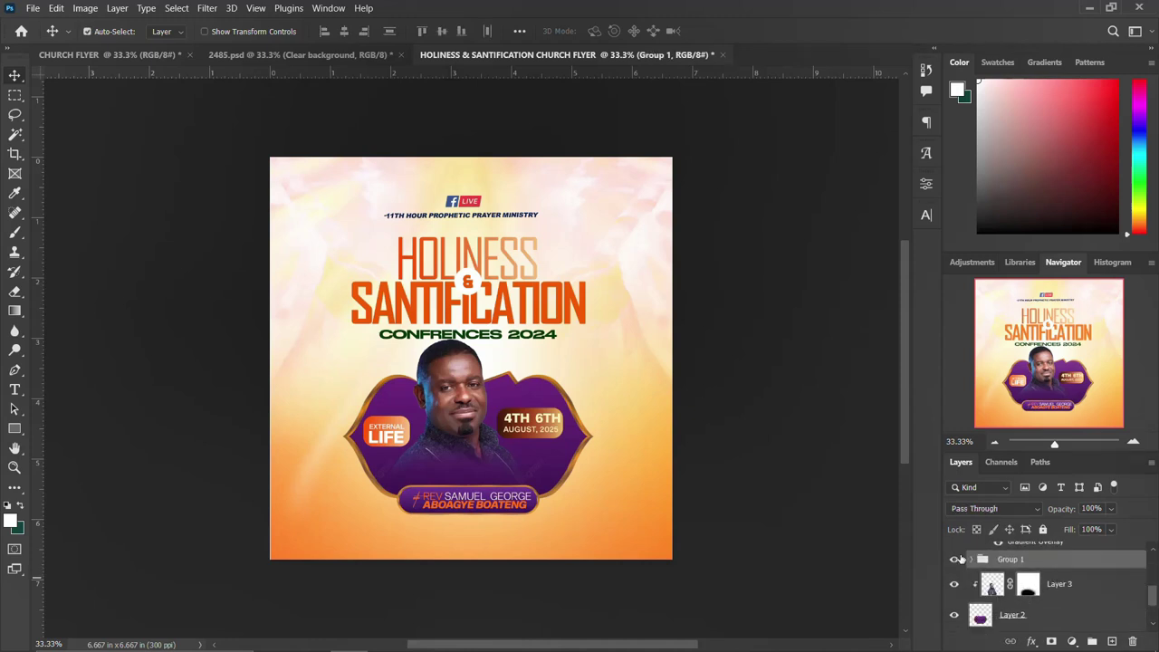
pyautogui.click(954, 559)
pyautogui.click(954, 558)
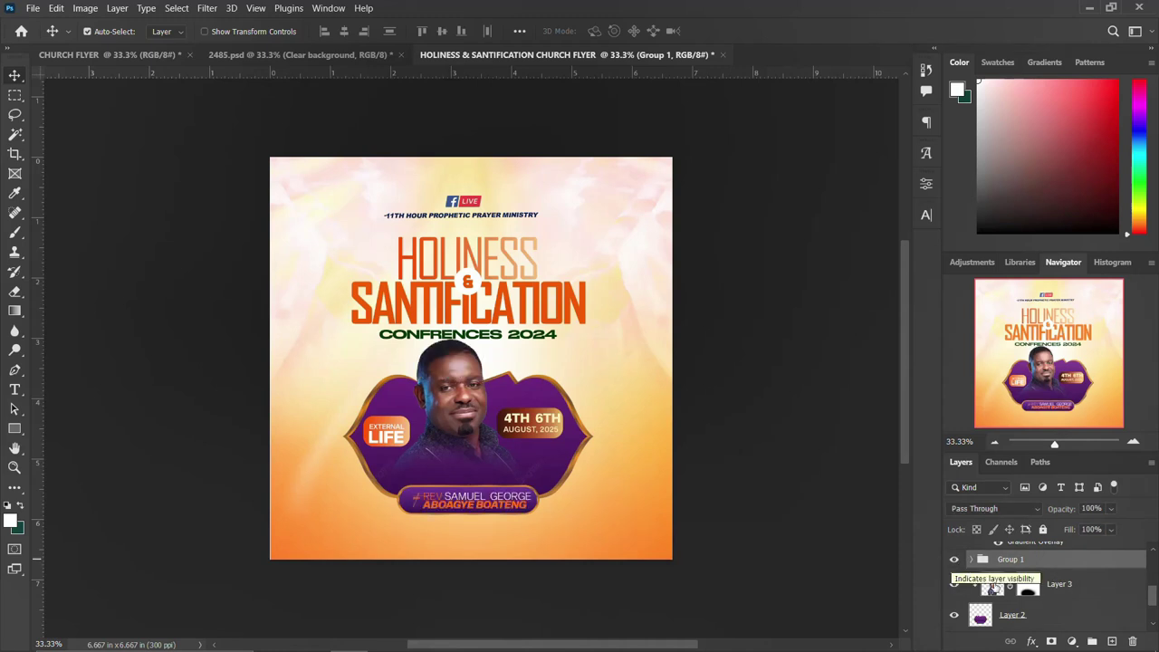
# Group the portrait and purple frame layers and name the group IMAGE + NAME.
pyautogui.scroll(-1, 1010, 580)
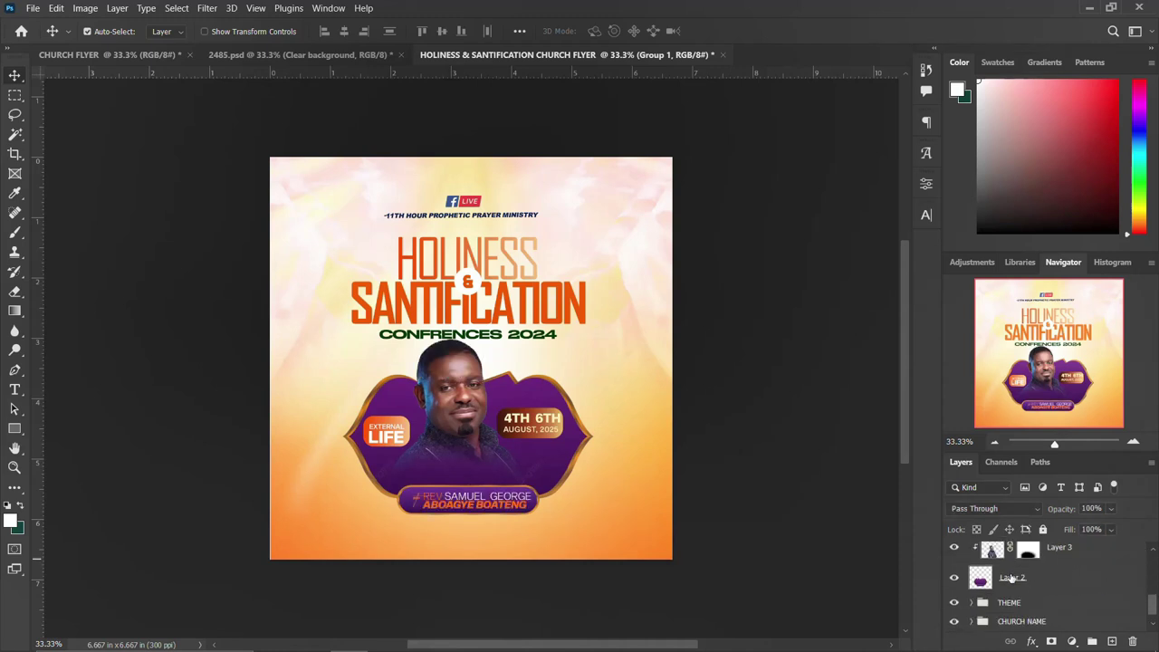
pyautogui.keyDown('shift'); pyautogui.click(1011, 578); pyautogui.keyUp('shift')
pyautogui.hotkey('ctrl', 'g')
pyautogui.click(954, 565)
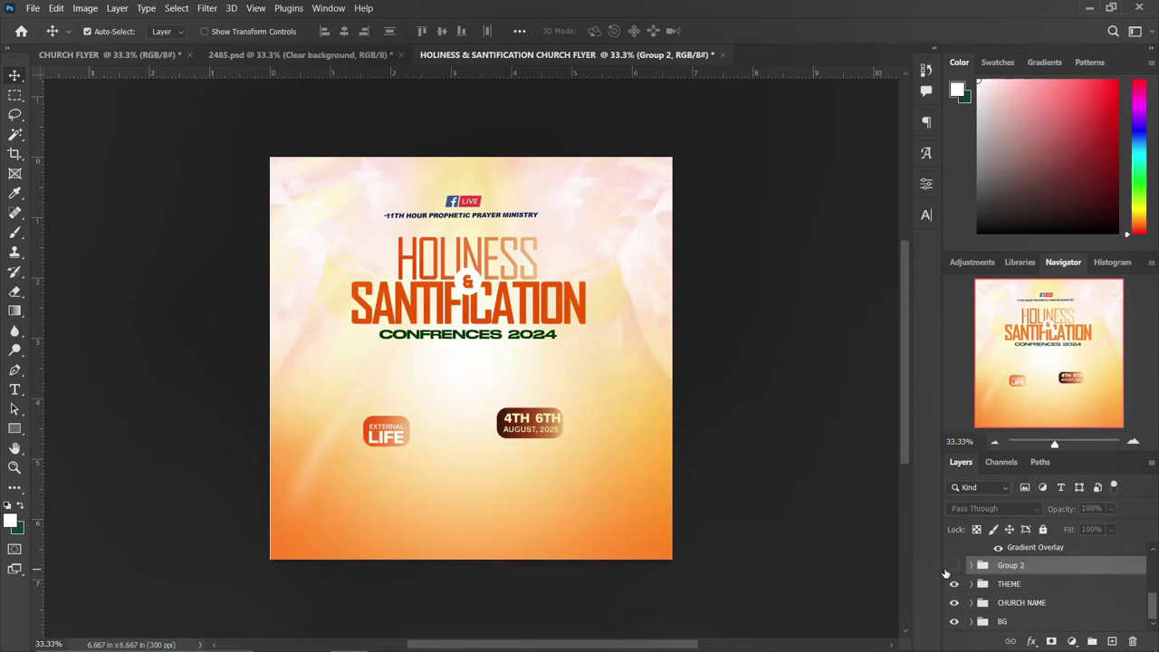
pyautogui.doubleClick(1011, 565)
pyautogui.write('IMAGE + NAME')
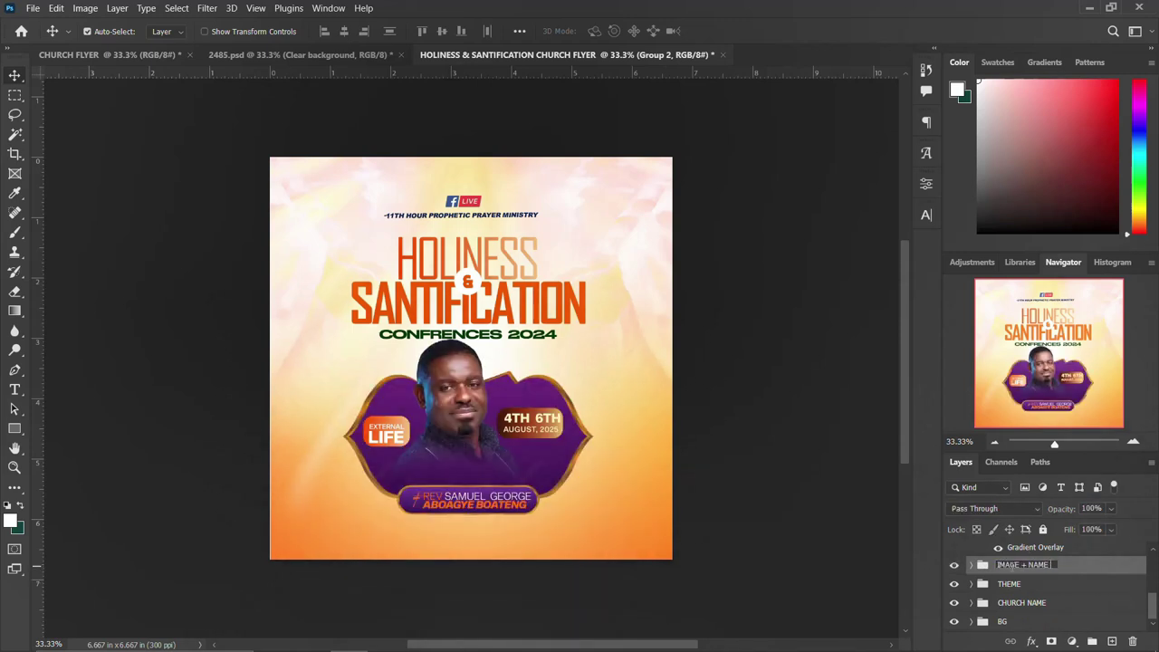
pyautogui.press('Return')
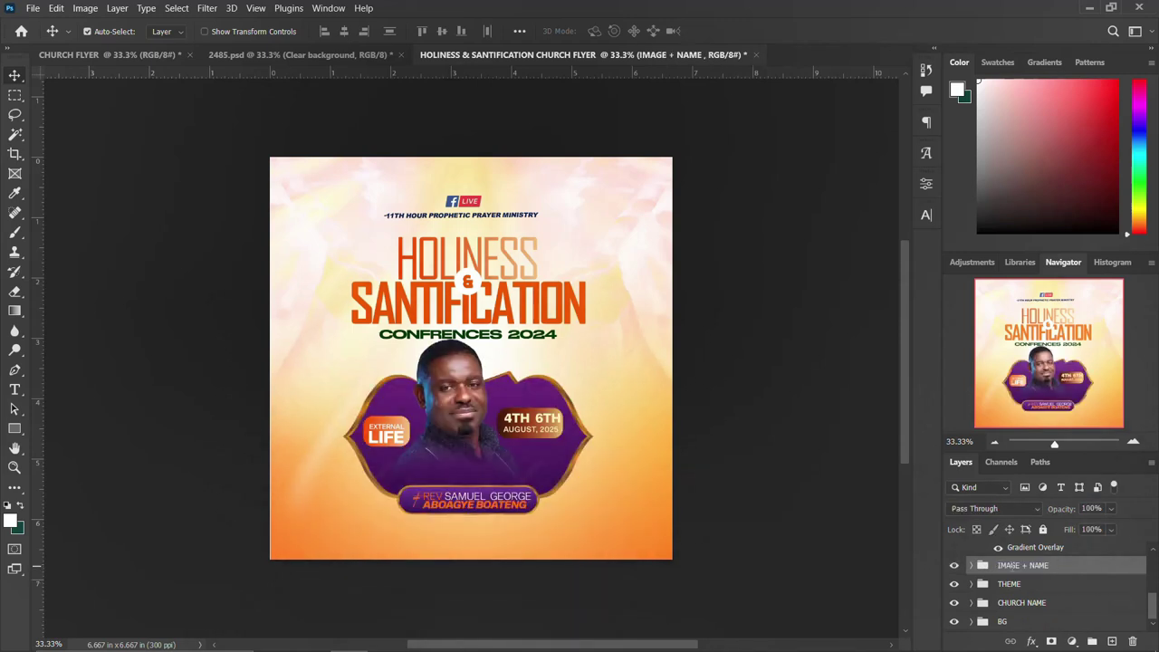
# Group the life and external text layers together.
pyautogui.click(1029, 545)
pyautogui.scroll(5, 1029, 561)
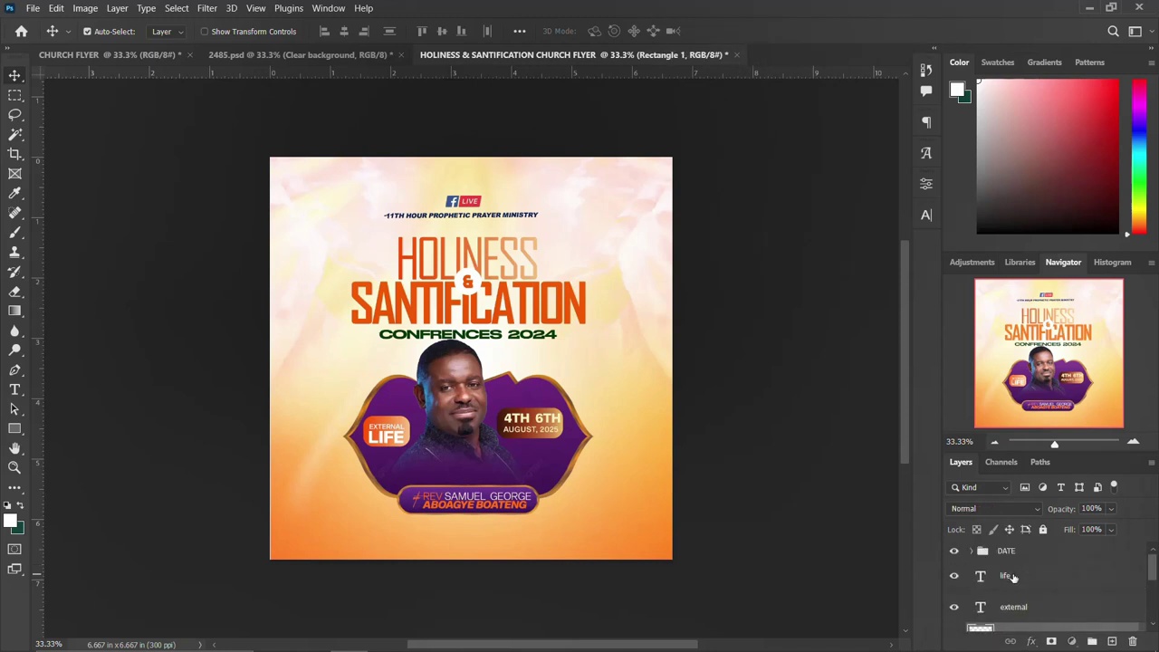
pyautogui.keyDown('shift'); pyautogui.click(1012, 578); pyautogui.keyUp('shift')
pyautogui.hotkey('ctrl', 'g')
# Expand the BG group, select its top photo layer, and choose the Ellipse tool.
pyautogui.scroll(-1, 1029, 598)
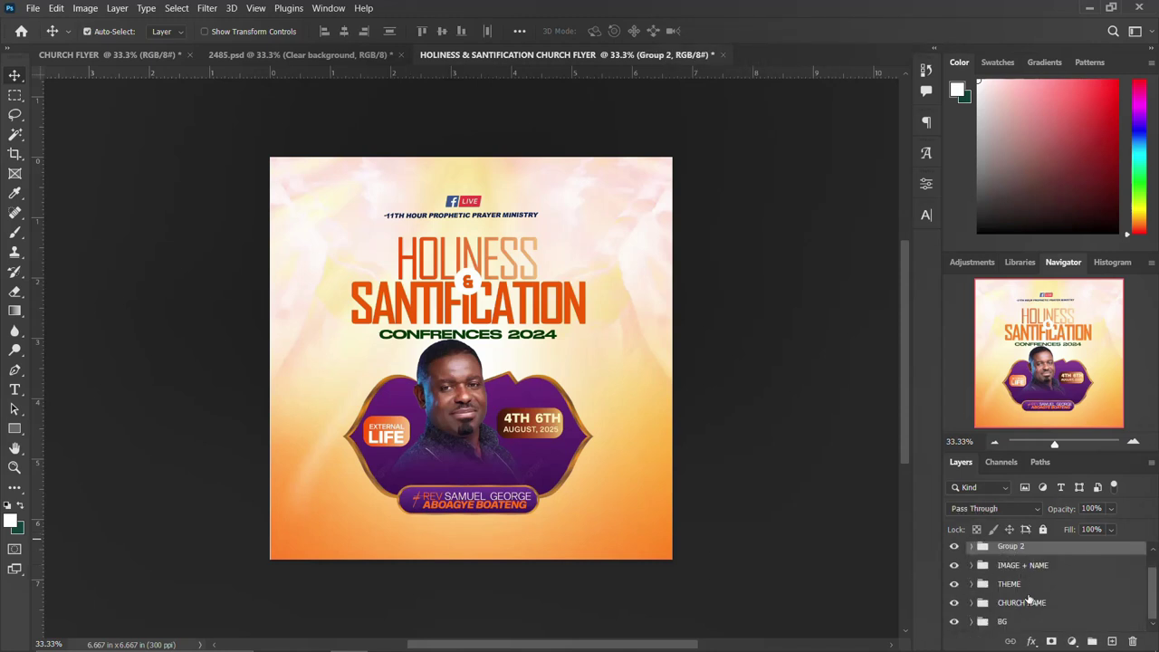
pyautogui.click(971, 621)
pyautogui.click(1064, 574)
pyautogui.click(14, 430)
pyautogui.rightClick(11, 431)
pyautogui.click(80, 443)
# Draw a wide white ellipse across the flyer's bottom, then widen and position it.
pyautogui.moveTo(290, 424)
pyautogui.mouseDown()
pyautogui.moveTo(480, 614)
pyautogui.moveTo(714, 393)
pyautogui.mouseUp()
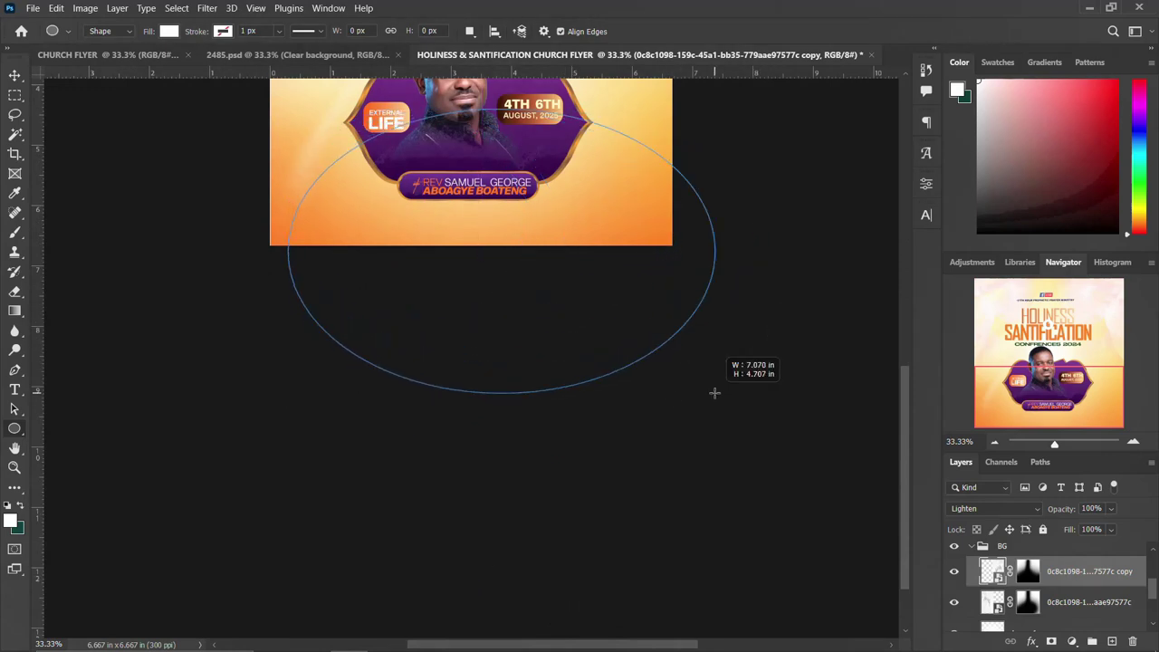
pyautogui.click(14, 76)
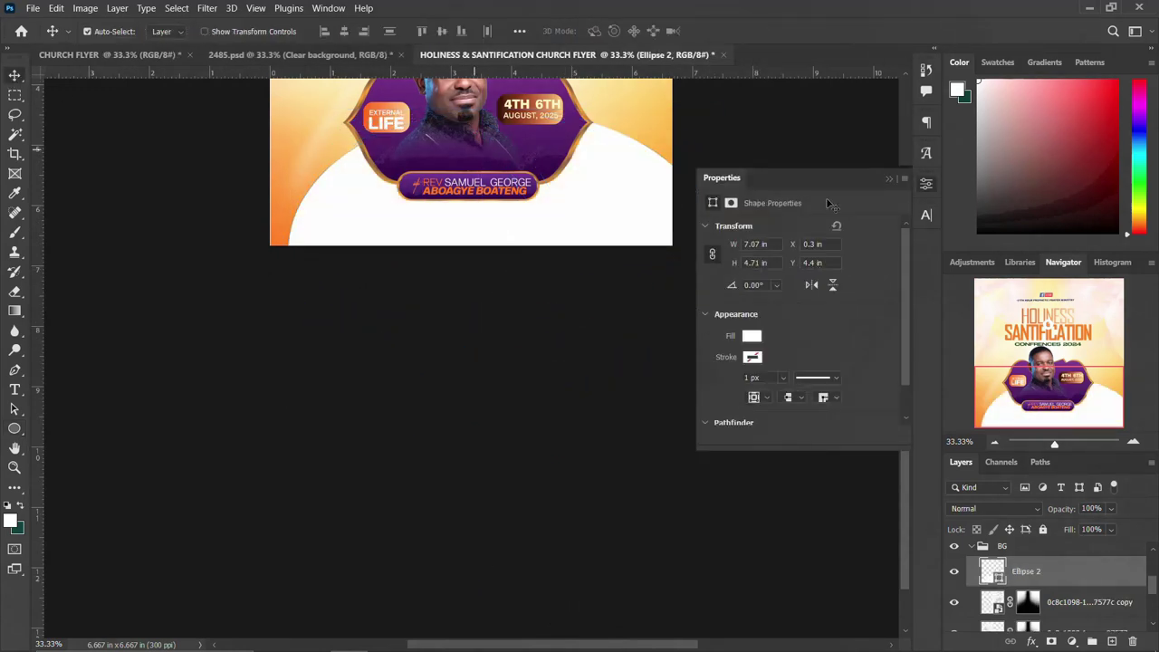
pyautogui.scroll(5, 308, 331)
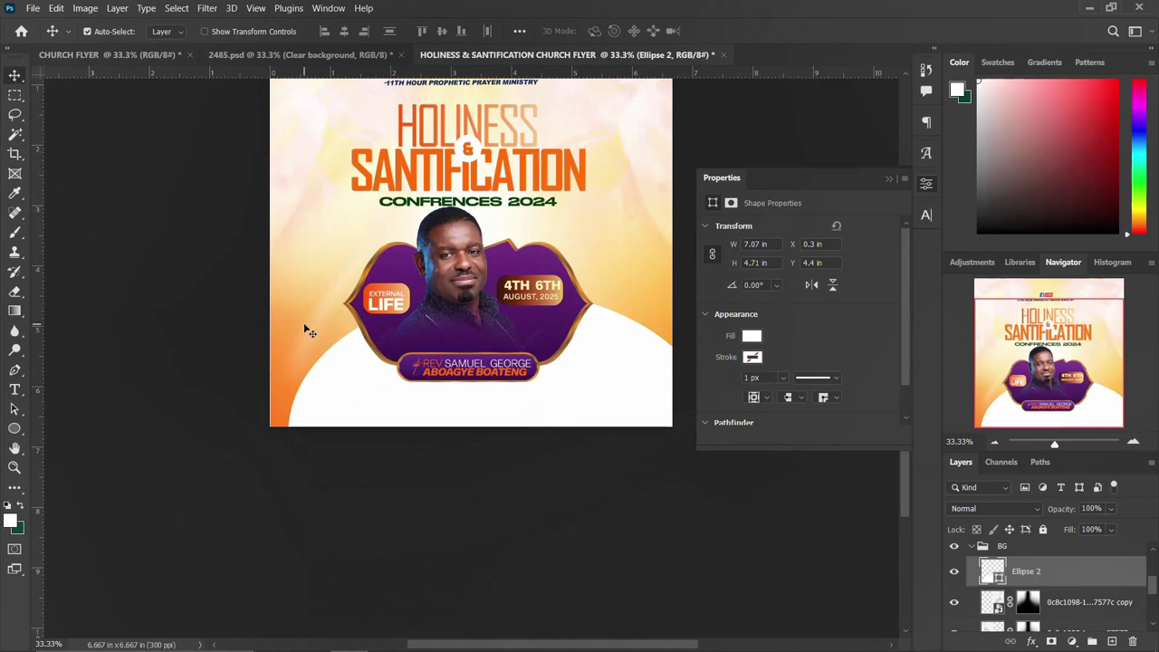
pyautogui.moveTo(369, 411); pyautogui.dragTo(335, 411)
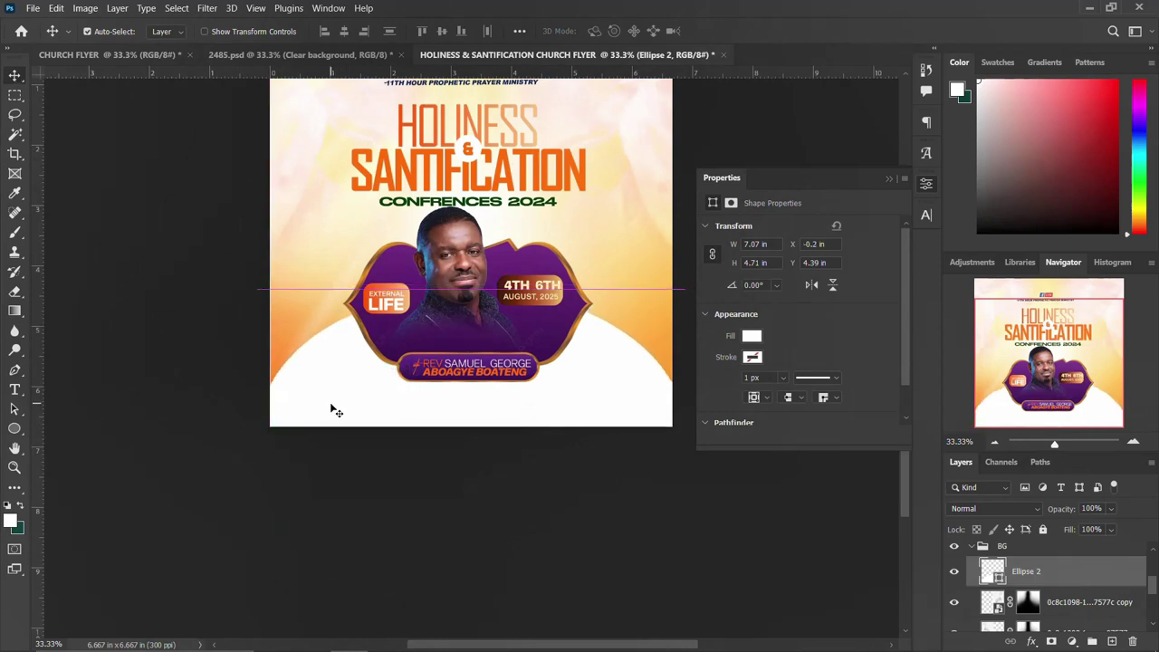
pyautogui.scroll(1, 683, 248)
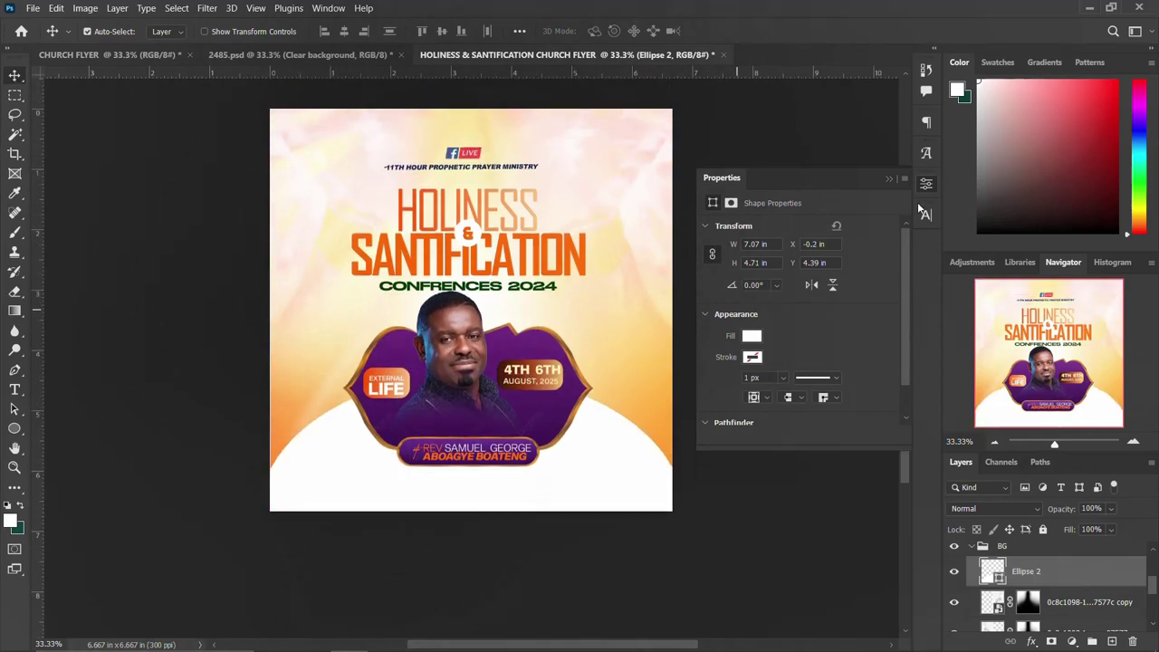
pyautogui.click(925, 184)
pyautogui.moveTo(367, 497); pyautogui.dragTo(372, 505)
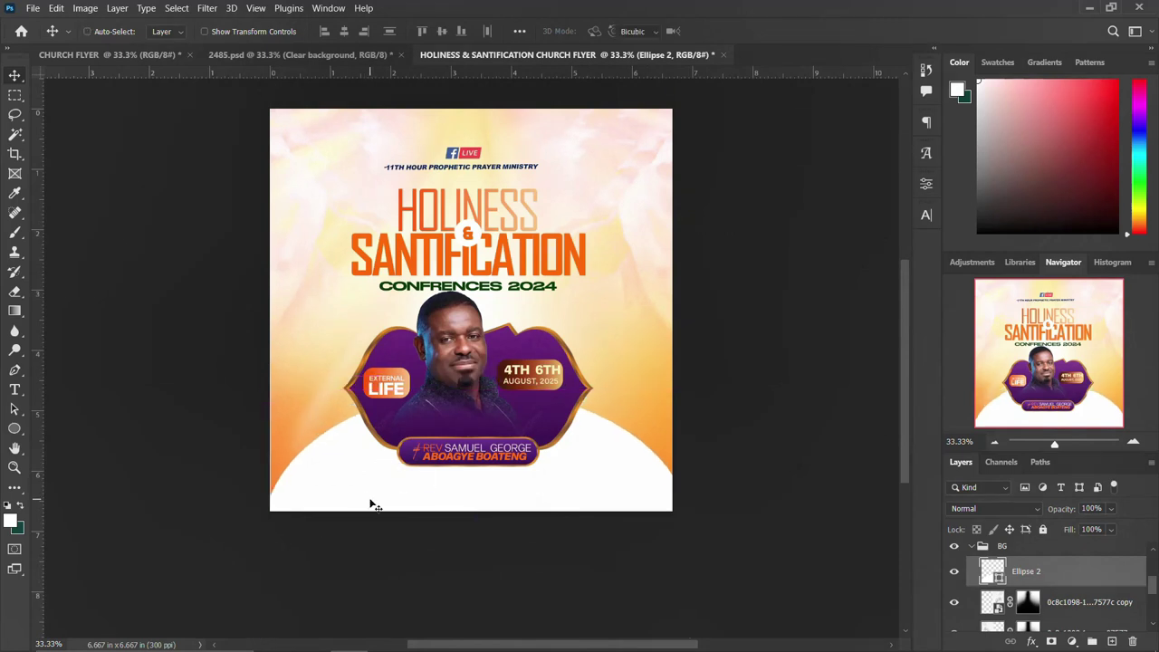
pyautogui.hotkey('ctrl', 't')
pyautogui.moveTo(707, 532); pyautogui.dragTo(769, 504)
pyautogui.moveTo(552, 480); pyautogui.dragTo(517, 484)
pyautogui.press('Return')
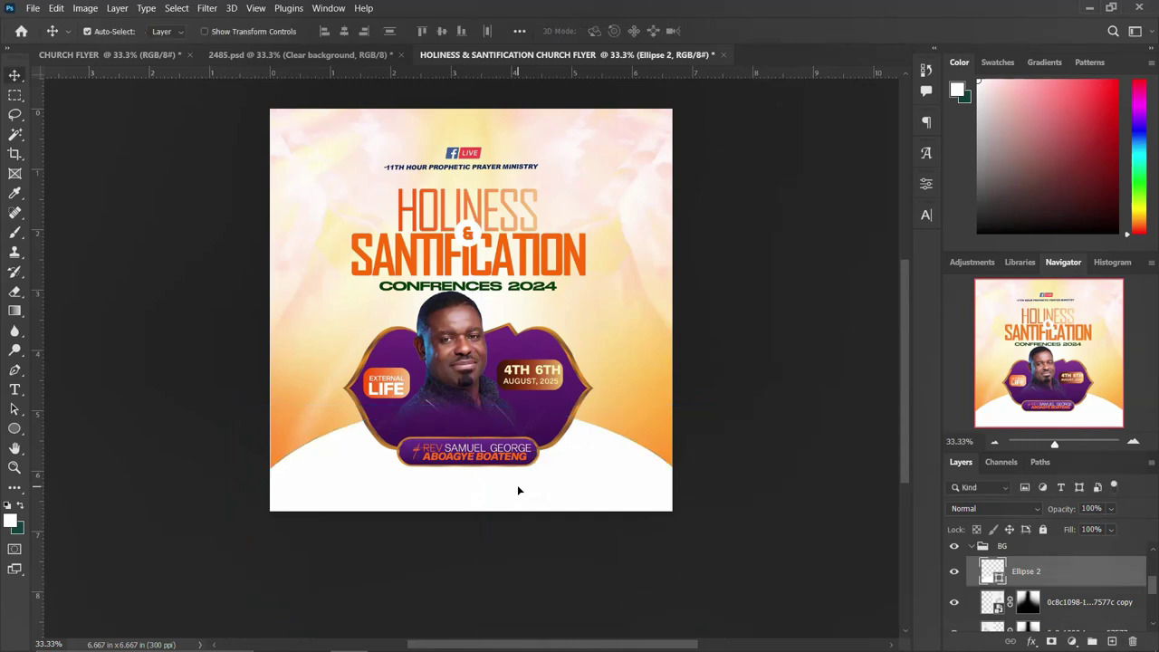
# Duplicate the white ellipse and shrink the copy to about 72%, just under the portrait frame.
pyautogui.hotkey('ctrl', 'j')
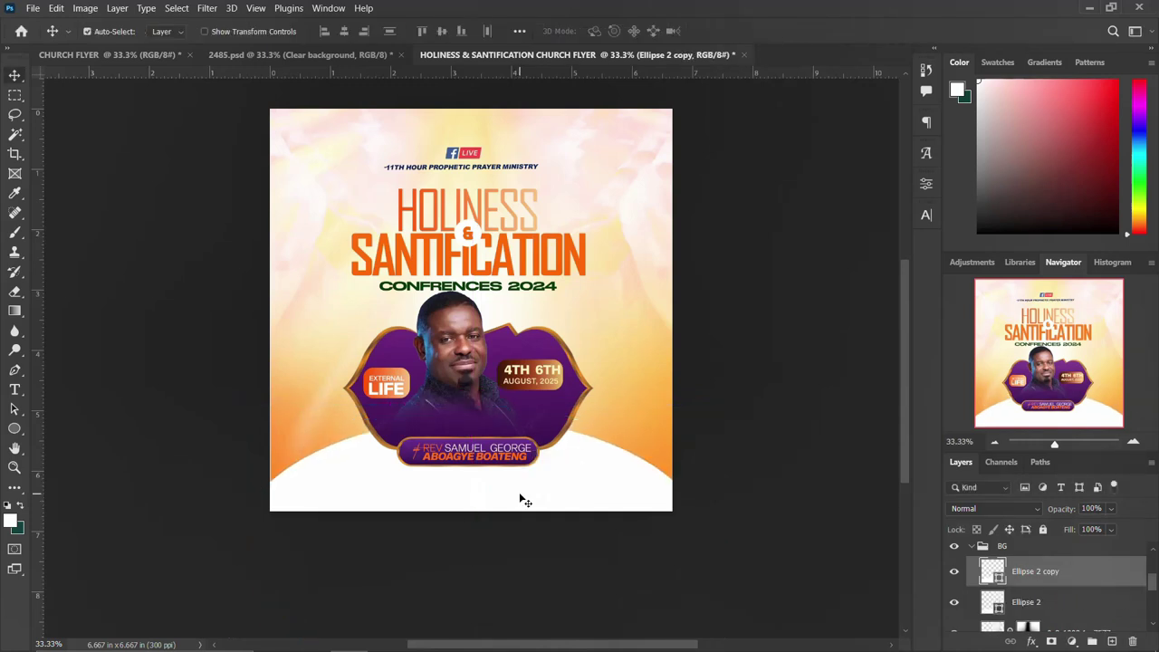
pyautogui.hotkey('ctrl', 't')
pyautogui.moveTo(714, 418); pyautogui.dragTo(646, 457)
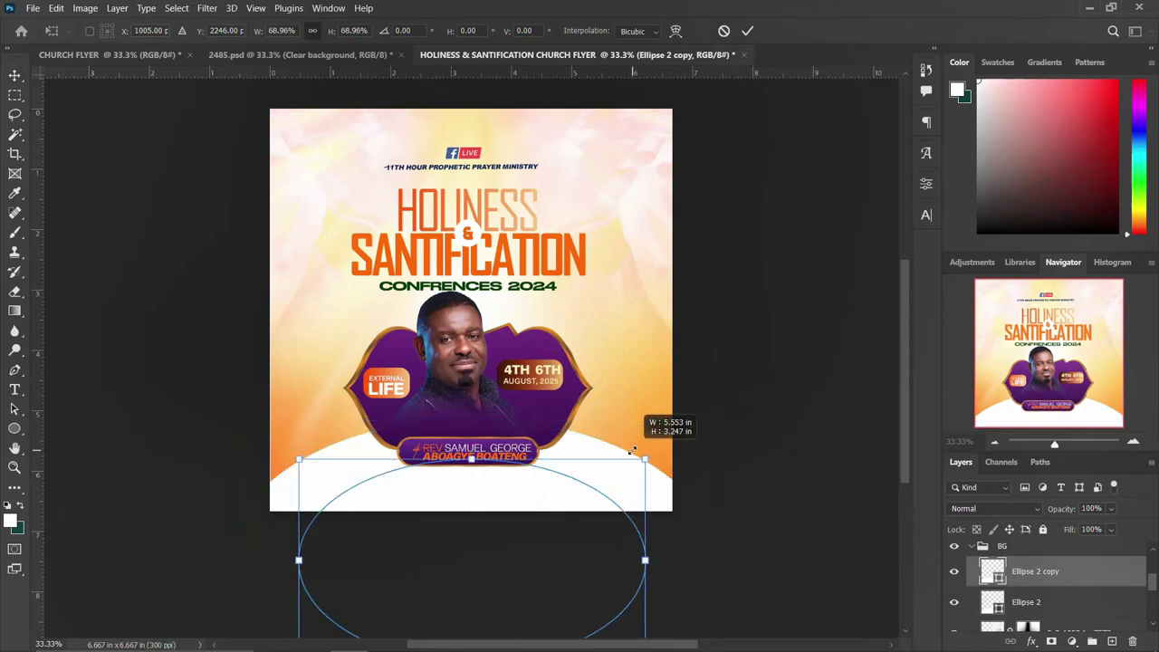
pyautogui.moveTo(536, 533); pyautogui.dragTo(531, 463)
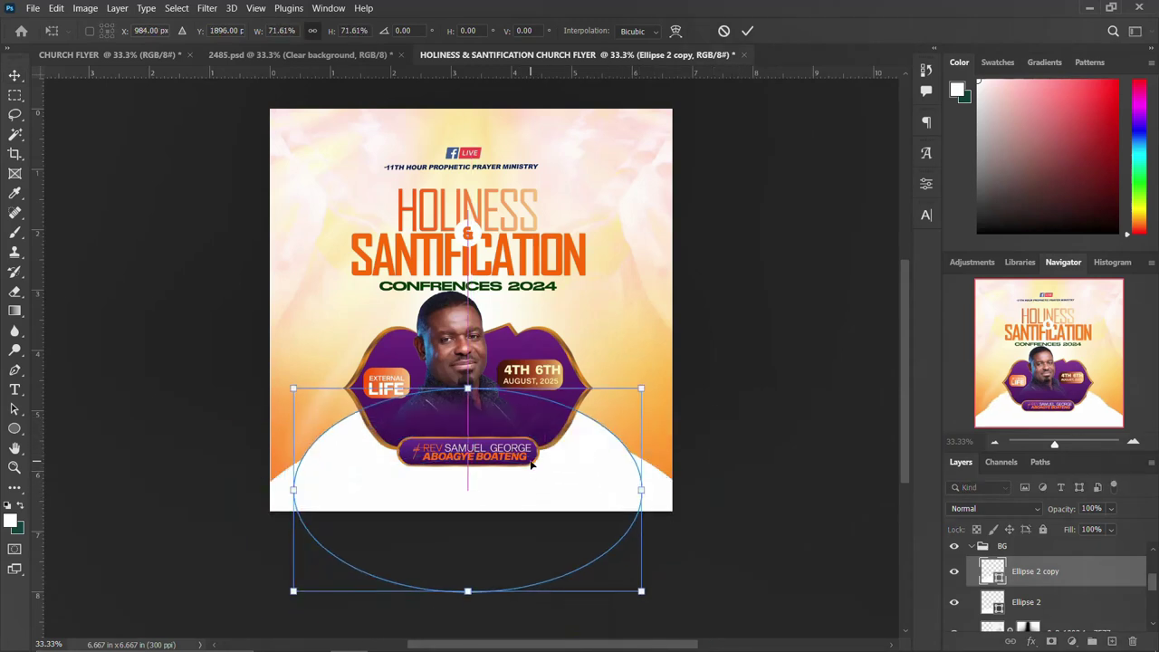
pyautogui.press('Return')
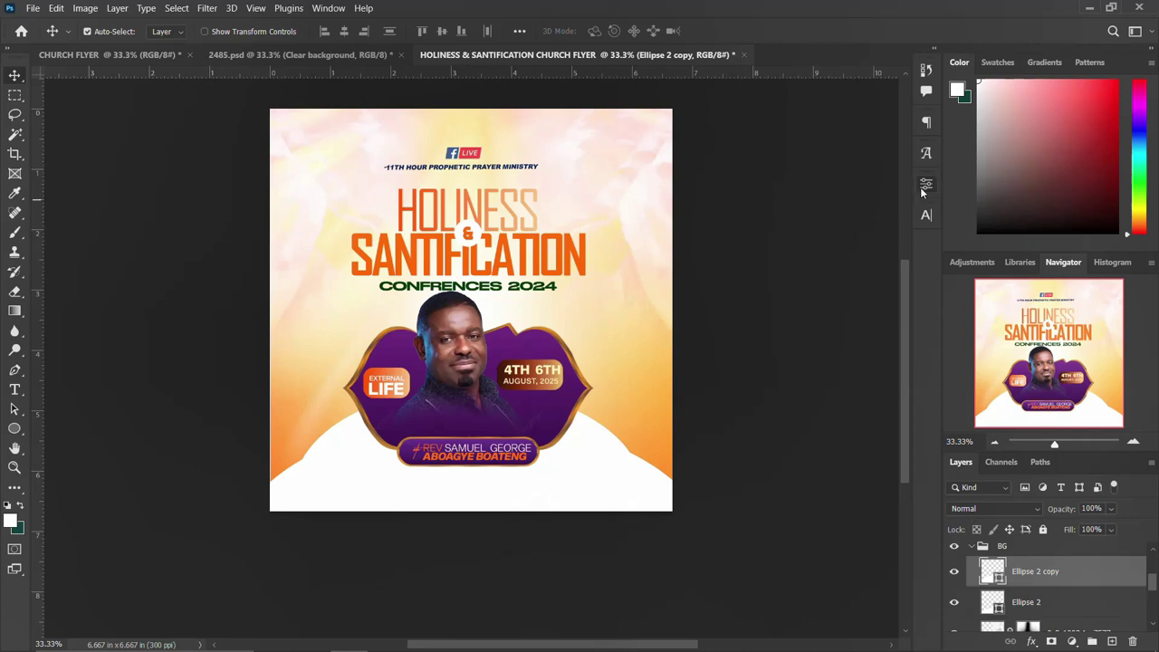
# Fill the ellipse copy with orange and stack the white ellipse above it.
pyautogui.click(926, 185)
pyautogui.click(753, 337)
pyautogui.click(743, 416)
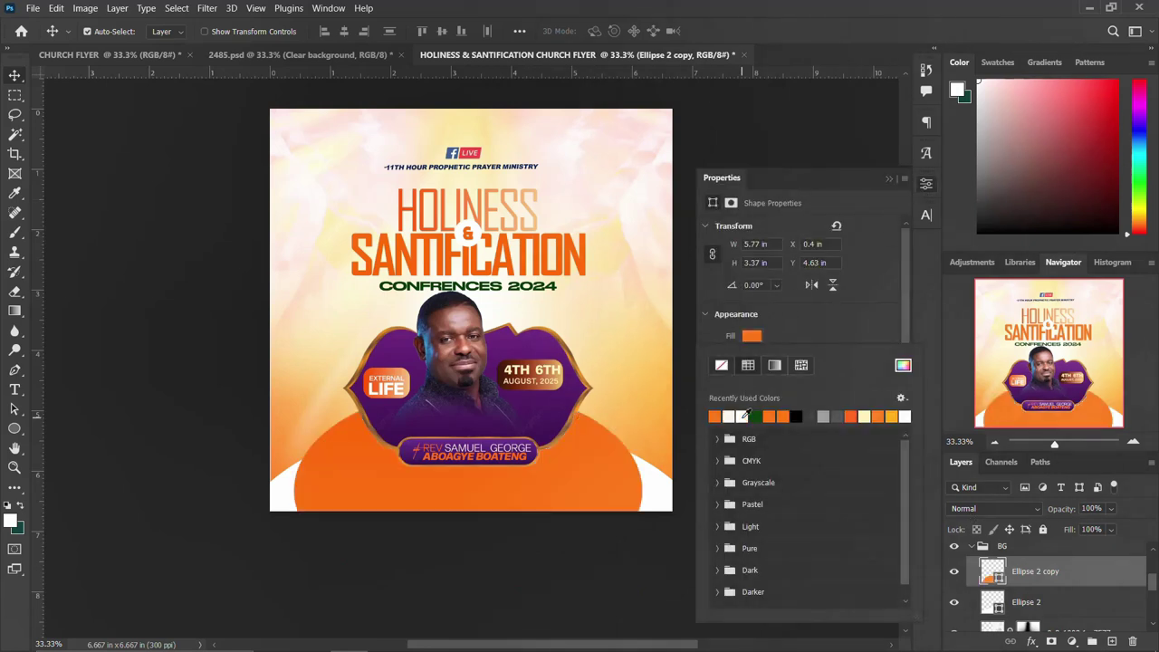
pyautogui.click(928, 187)
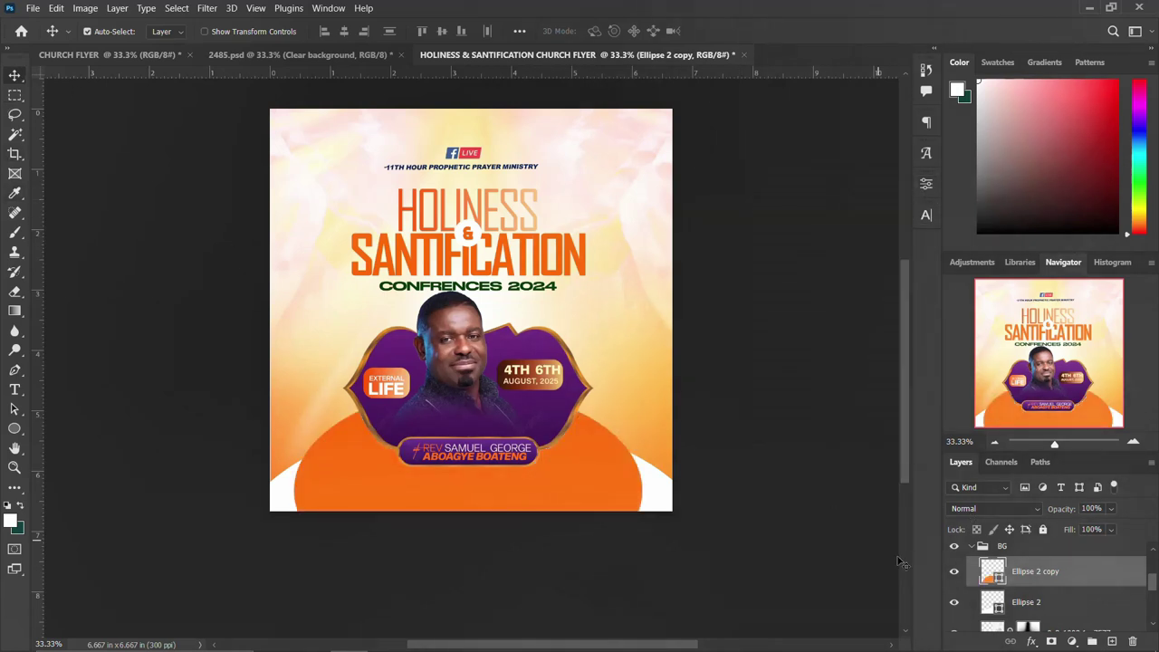
pyautogui.moveTo(1026, 602); pyautogui.dragTo(1024, 557)
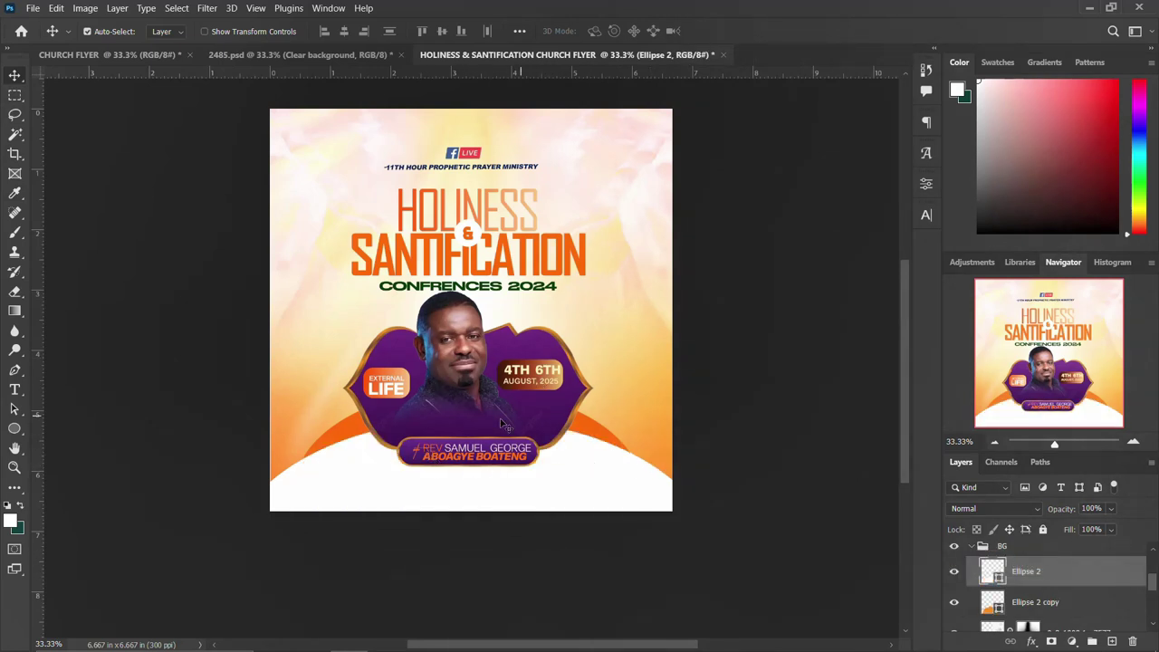
# Copy the location pin and address text into the Holiness flyer at bottom left.
pyautogui.scroll(2, 390, 335)
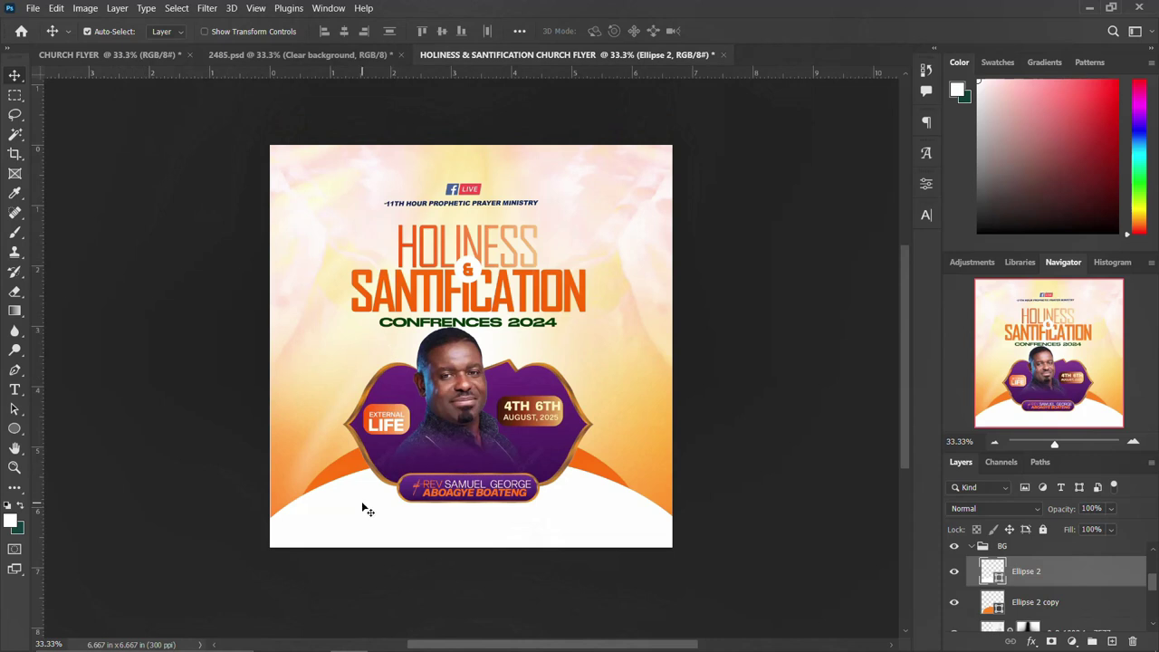
pyautogui.click(108, 58)
pyautogui.keyDown('ctrl'); pyautogui.click(403, 539); pyautogui.keyUp('ctrl')
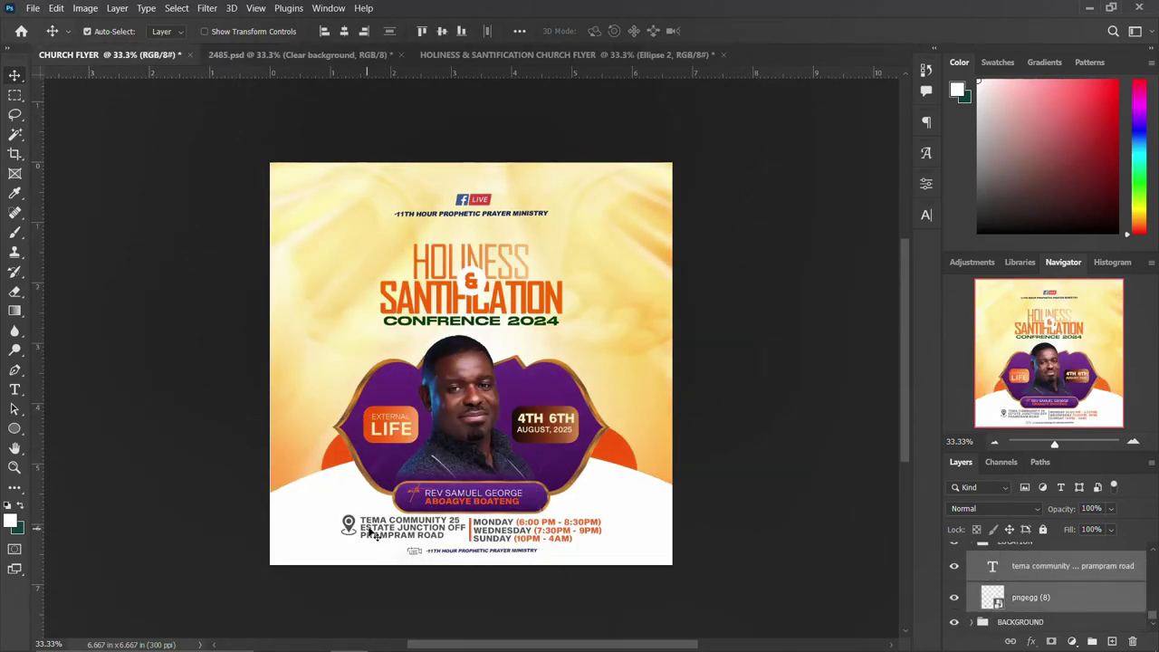
pyautogui.moveTo(374, 534); pyautogui.dragTo(582, 56)
pyautogui.moveTo(374, 533)
pyautogui.mouseDown()
pyautogui.moveTo(353, 533)
pyautogui.moveTo(387, 533)
pyautogui.mouseUp()
# Select the Wednesday and Monday schedule lines in the reference church flyer.
pyautogui.click(170, 57)
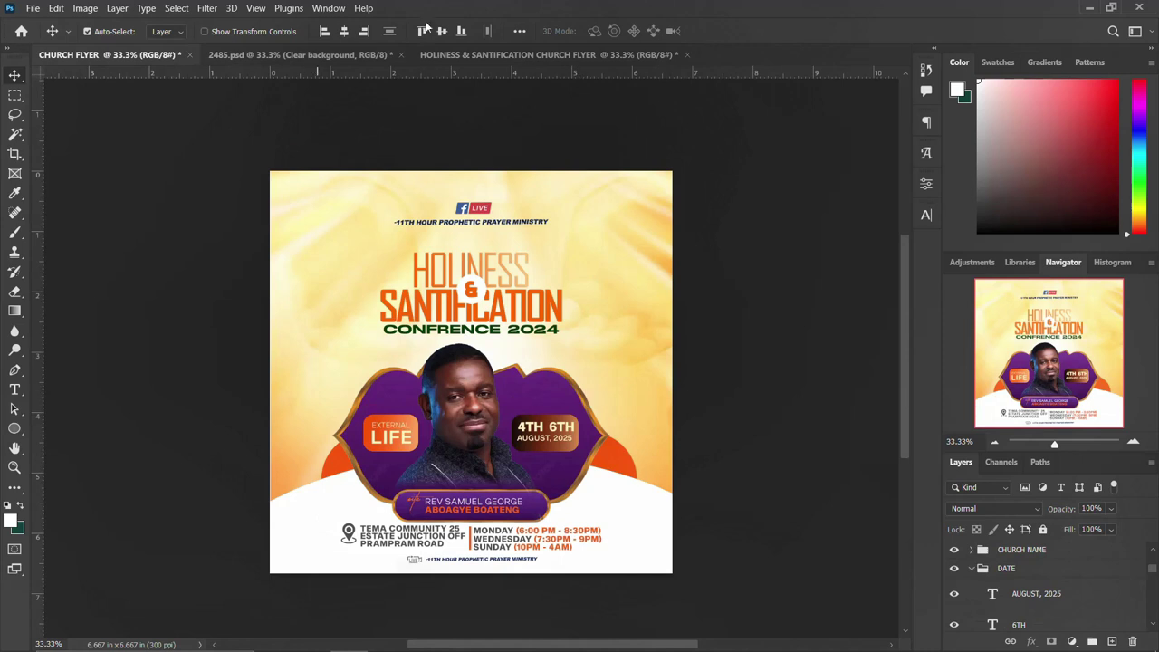
pyautogui.click(504, 541)
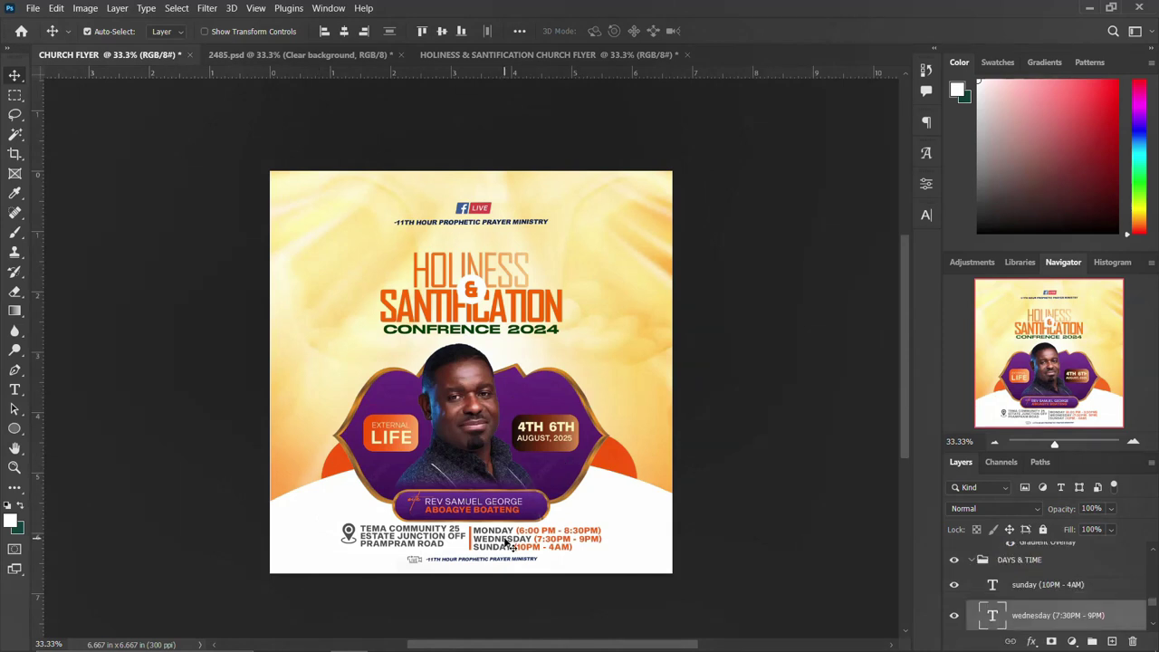
pyautogui.scroll(-2, 1056, 589)
pyautogui.keyDown('shift'); pyautogui.click(1056, 589); pyautogui.keyUp('shift')
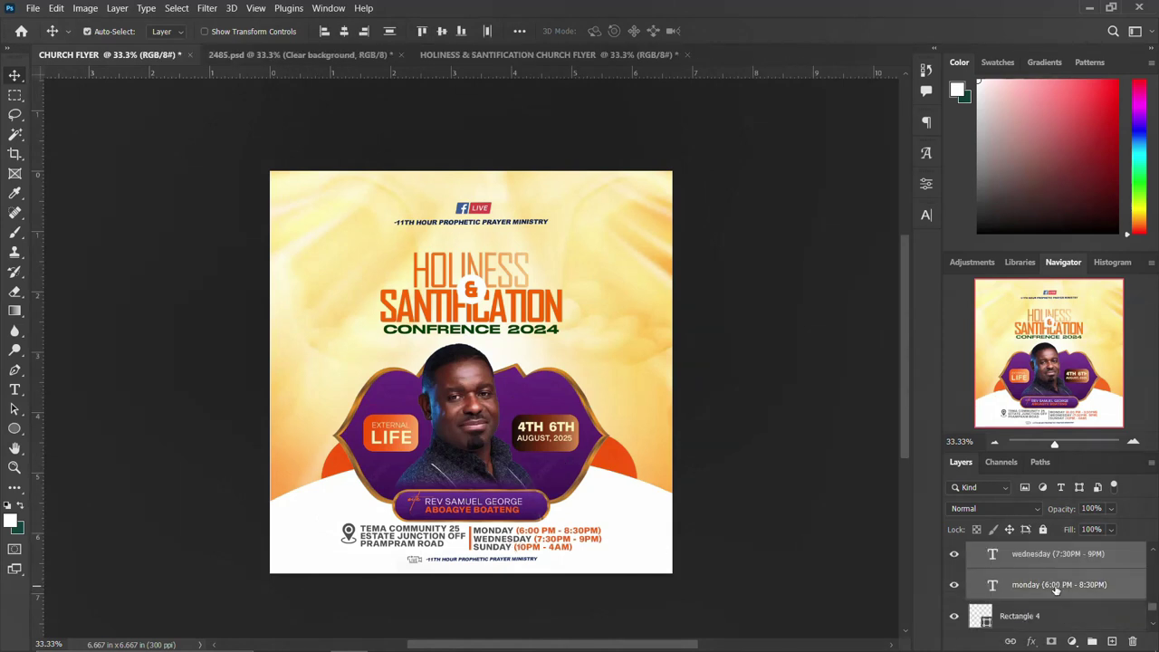
pyautogui.scroll(-1, 1056, 589)
pyautogui.scroll(3, 1056, 588)
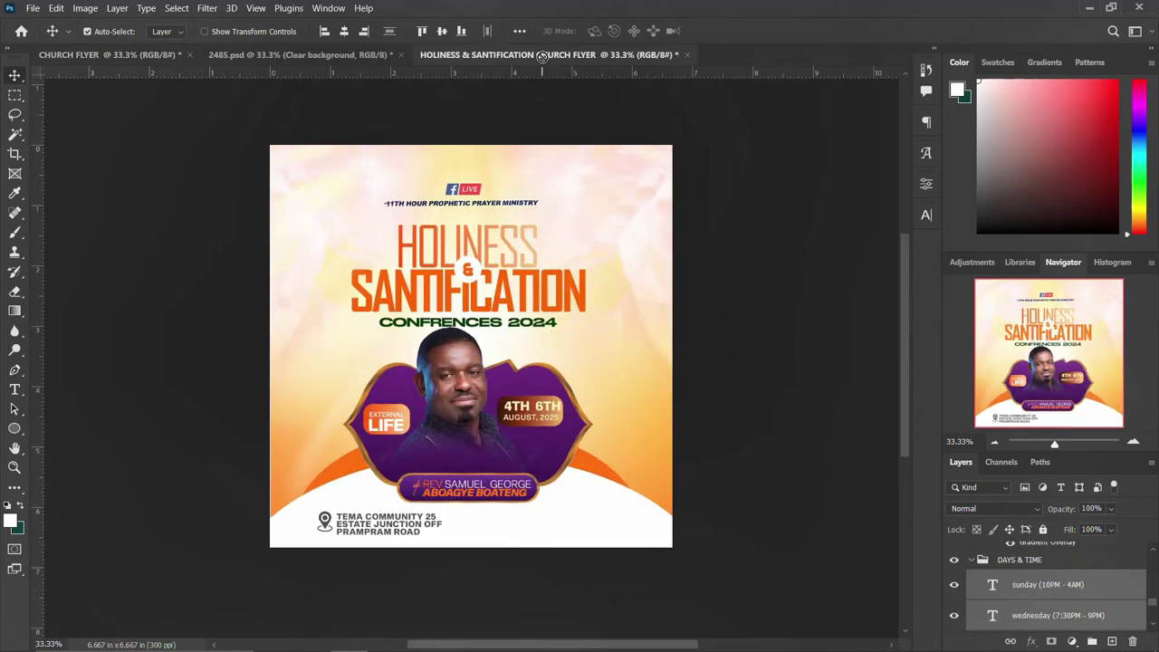
# Drop the Monday, Wednesday and Sunday schedule beside the address in the Holiness footer.
pyautogui.moveTo(518, 543); pyautogui.dragTo(521, 535)
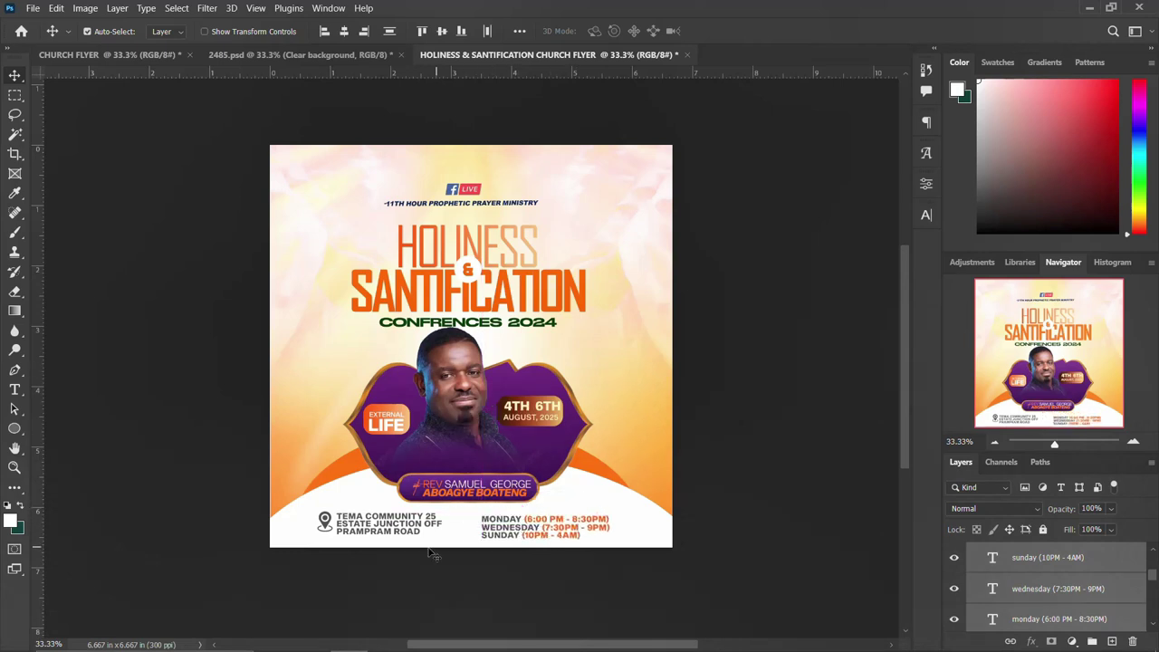
pyautogui.click(126, 55)
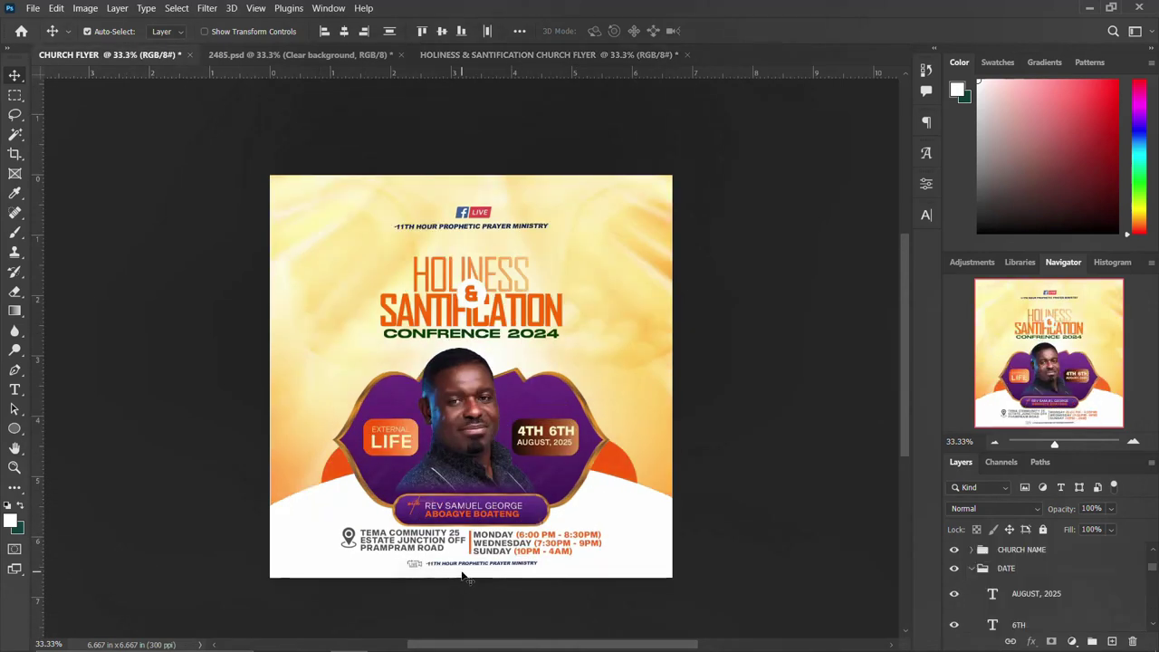
pyautogui.click(530, 570)
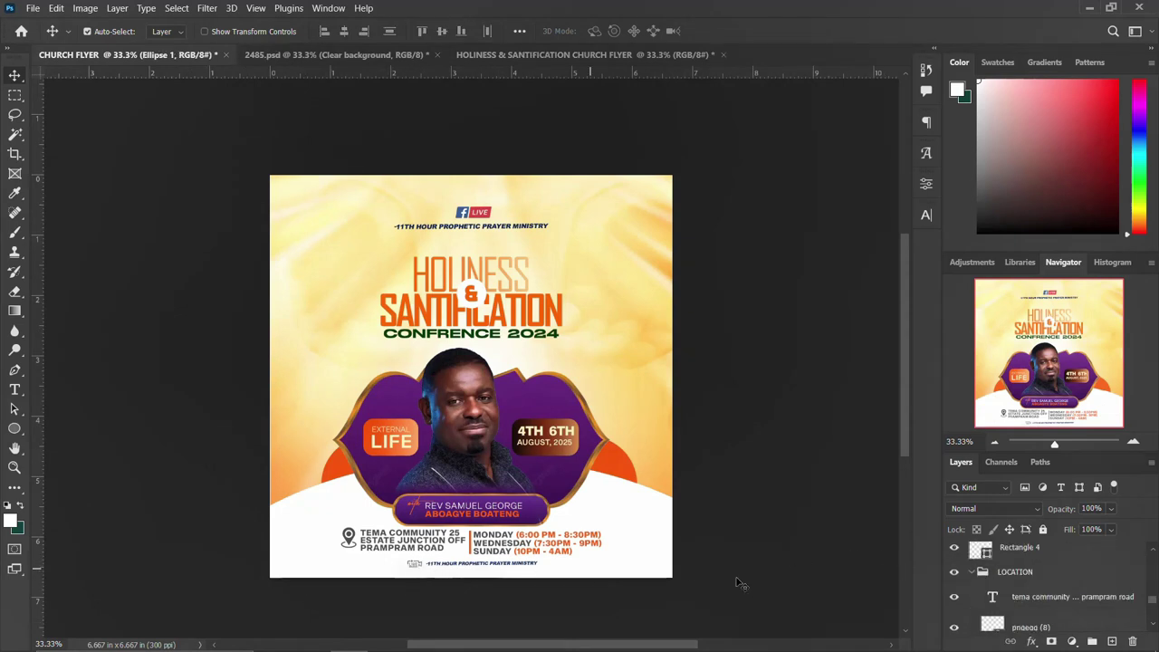
# Select the reference flyer's ministry logo avc.png4 and name line Layer 4.
pyautogui.scroll(2, 1028, 576)
pyautogui.scroll(2, 1026, 578)
pyautogui.scroll(2, 1026, 577)
pyautogui.scroll(1, 1023, 579)
pyautogui.scroll(2, 1024, 579)
pyautogui.scroll(1, 1023, 580)
pyautogui.scroll(2, 1024, 580)
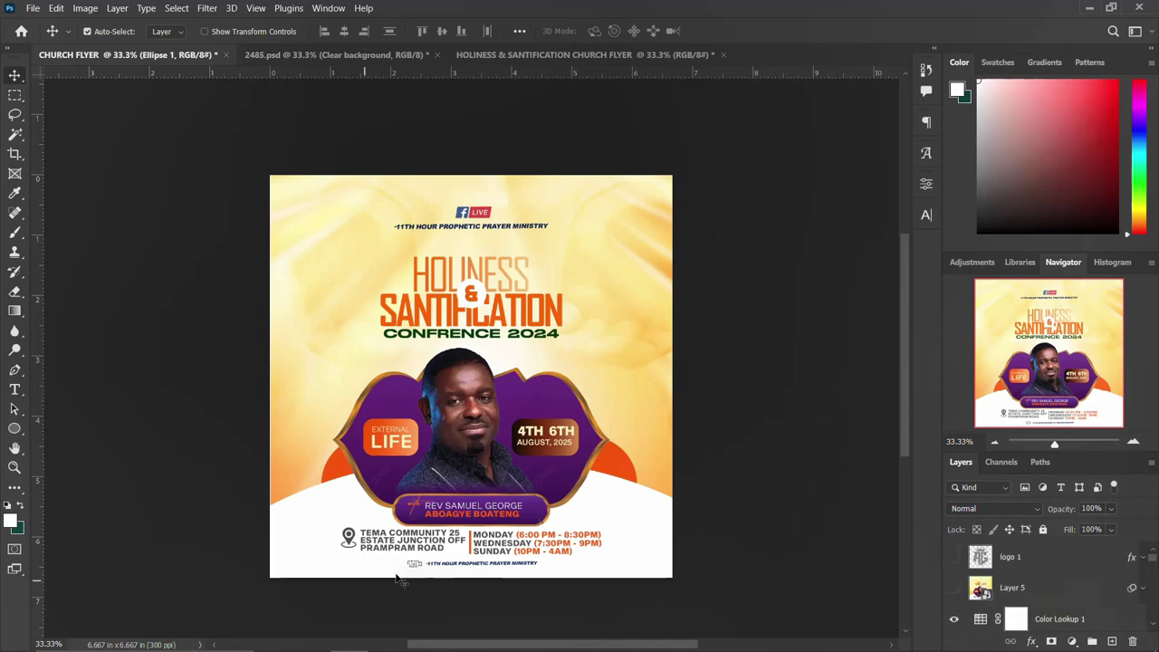
pyautogui.click(447, 569)
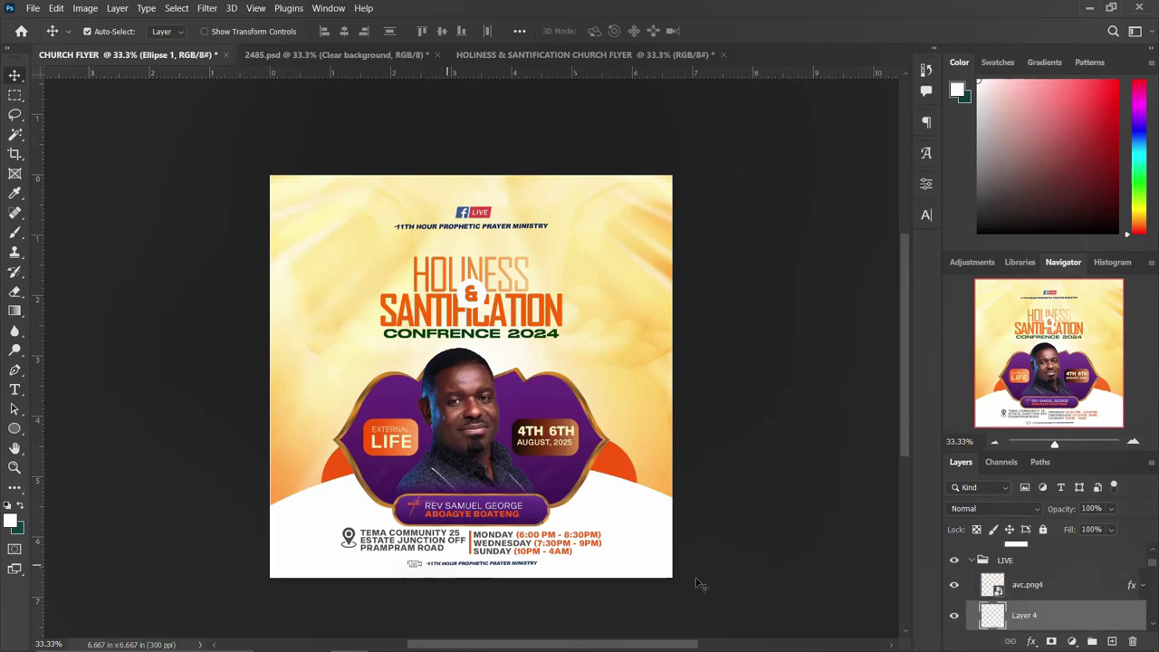
pyautogui.keyDown('shift'); pyautogui.click(1038, 587); pyautogui.keyUp('shift')
# Copy the ministry logo and name line to the Holiness flyer's bottom edge, then select all footer layers.
pyautogui.moveTo(501, 566)
pyautogui.mouseDown()
pyautogui.moveTo(532, 408)
pyautogui.moveTo(470, 538)
pyautogui.mouseUp()
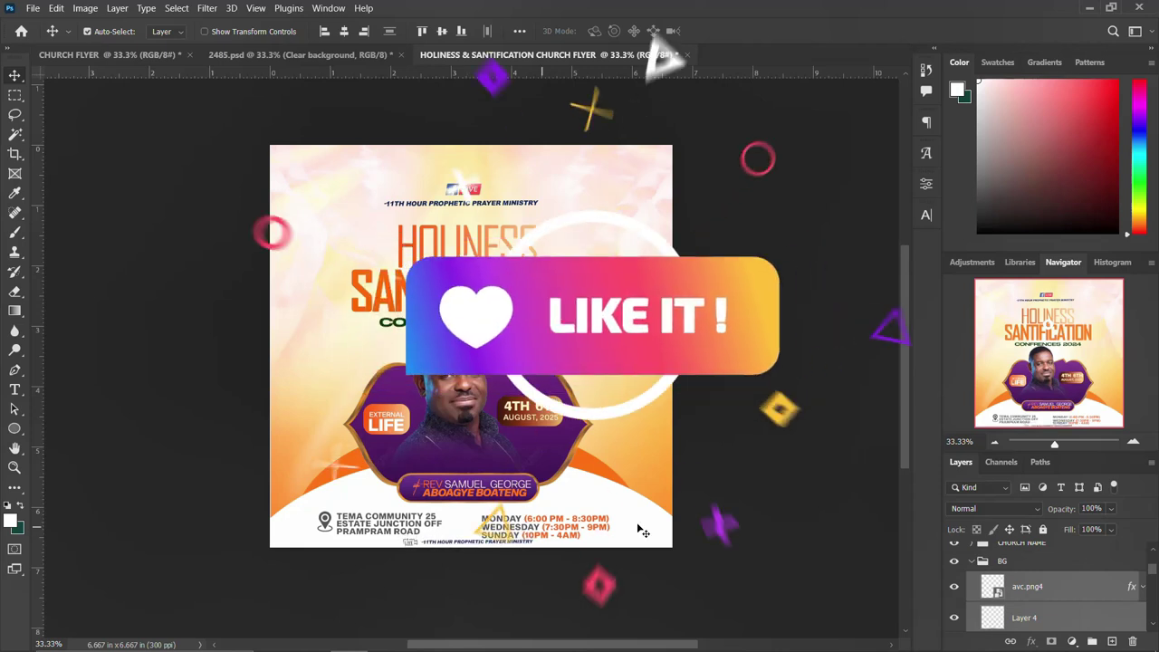
pyautogui.click(499, 534)
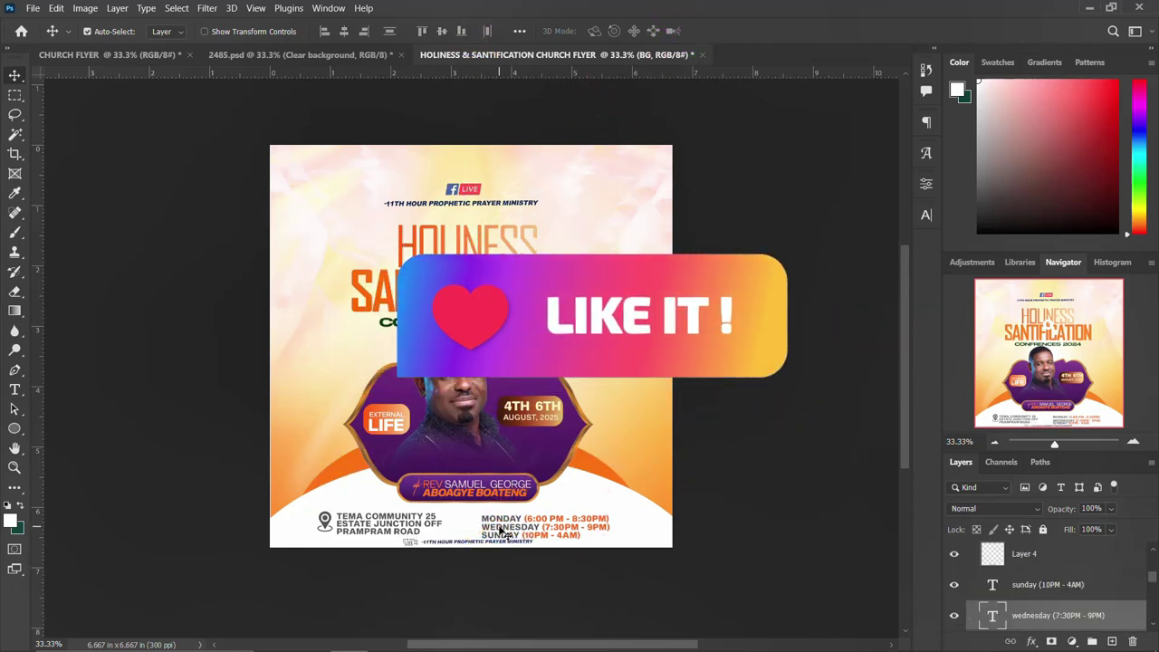
pyautogui.scroll(2, 1029, 579)
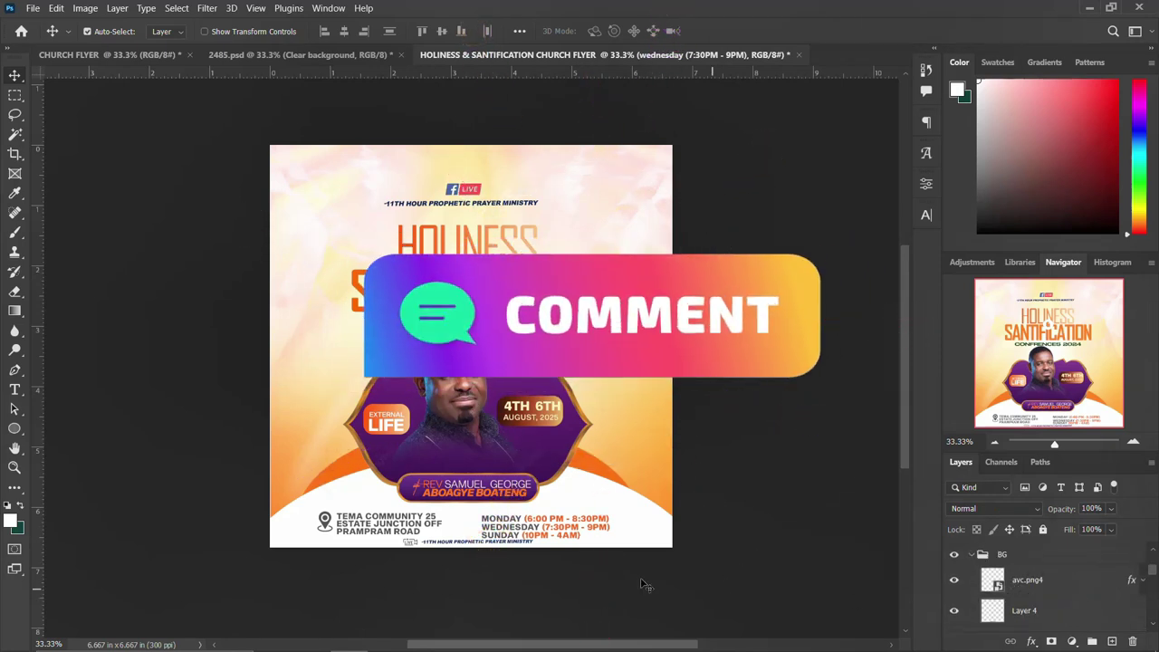
pyautogui.click(347, 534)
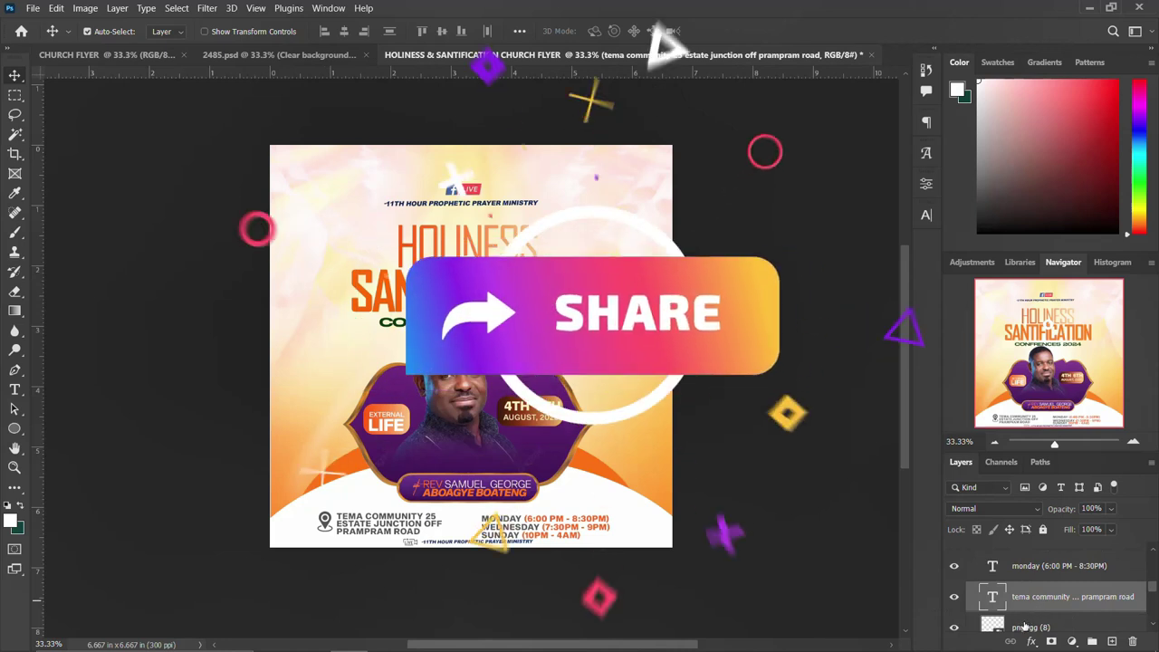
pyautogui.keyDown('ctrl'); pyautogui.click(1026, 625); pyautogui.keyUp('ctrl')
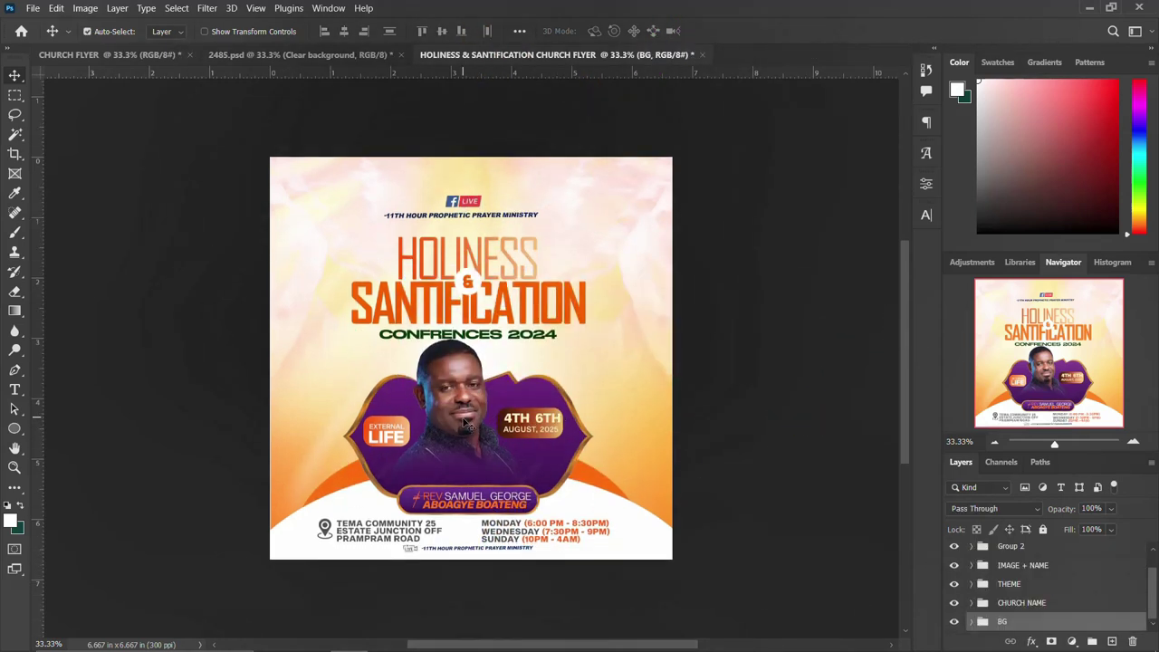
# Nudge the THEME headline and IMAGE + NAME portrait groups slightly up.
pyautogui.click(1011, 587)
pyautogui.hotkey('shift', 'Up')
pyautogui.hotkey('shift', 'Up')
pyautogui.hotkey('shift', 'Up')
pyautogui.scroll(1, 992, 557)
pyautogui.click(1018, 586)
pyautogui.hotkey('shift', 'Up')
pyautogui.hotkey('shift', 'Up')
pyautogui.hotkey('shift', 'Up')
pyautogui.hotkey('shift', 'Up')
pyautogui.press('Down')
pyautogui.press('Down')
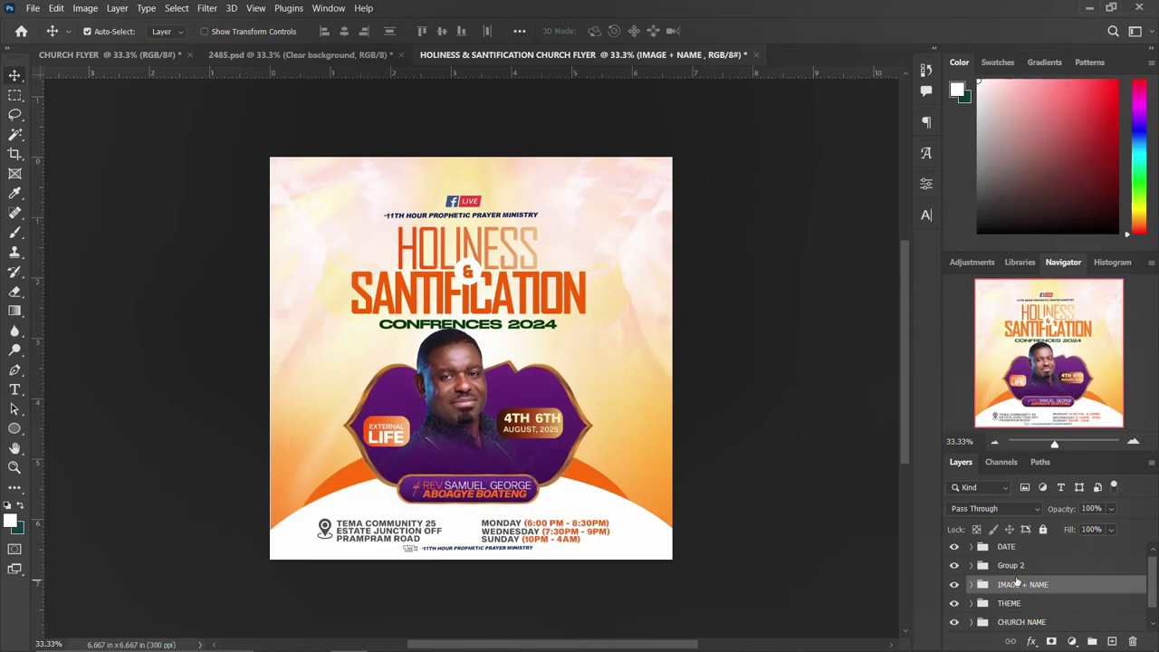
# Group the EXTERNAL LIFE badge, date badge and portrait groups, then nudge the group up.
pyautogui.click(1012, 568)
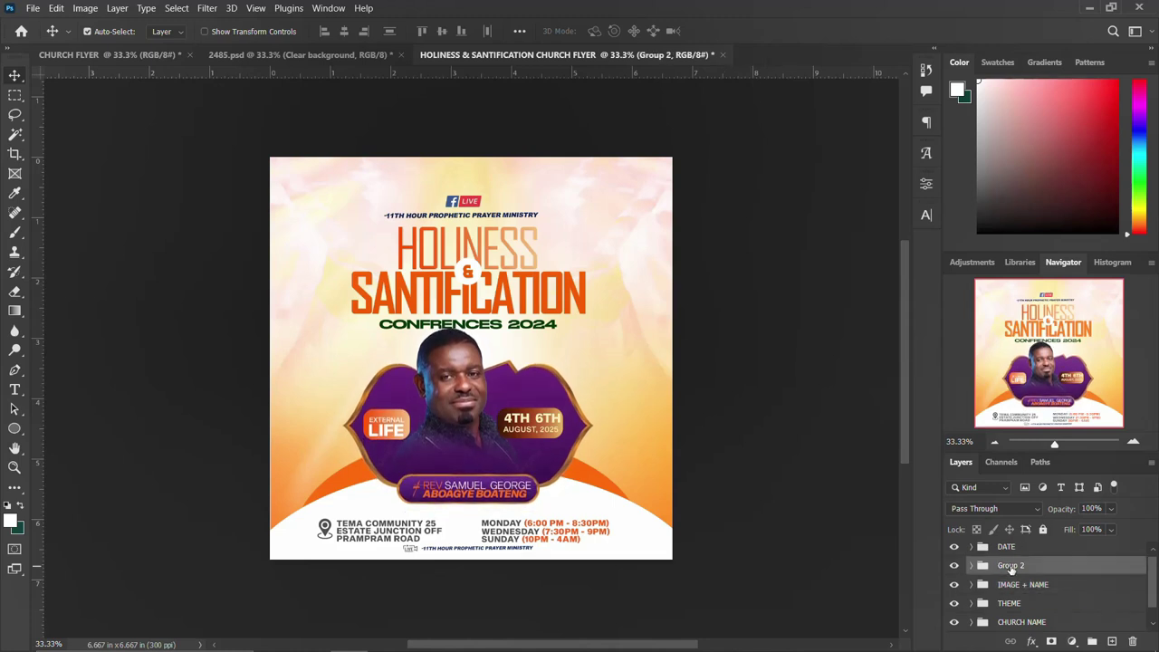
pyautogui.keyDown('shift'); pyautogui.click(1020, 549); pyautogui.keyUp('shift')
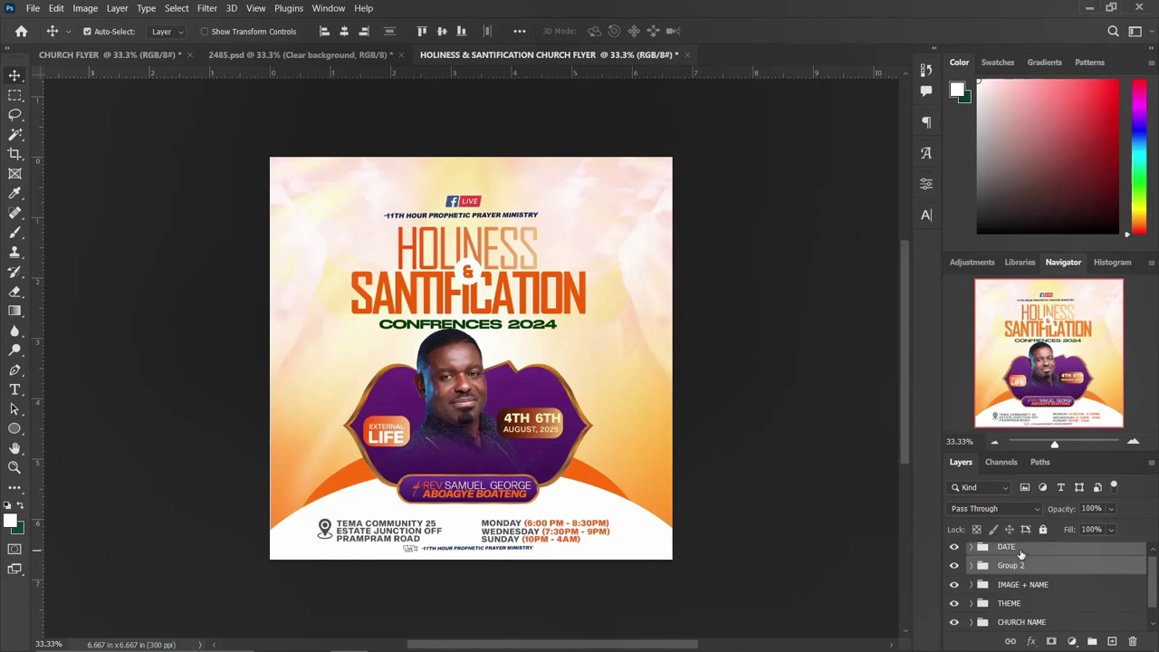
pyautogui.press('Up')
pyautogui.press('Up')
pyautogui.press('Up')
pyautogui.press('Up')
pyautogui.press('Up')
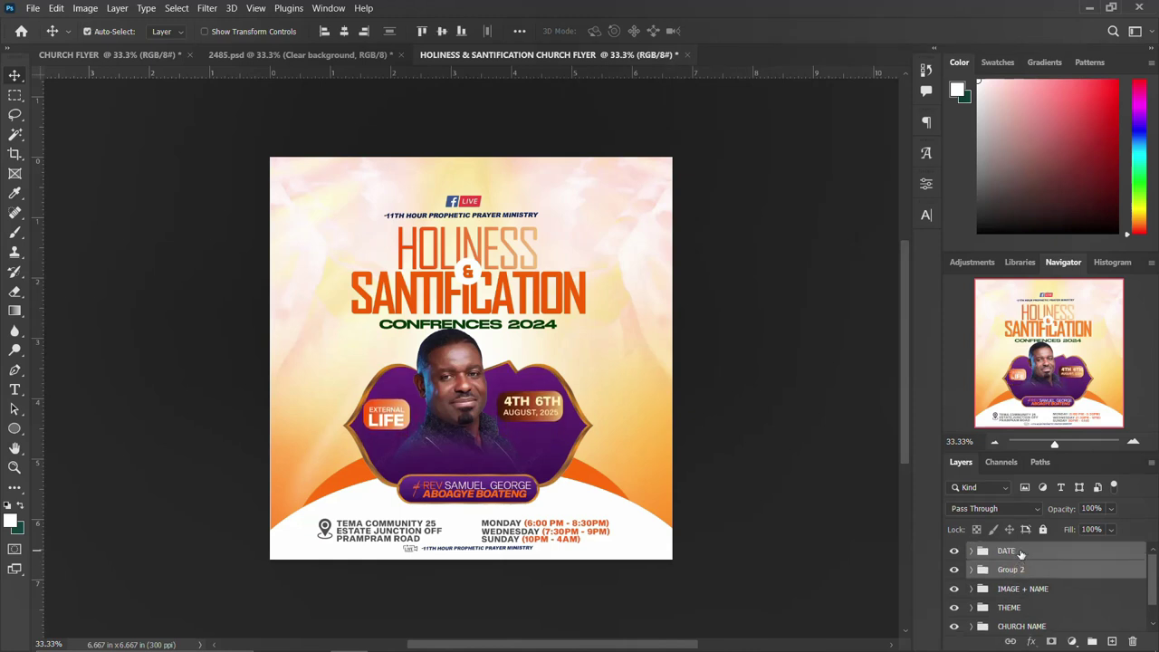
pyautogui.keyDown('shift'); pyautogui.click(1012, 589); pyautogui.keyUp('shift')
pyautogui.hotkey('ctrl', 'g')
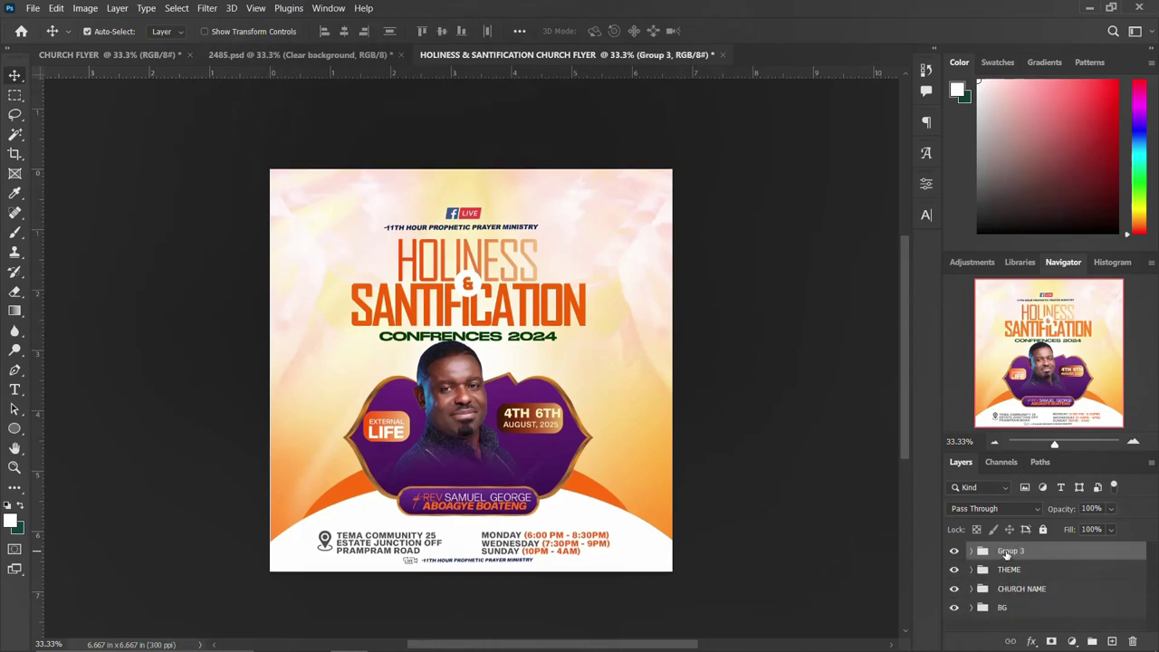
pyautogui.press('Up')
pyautogui.press('Up')
pyautogui.press('Up')
# Nudge the headline and CHURCH NAME groups up to match the portrait group.
pyautogui.press('Up')
pyautogui.click(1008, 568)
pyautogui.press('Up')
pyautogui.press('Up')
pyautogui.press('Up')
pyautogui.press('Up')
pyautogui.moveTo(1008, 589); pyautogui.dragTo(1001, 601)
pyautogui.click(1004, 590)
pyautogui.press('Up')
pyautogui.press('Up')
pyautogui.press('Up')
pyautogui.press('Up')
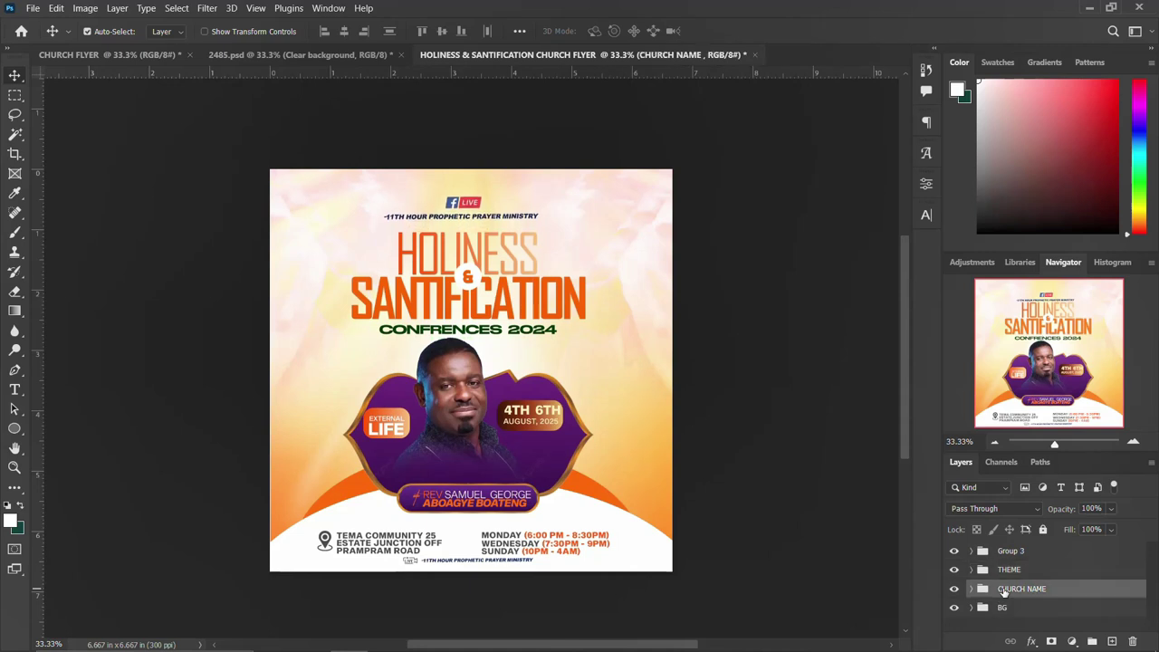
pyautogui.press('Up')
pyautogui.press('Up')
pyautogui.click(1031, 550)
# Add a Color Lookup adjustment using FoggyNight.3DL, blended in Soft Light mode.
pyautogui.click(1071, 641)
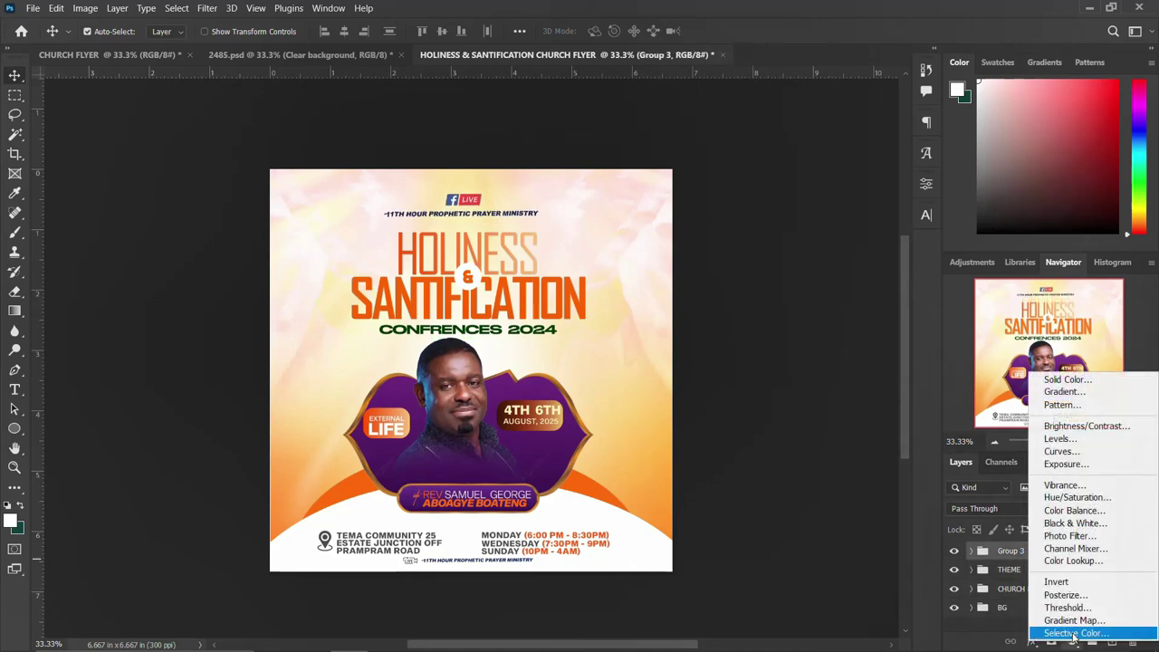
pyautogui.click(1073, 560)
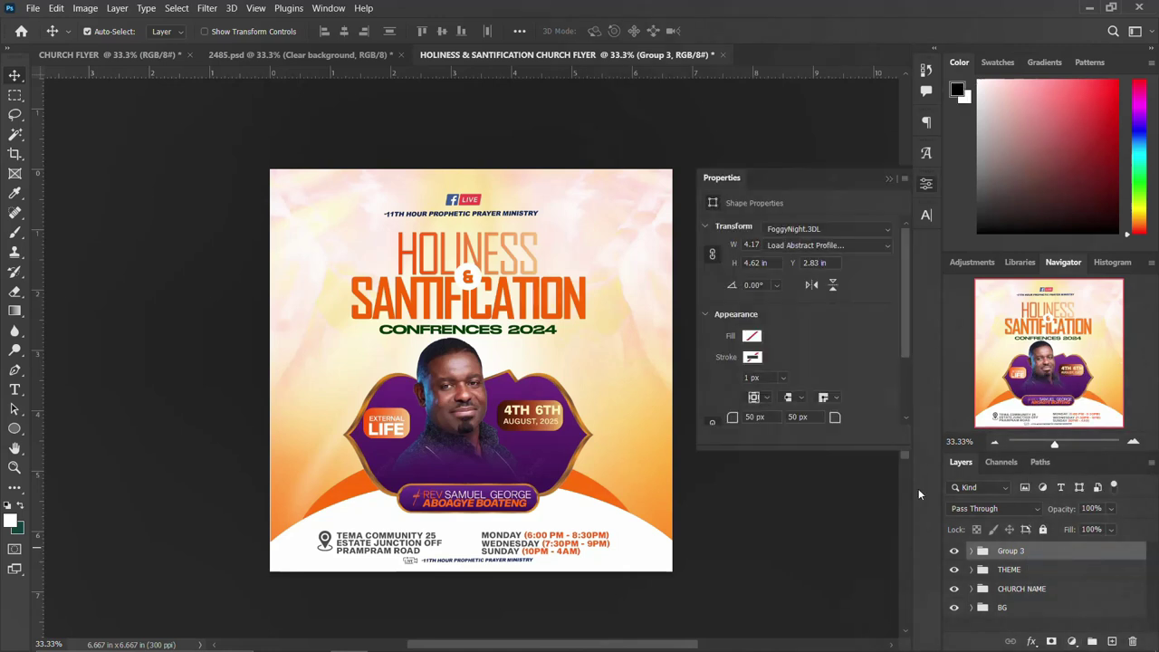
pyautogui.click(841, 228)
pyautogui.click(829, 188)
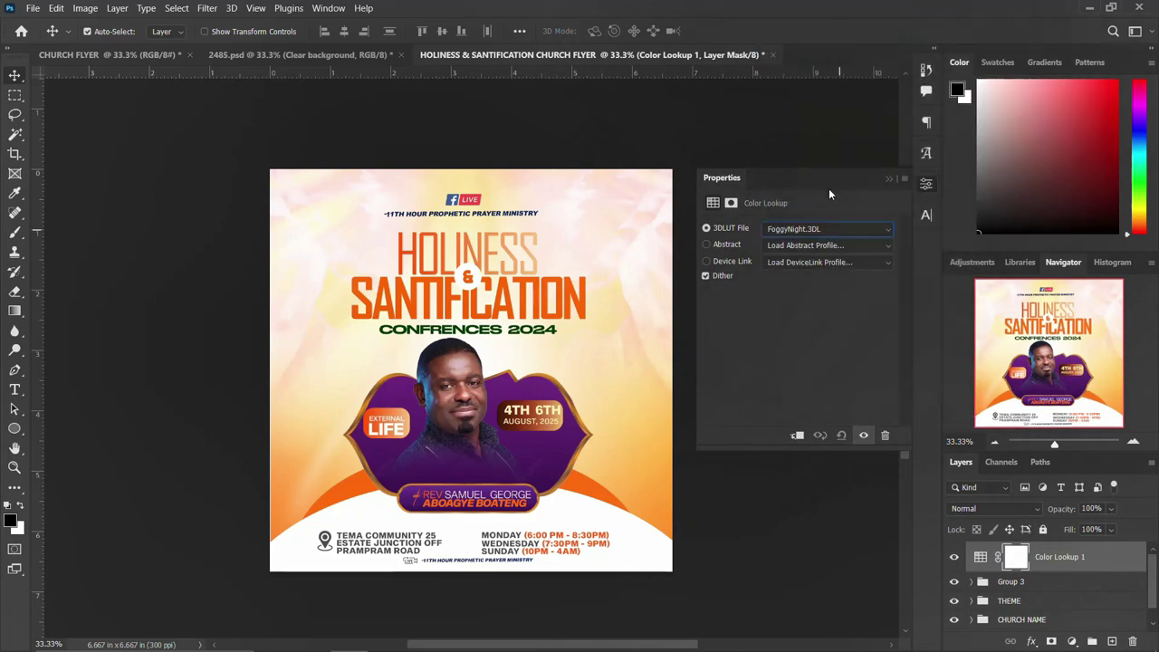
pyautogui.click(926, 184)
pyautogui.click(1001, 509)
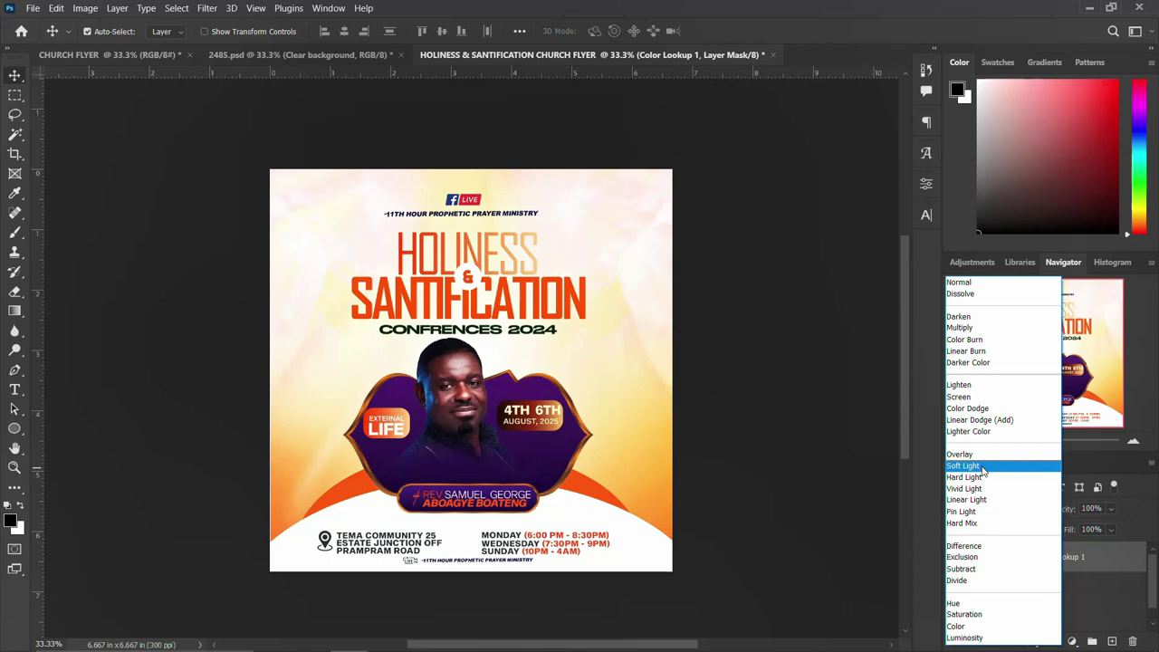
pyautogui.click(982, 466)
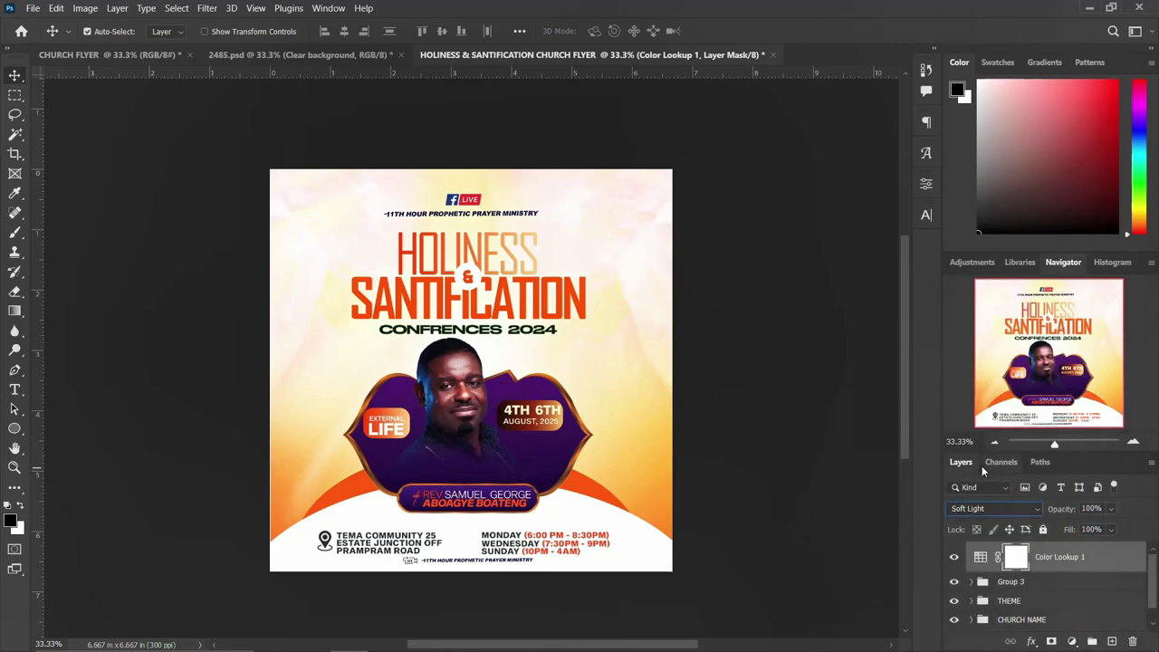